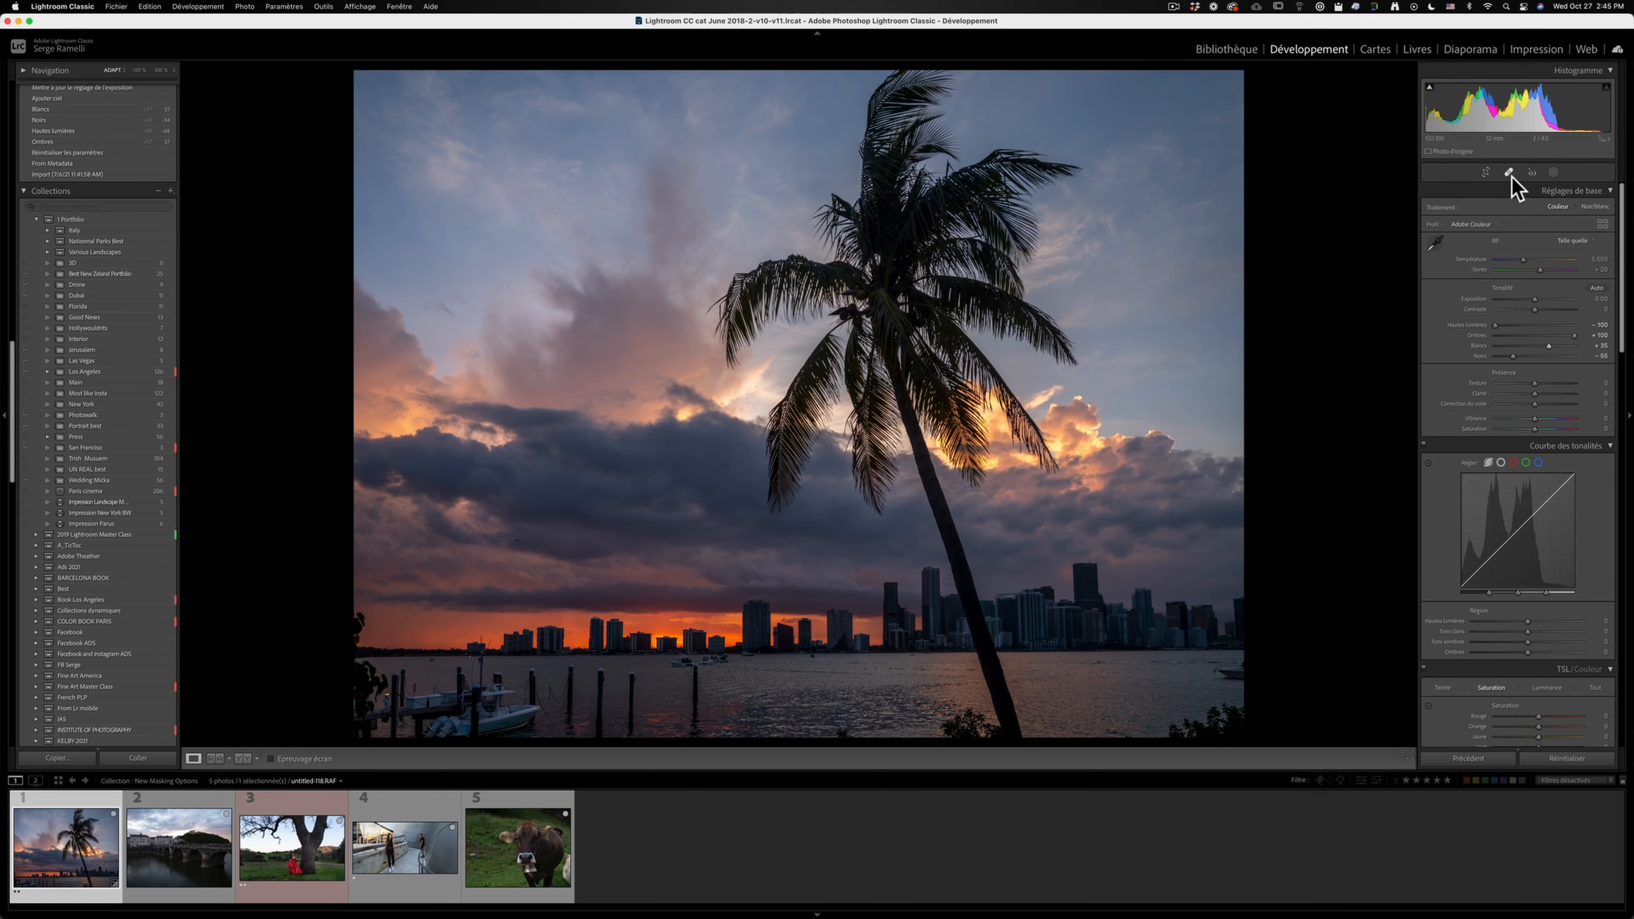
pyautogui.click(1553, 171)
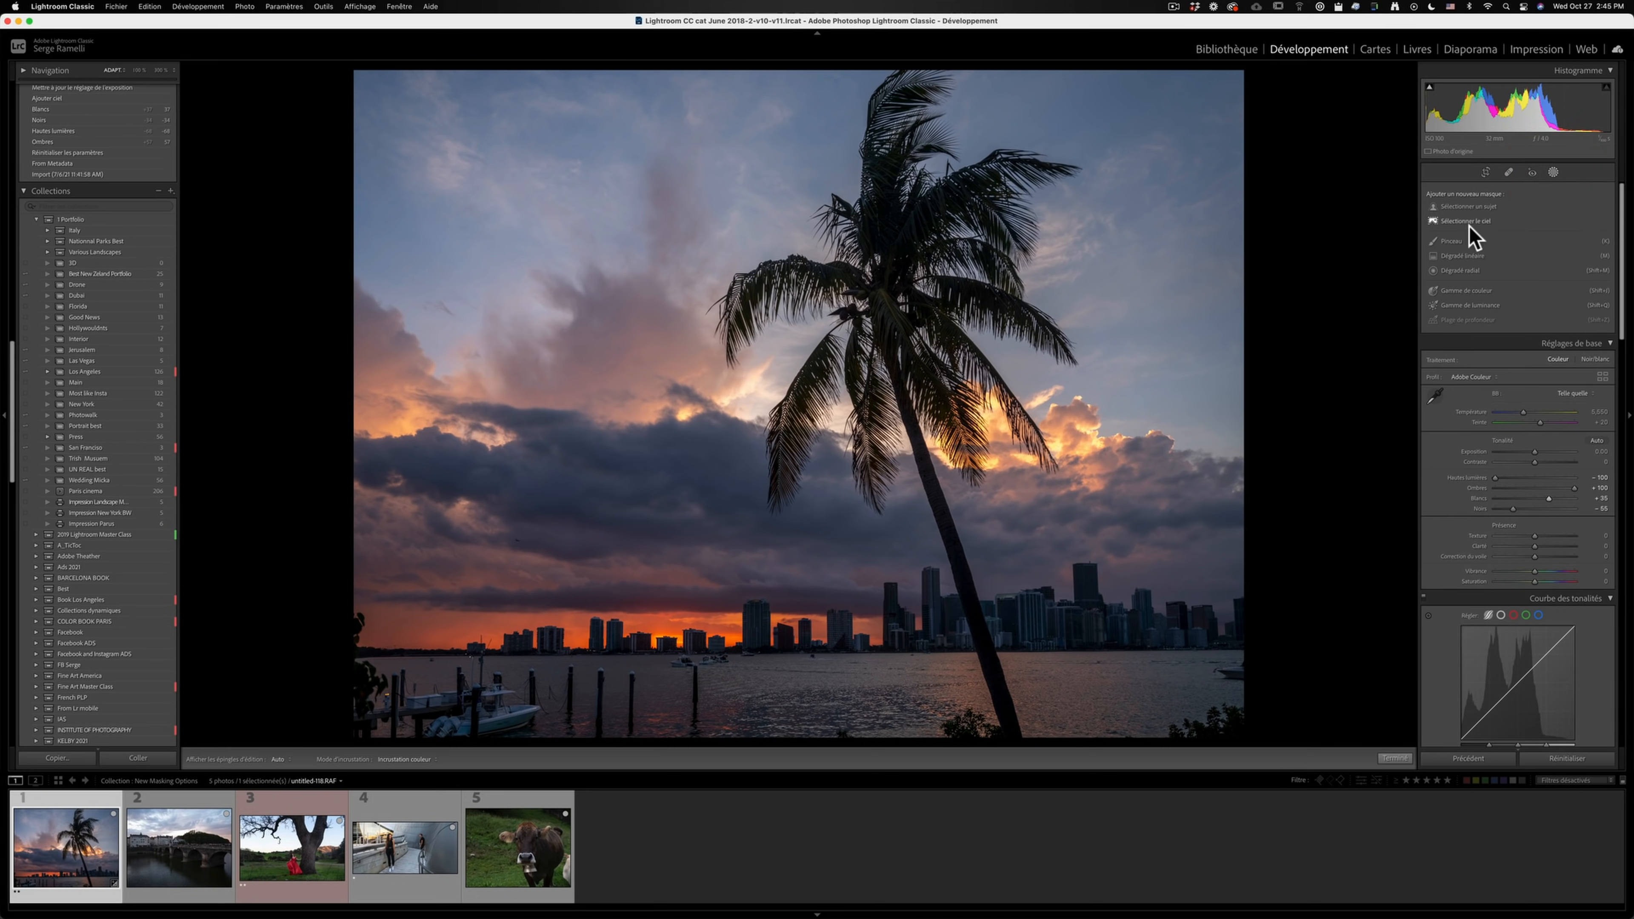
pyautogui.click(1471, 256)
pyautogui.moveTo(1103, 174); pyautogui.dragTo(1111, 364)
pyautogui.moveTo(1531, 246); pyautogui.dragTo(1523, 246)
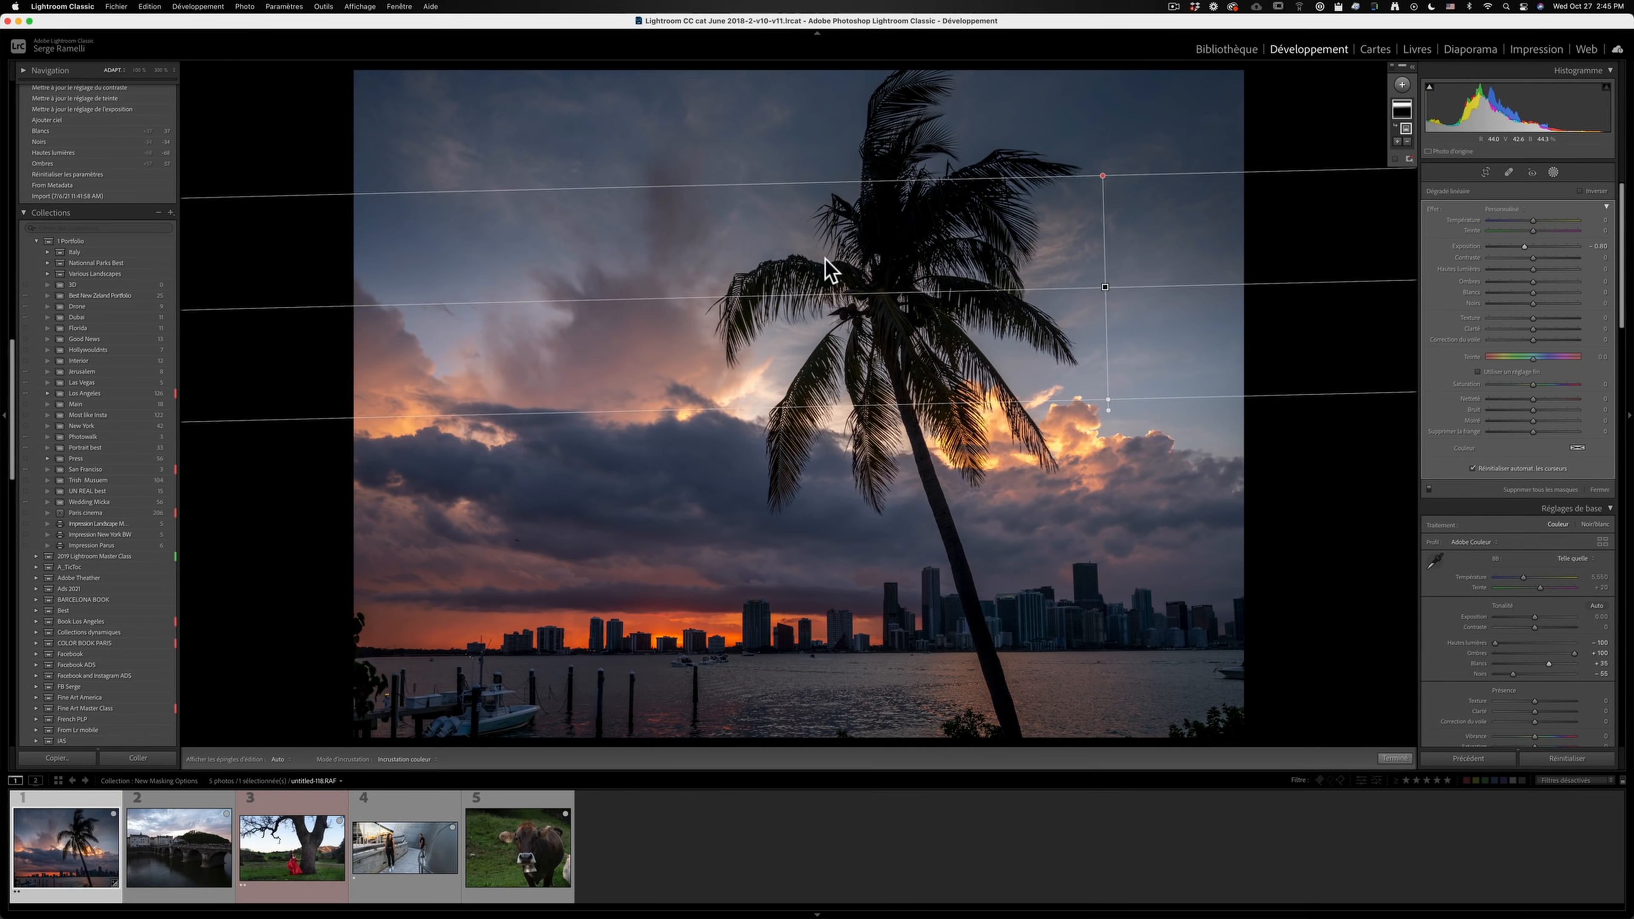
pyautogui.press('Delete')
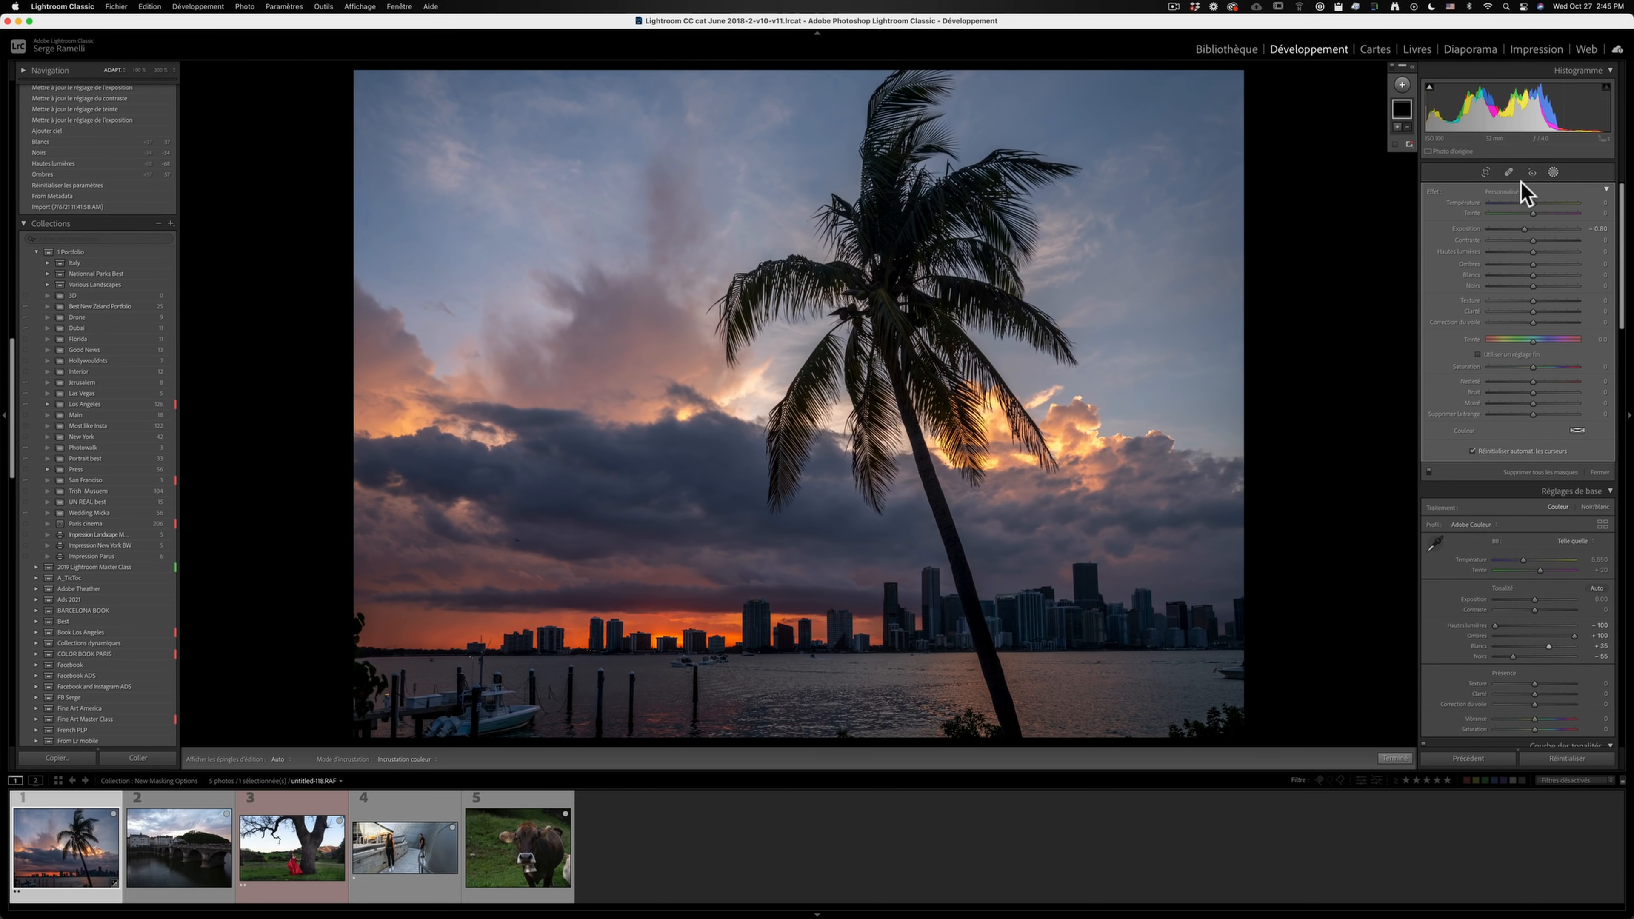
# - Create a Select Sky mask on the palm tree photo and toggle its red overlay to check the coverage
pyautogui.click(1402, 84)
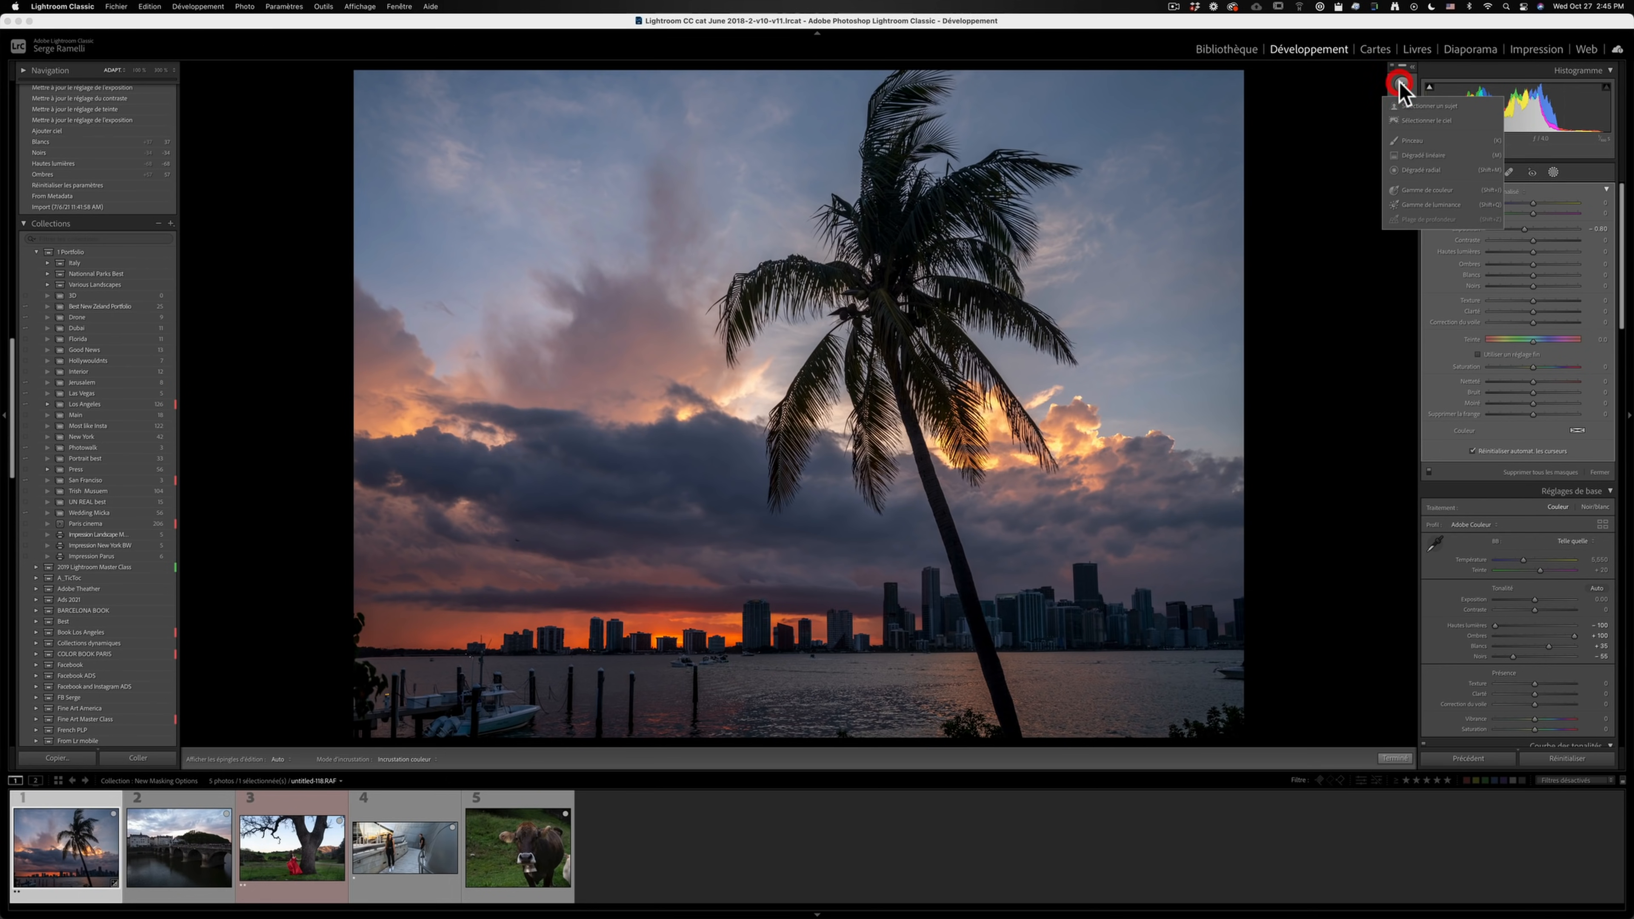
pyautogui.click(1455, 121)
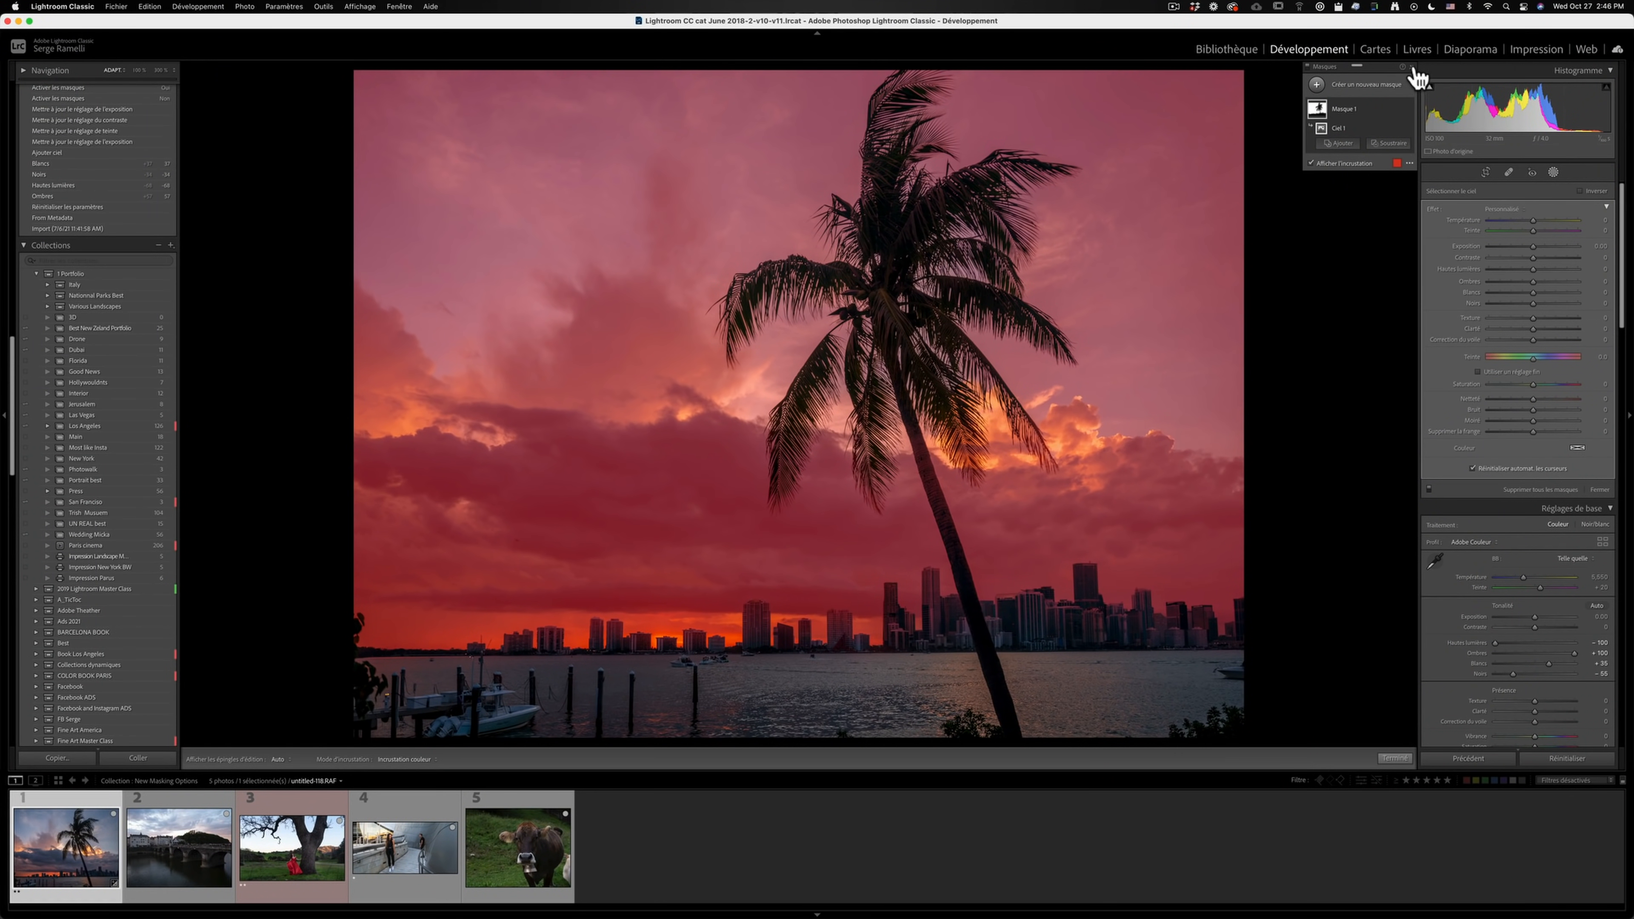
pyautogui.click(1312, 165)
pyautogui.click(1312, 163)
# - Warm the masked sky with temperature 23, shift its tint toward magenta and lower its exposure by about half a stop
pyautogui.click(1542, 220)
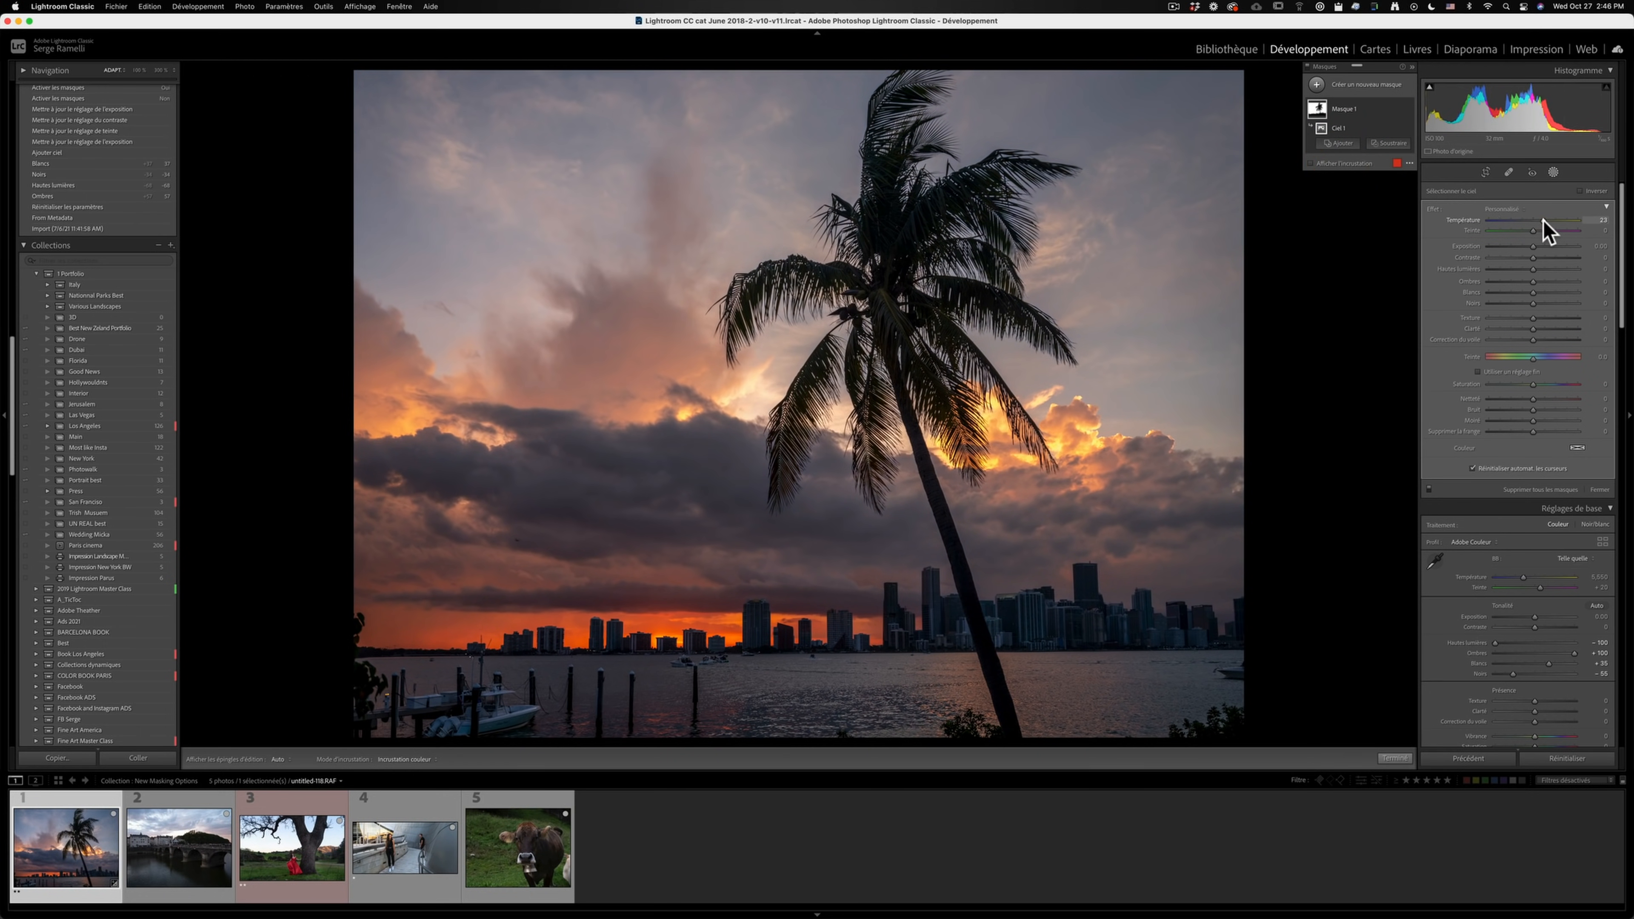
pyautogui.click(1548, 231)
pyautogui.click(1527, 246)
pyautogui.moveTo(1528, 246); pyautogui.dragTo(1528, 246)
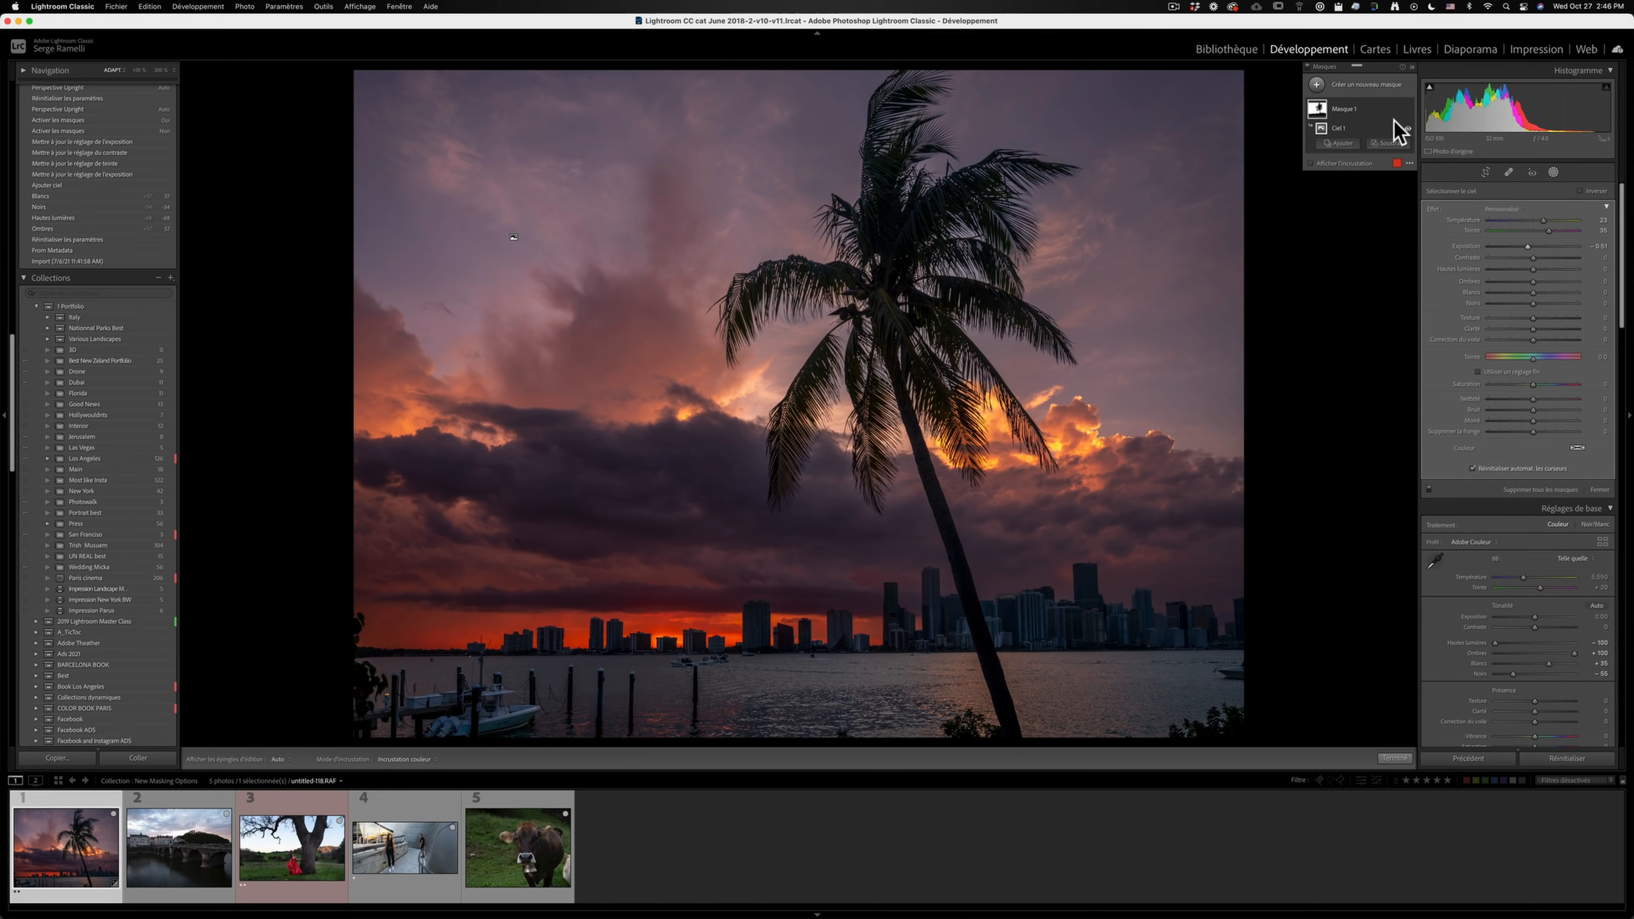
# - Compare the palm tree photo with the sky mask's effect hidden and shown
pyautogui.click(1408, 110)
pyautogui.click(1408, 110)
pyautogui.click(1408, 109)
pyautogui.click(1408, 110)
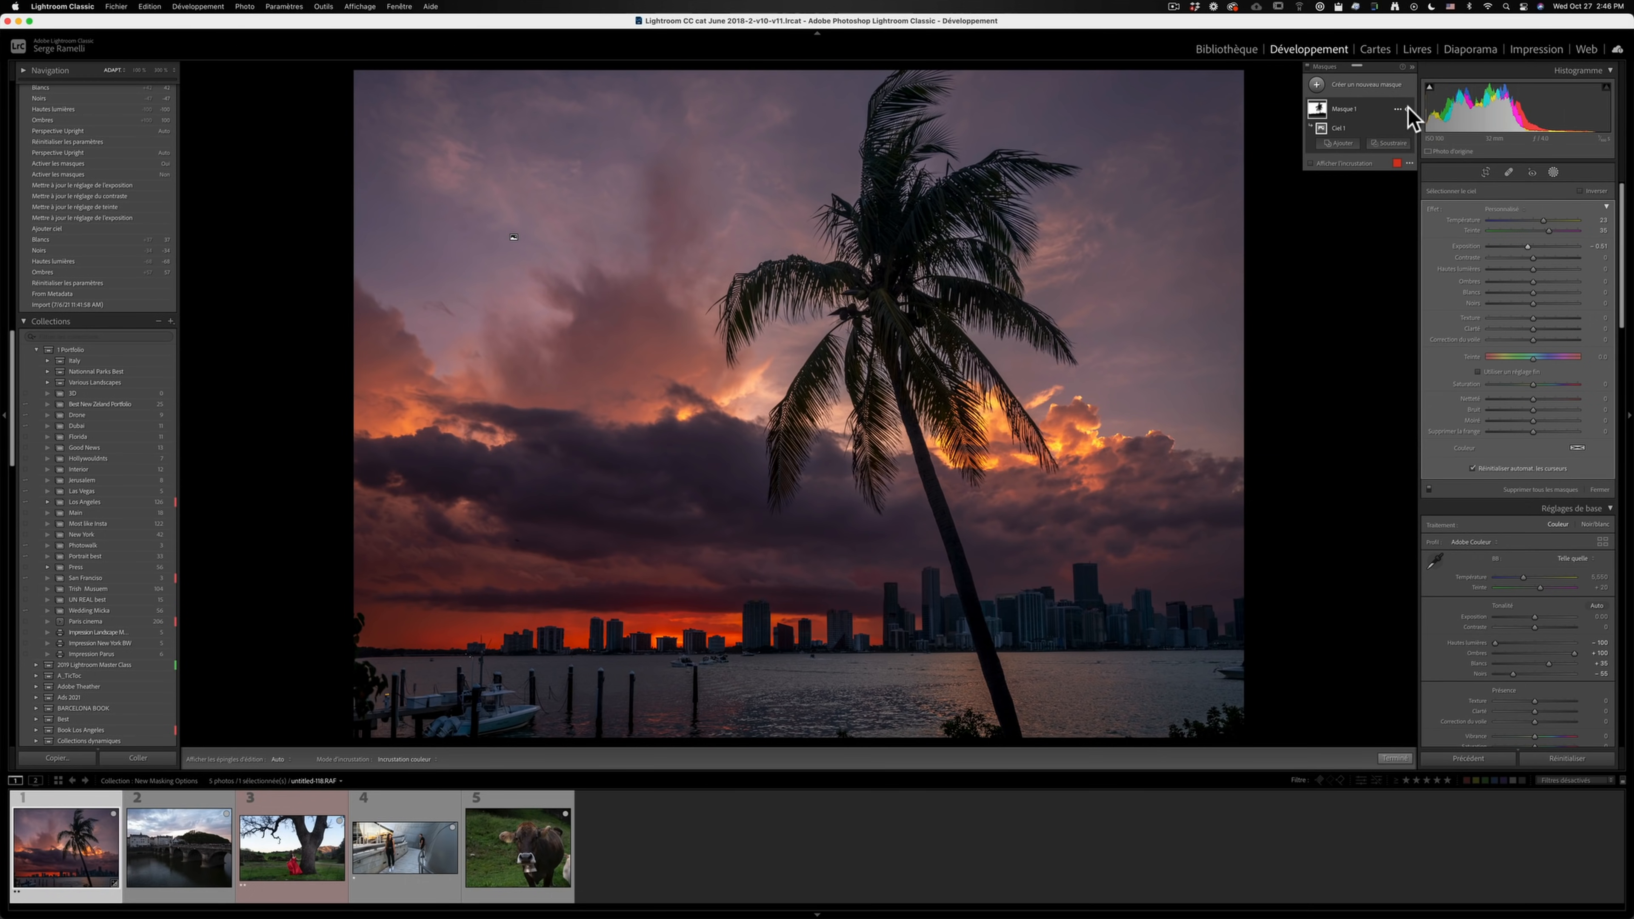
# - Crop the bridge photo to 16 x 9 and balance its tones with lower highlights, shadows +87, whites +23 and deeper blacks
pyautogui.click(193, 794)
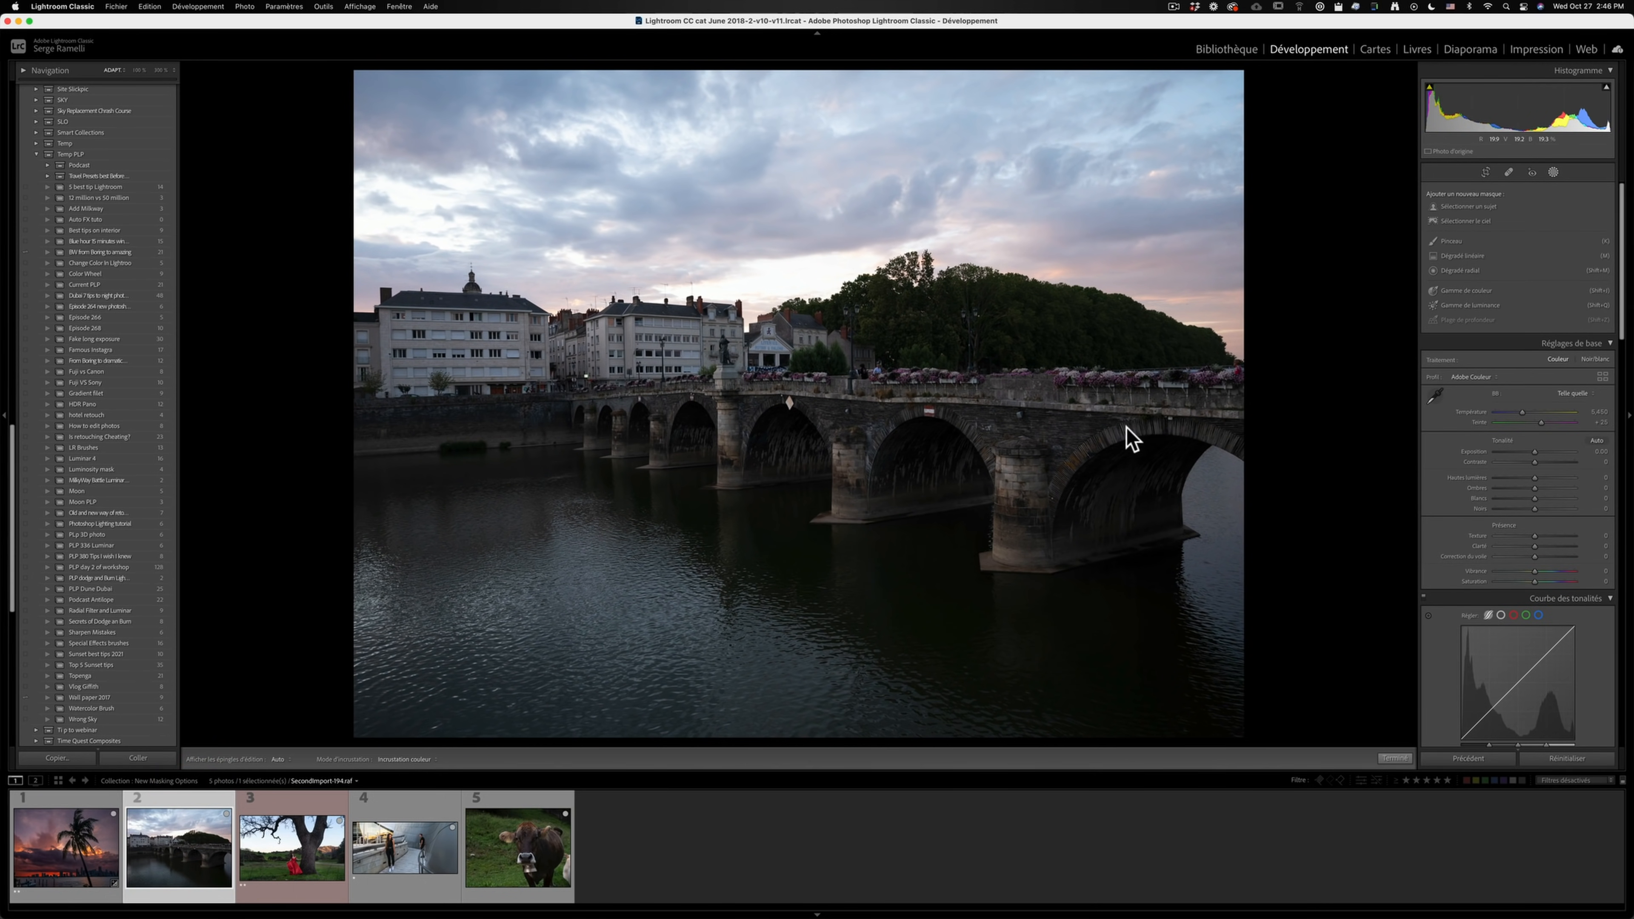
pyautogui.click(1485, 172)
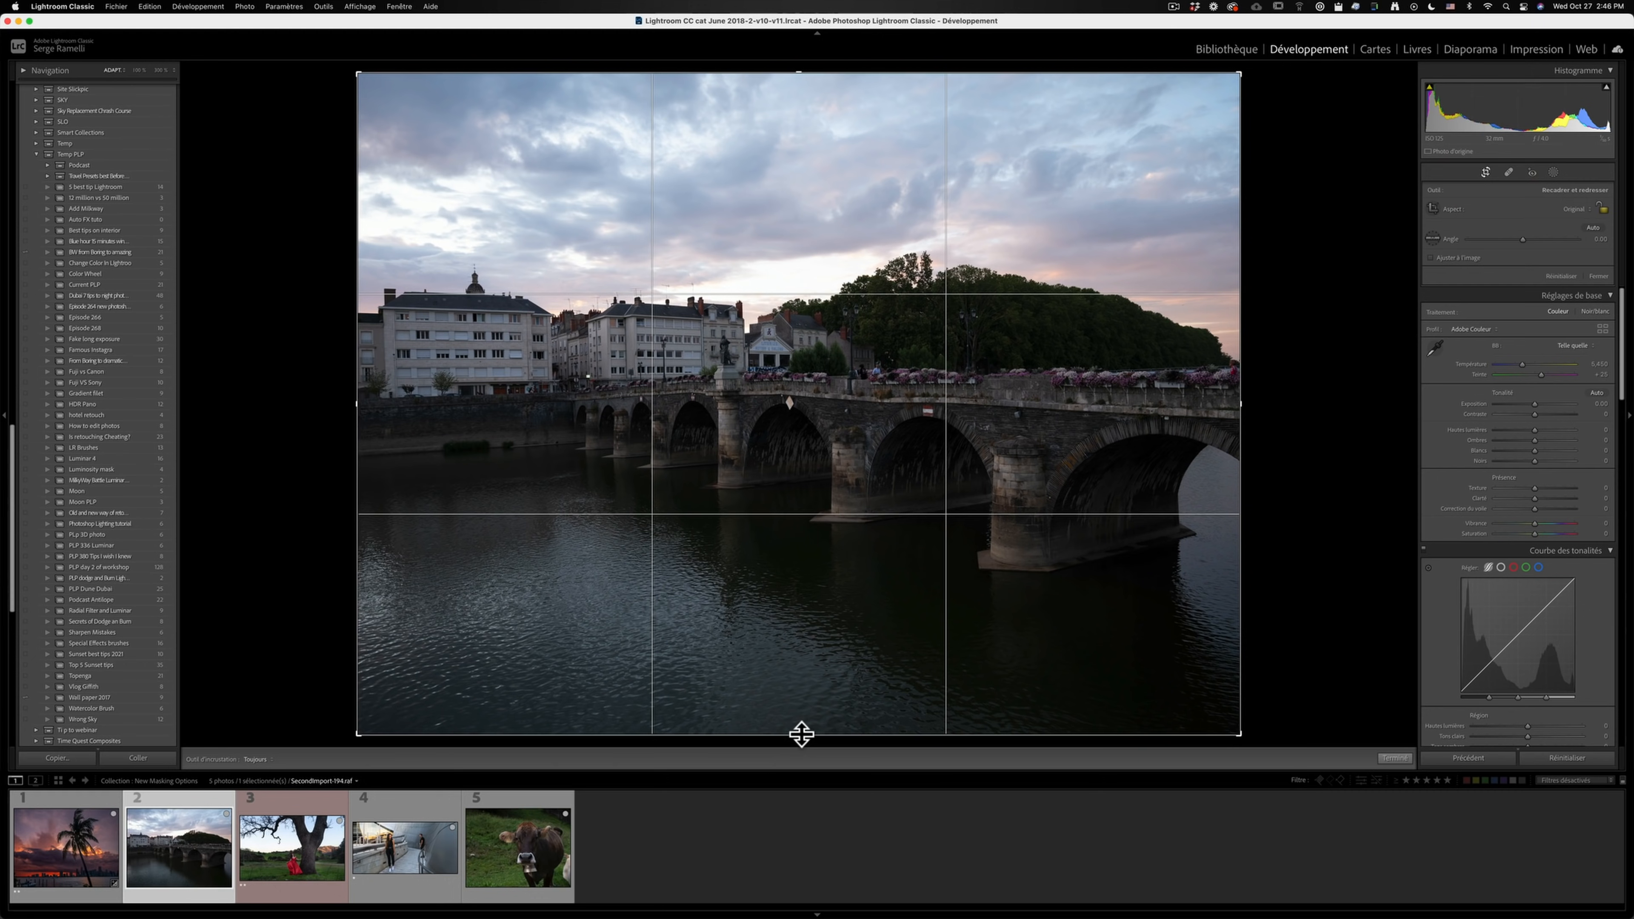
pyautogui.click(1582, 209)
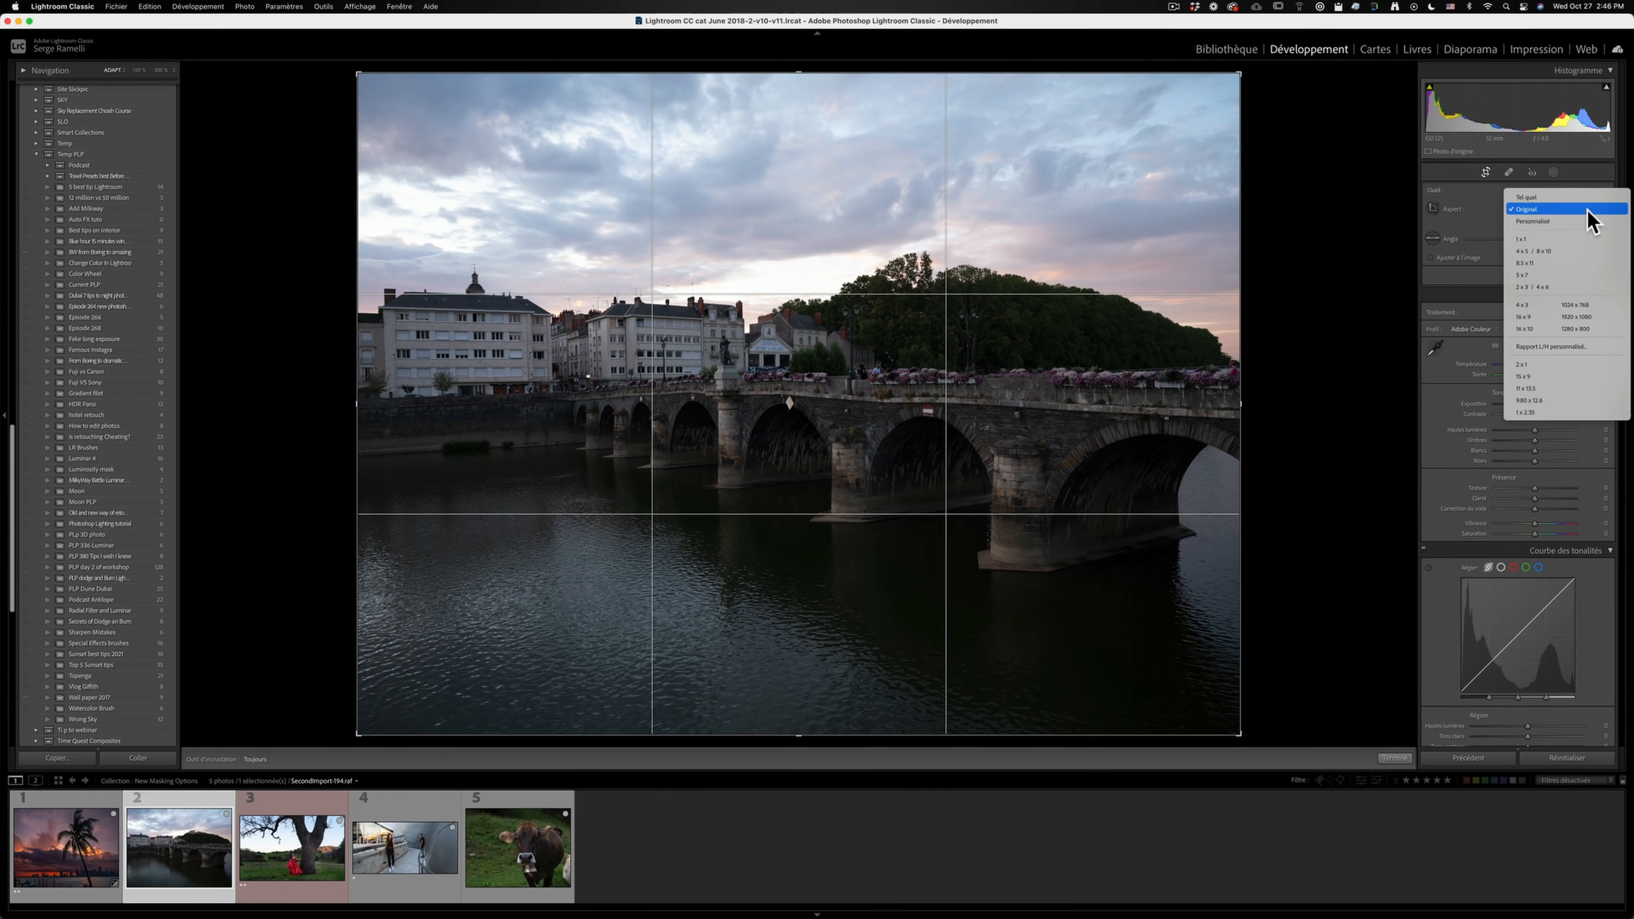
pyautogui.click(1564, 316)
pyautogui.moveTo(875, 533); pyautogui.dragTo(876, 569)
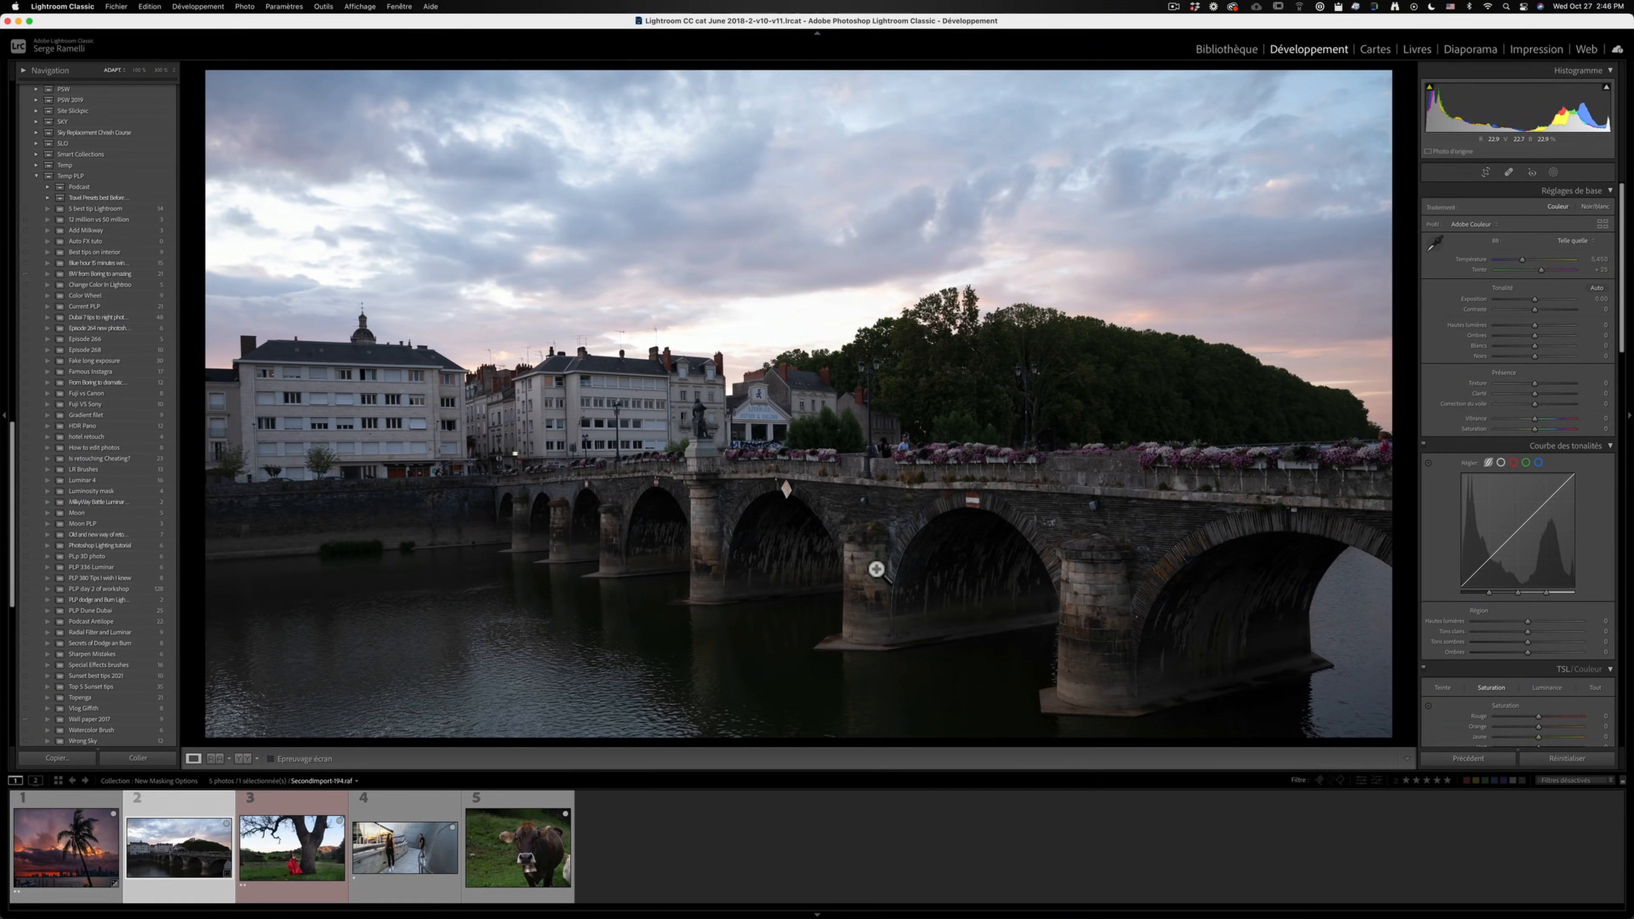
pyautogui.moveTo(1551, 335)
pyautogui.mouseDown()
pyautogui.moveTo(1569, 335)
pyautogui.moveTo(1505, 325)
pyautogui.moveTo(1533, 358)
pyautogui.moveTo(1513, 356)
pyautogui.moveTo(1548, 346)
pyautogui.mouseUp()
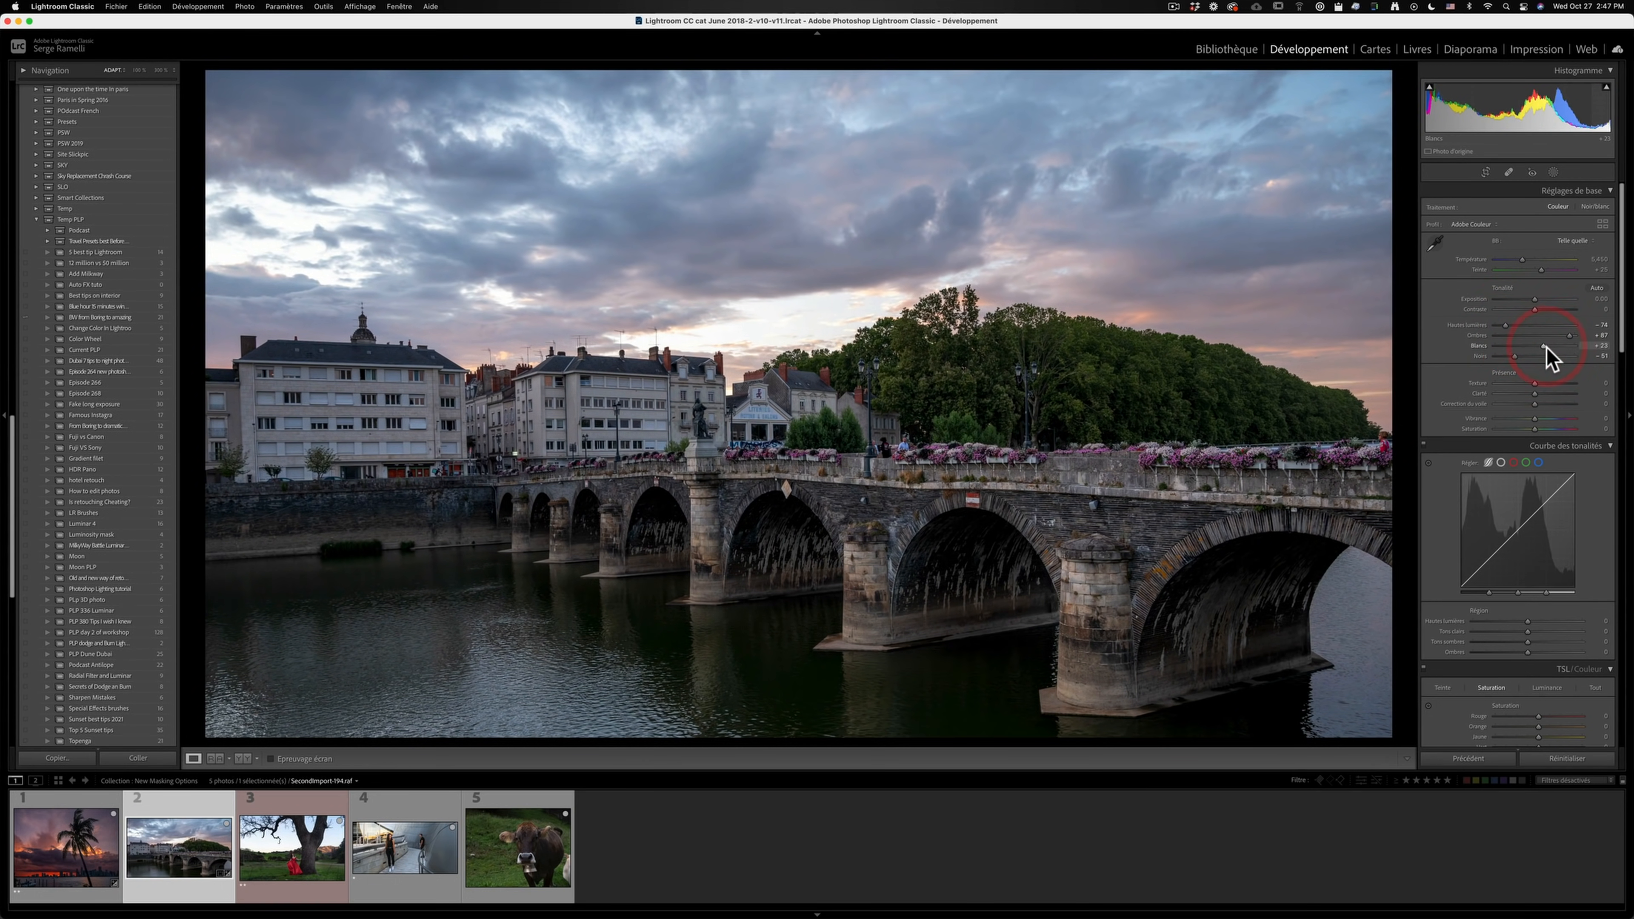
# - Mask the sky above the bridge, hide the overlay, then darken the sky, warm it and set its tint to 31
pyautogui.click(1553, 172)
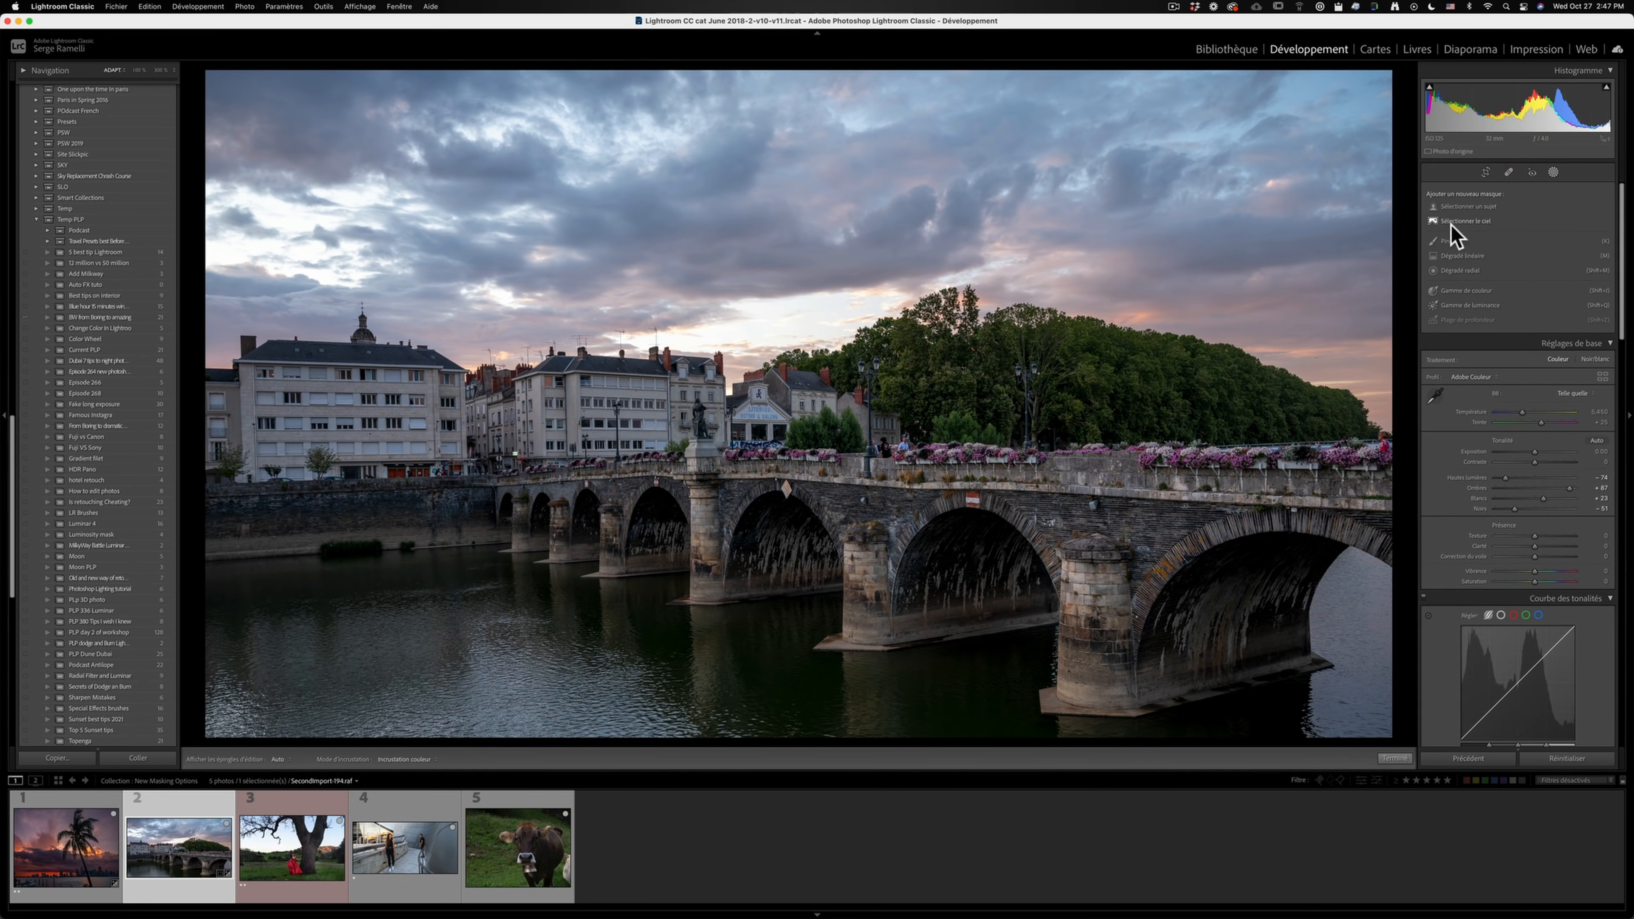
pyautogui.click(1477, 222)
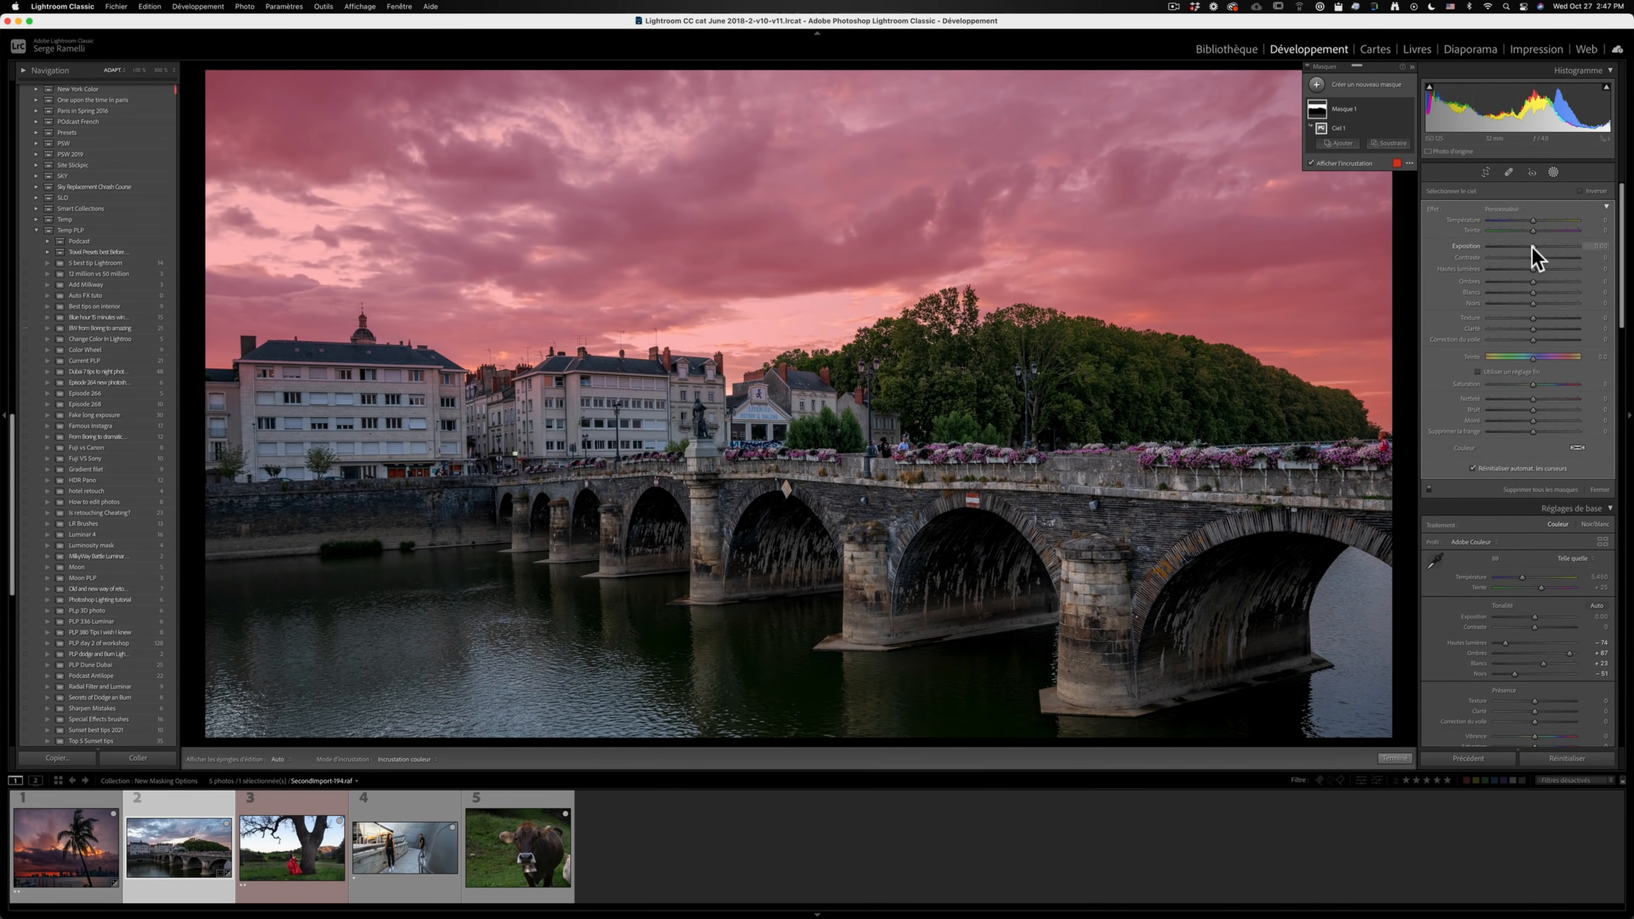
pyautogui.click(1309, 163)
pyautogui.moveTo(1532, 246); pyautogui.dragTo(1542, 222)
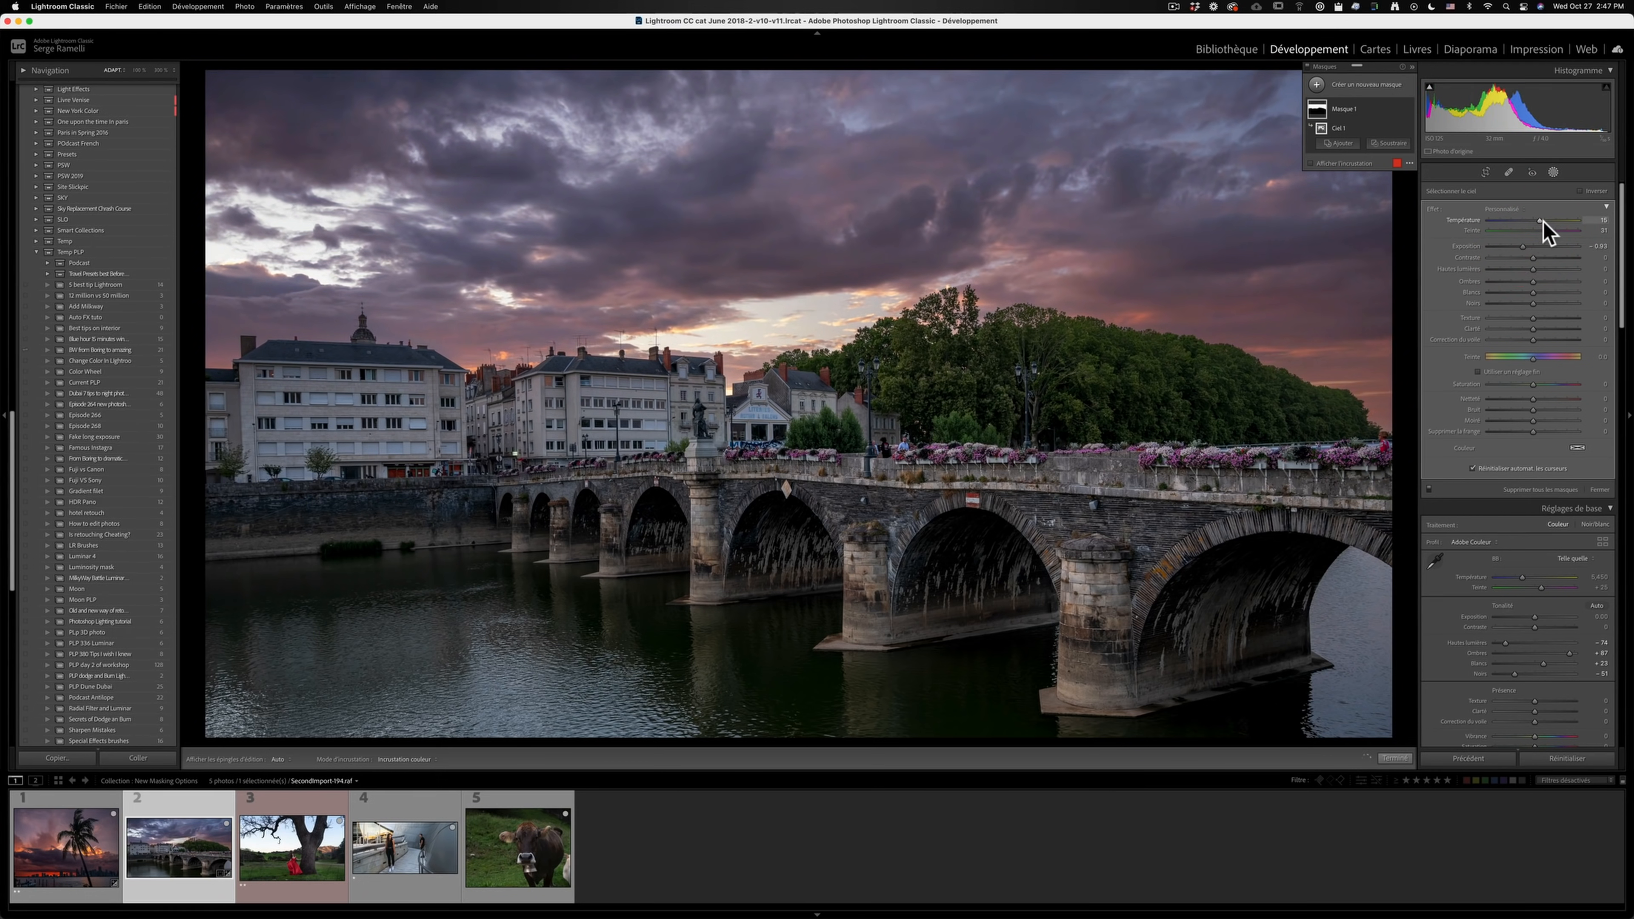
pyautogui.moveTo(1523, 247); pyautogui.dragTo(1524, 246)
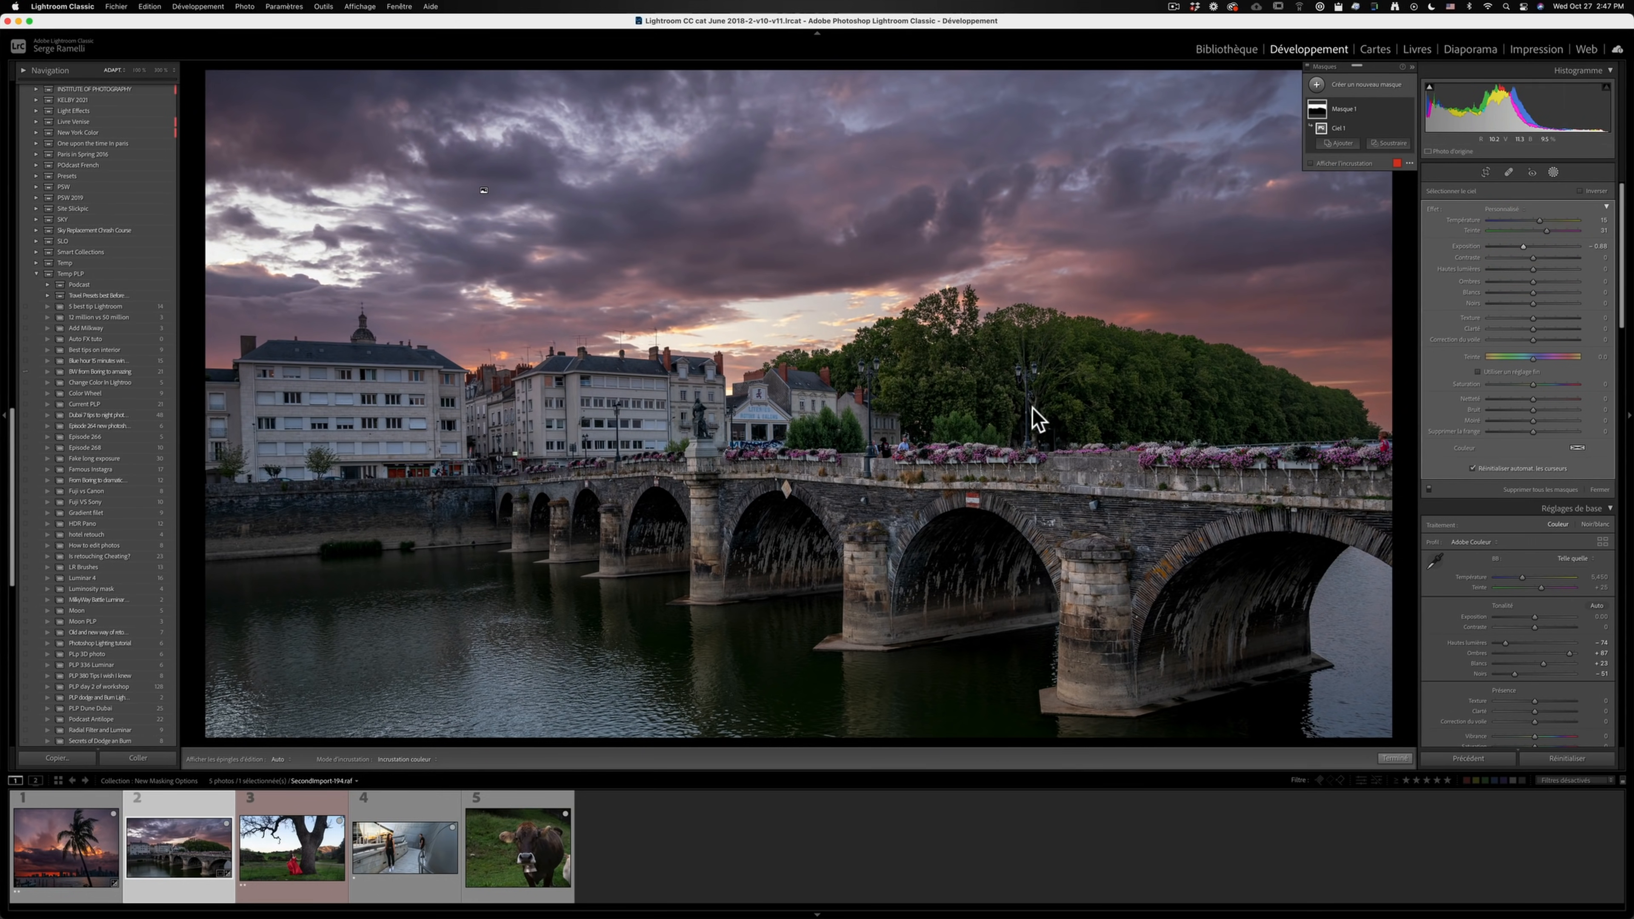
# - Add a second sky mask, invert it to cover the bridge, buildings and river, and hide its overlay
pyautogui.click(1317, 84)
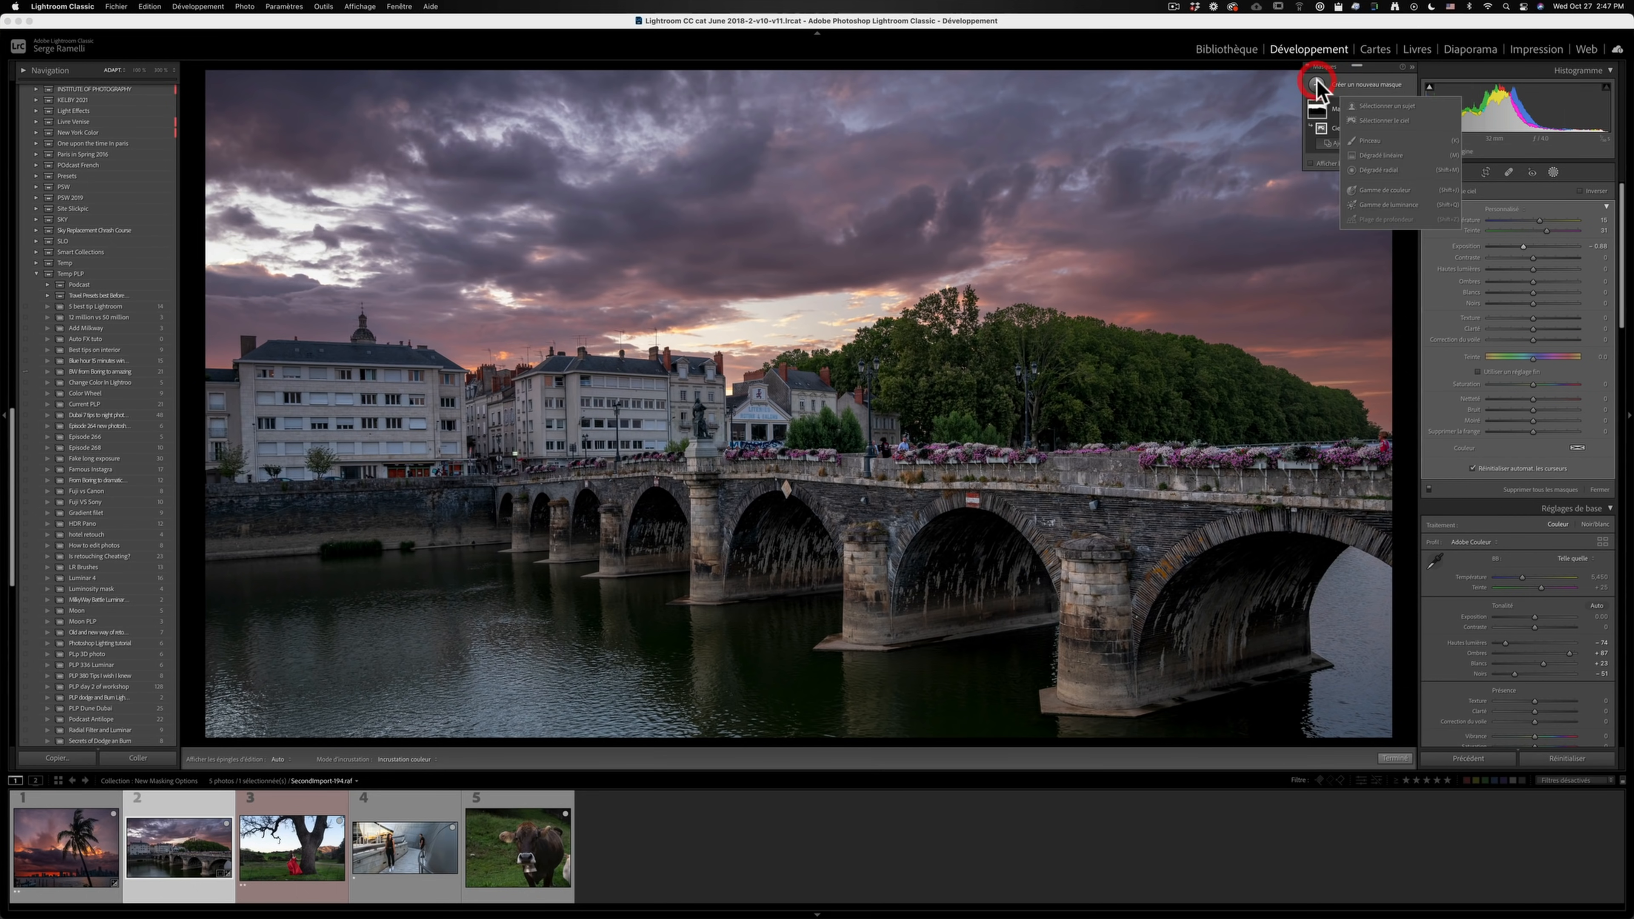
pyautogui.click(1398, 122)
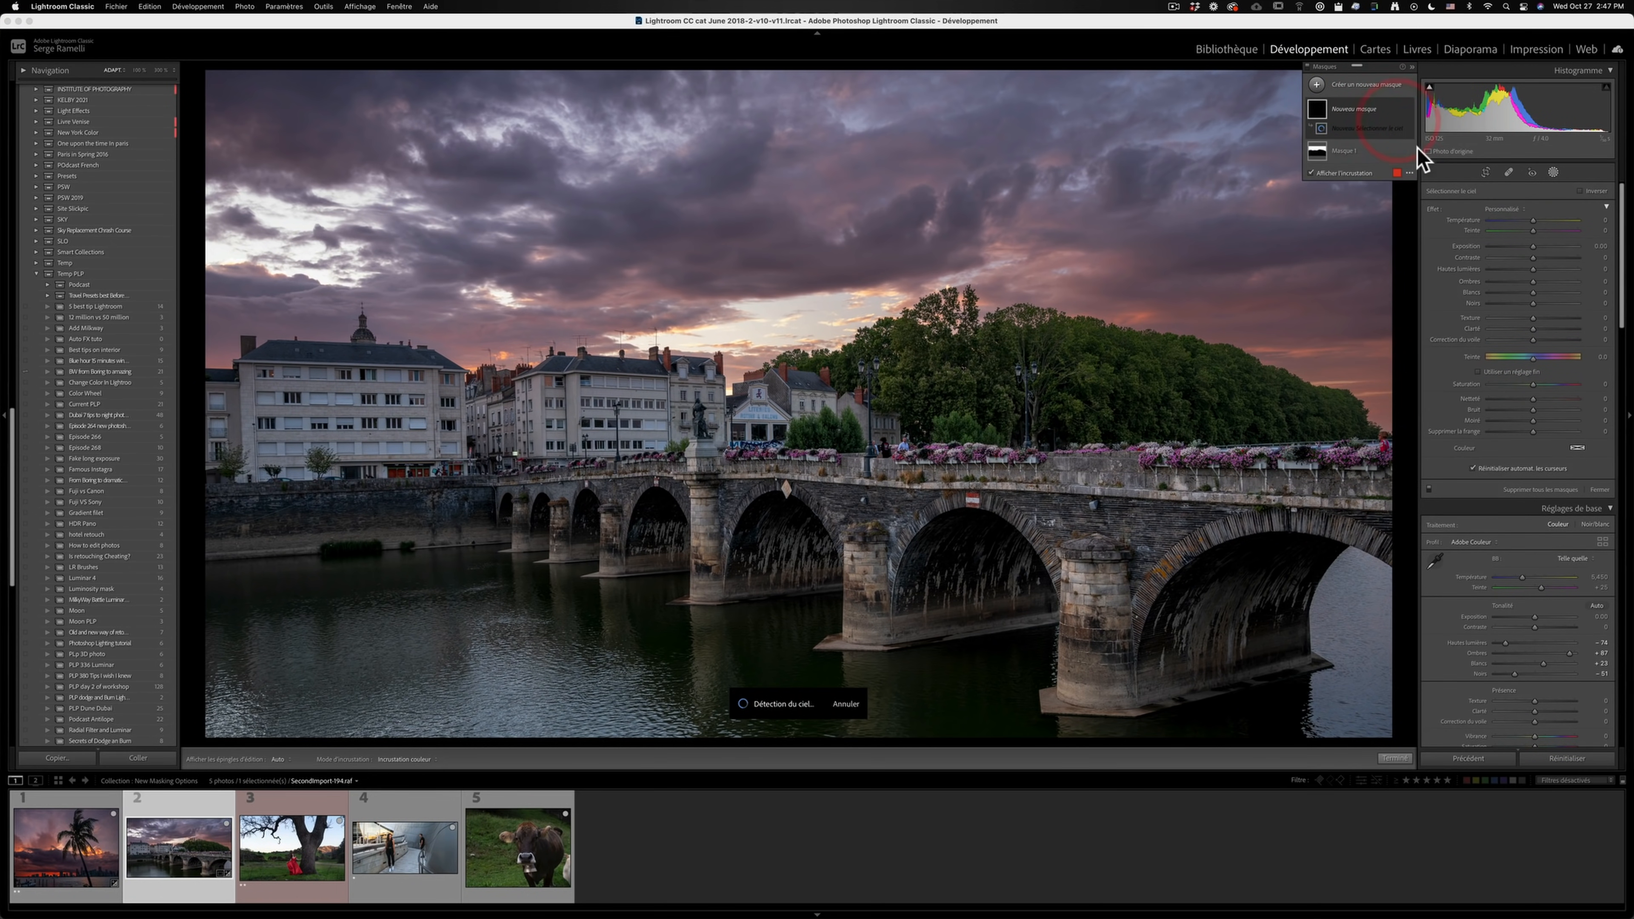
pyautogui.click(1580, 191)
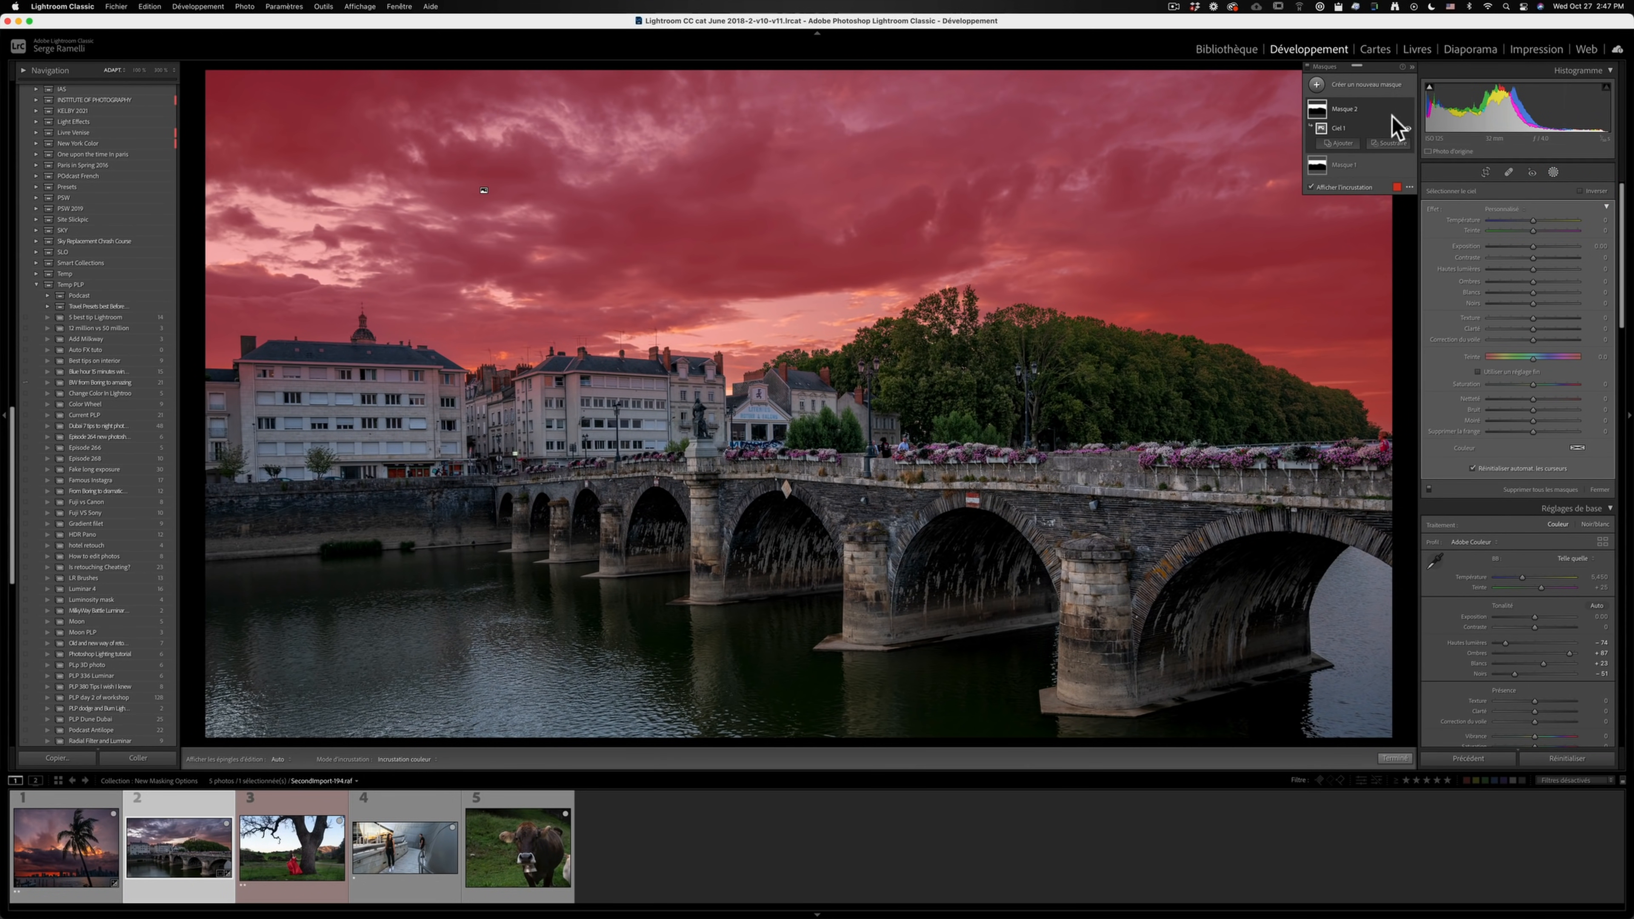
pyautogui.click(1357, 109)
pyautogui.click(1591, 191)
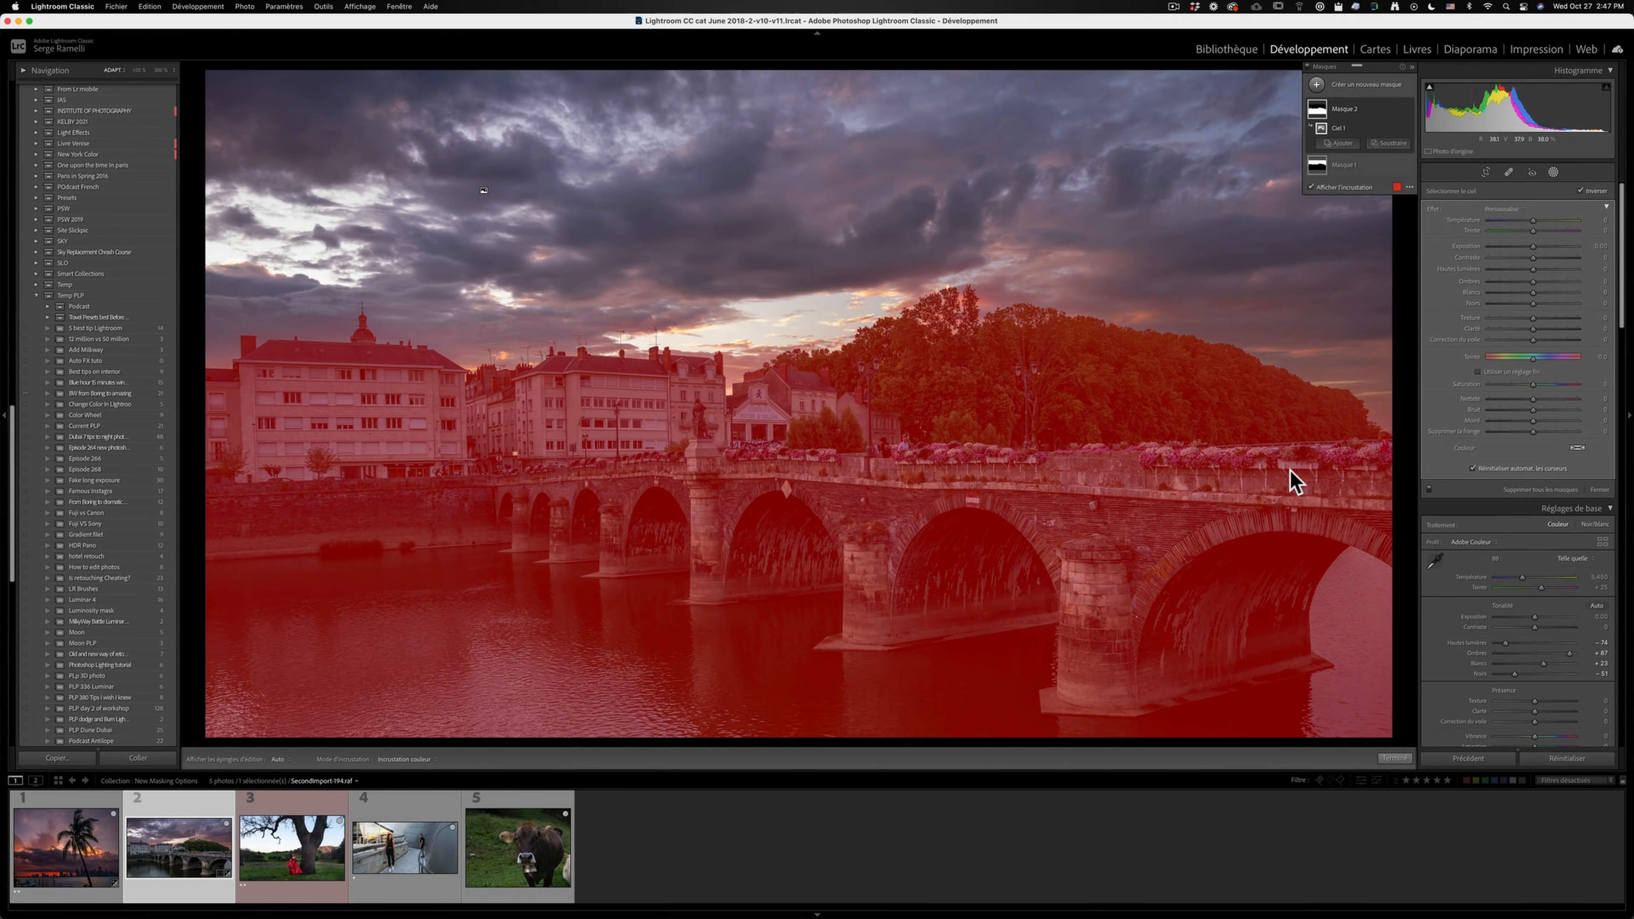
pyautogui.click(1318, 187)
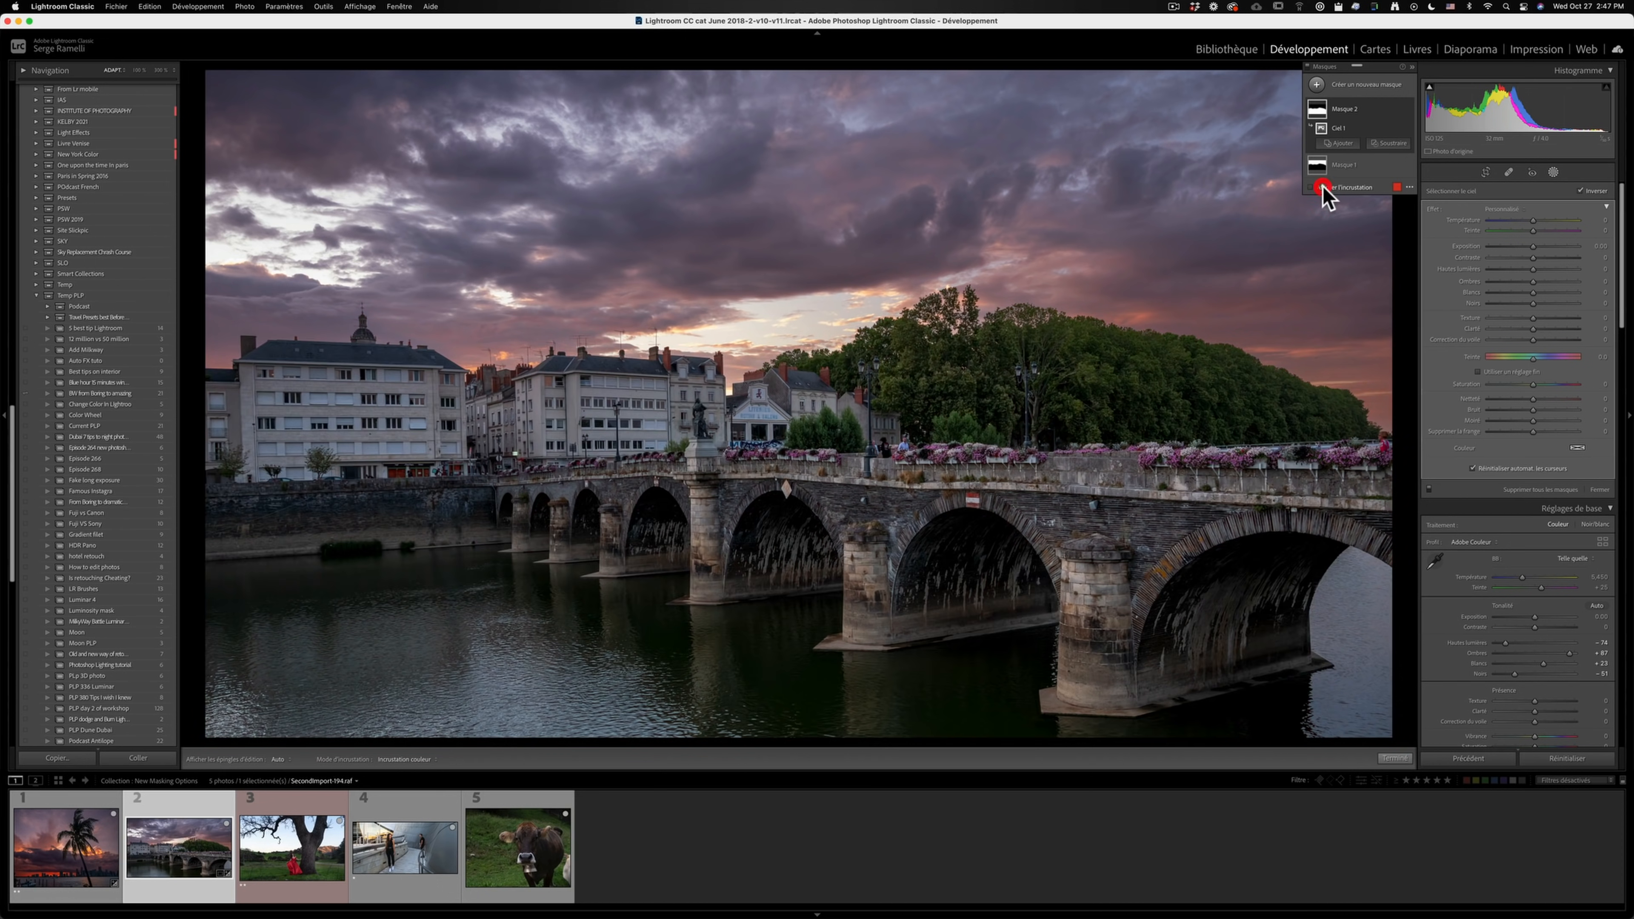
# - Darken the inverted mask's exposure, set its shadows to 61, and shift its temperature warmer and its tint toward green
pyautogui.moveTo(1533, 254); pyautogui.dragTo(1524, 251)
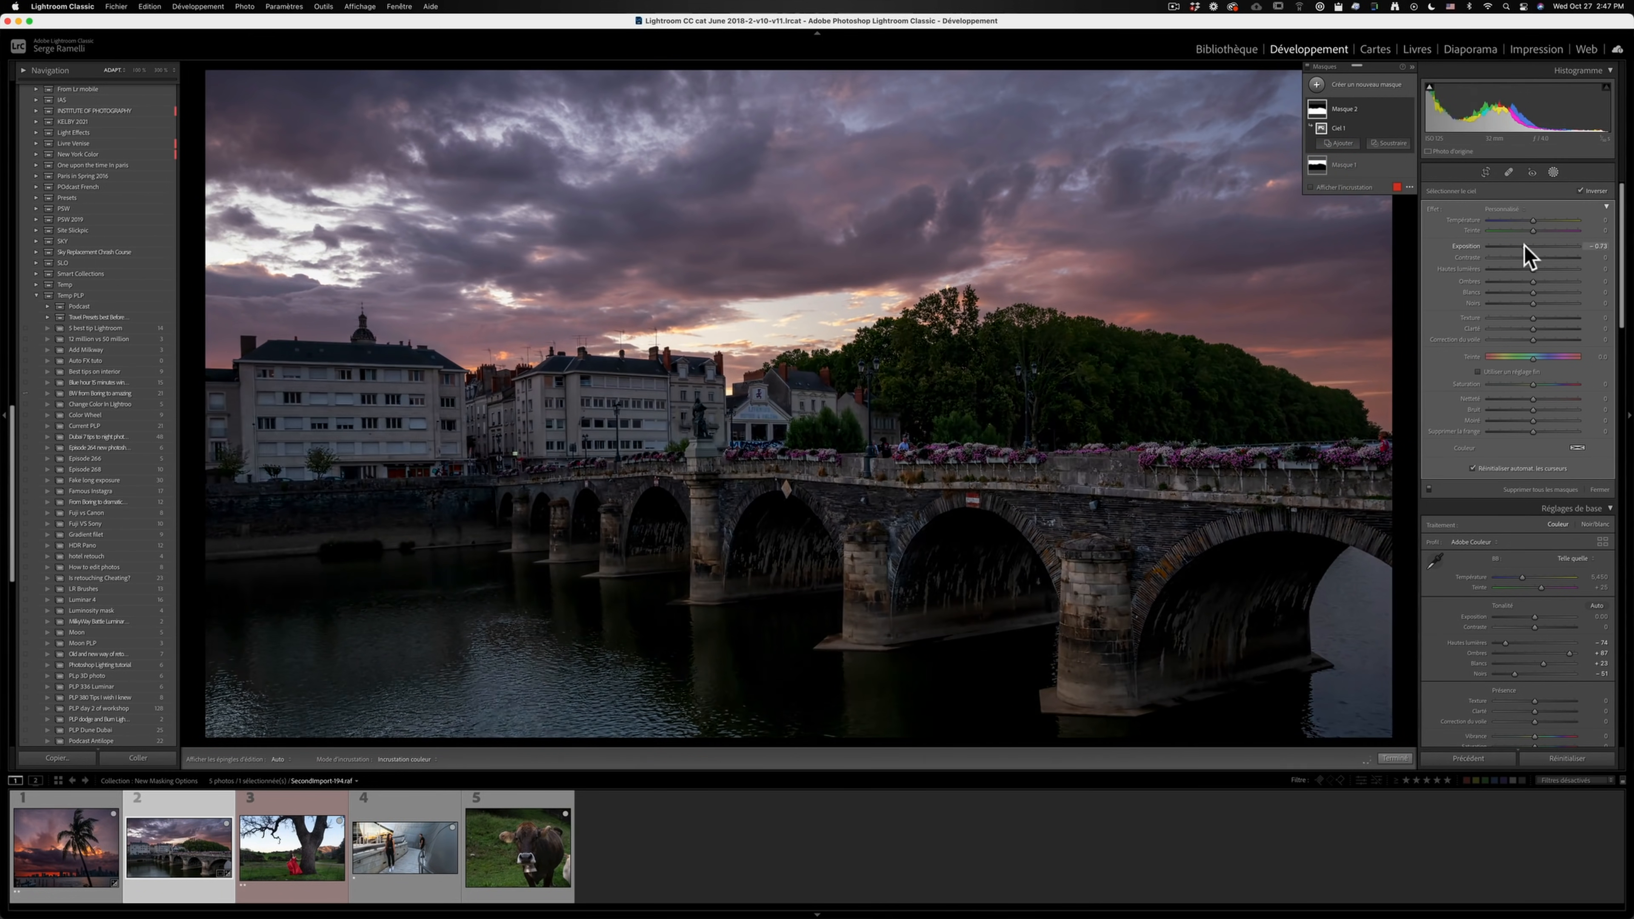
pyautogui.click(1551, 282)
pyautogui.click(1559, 281)
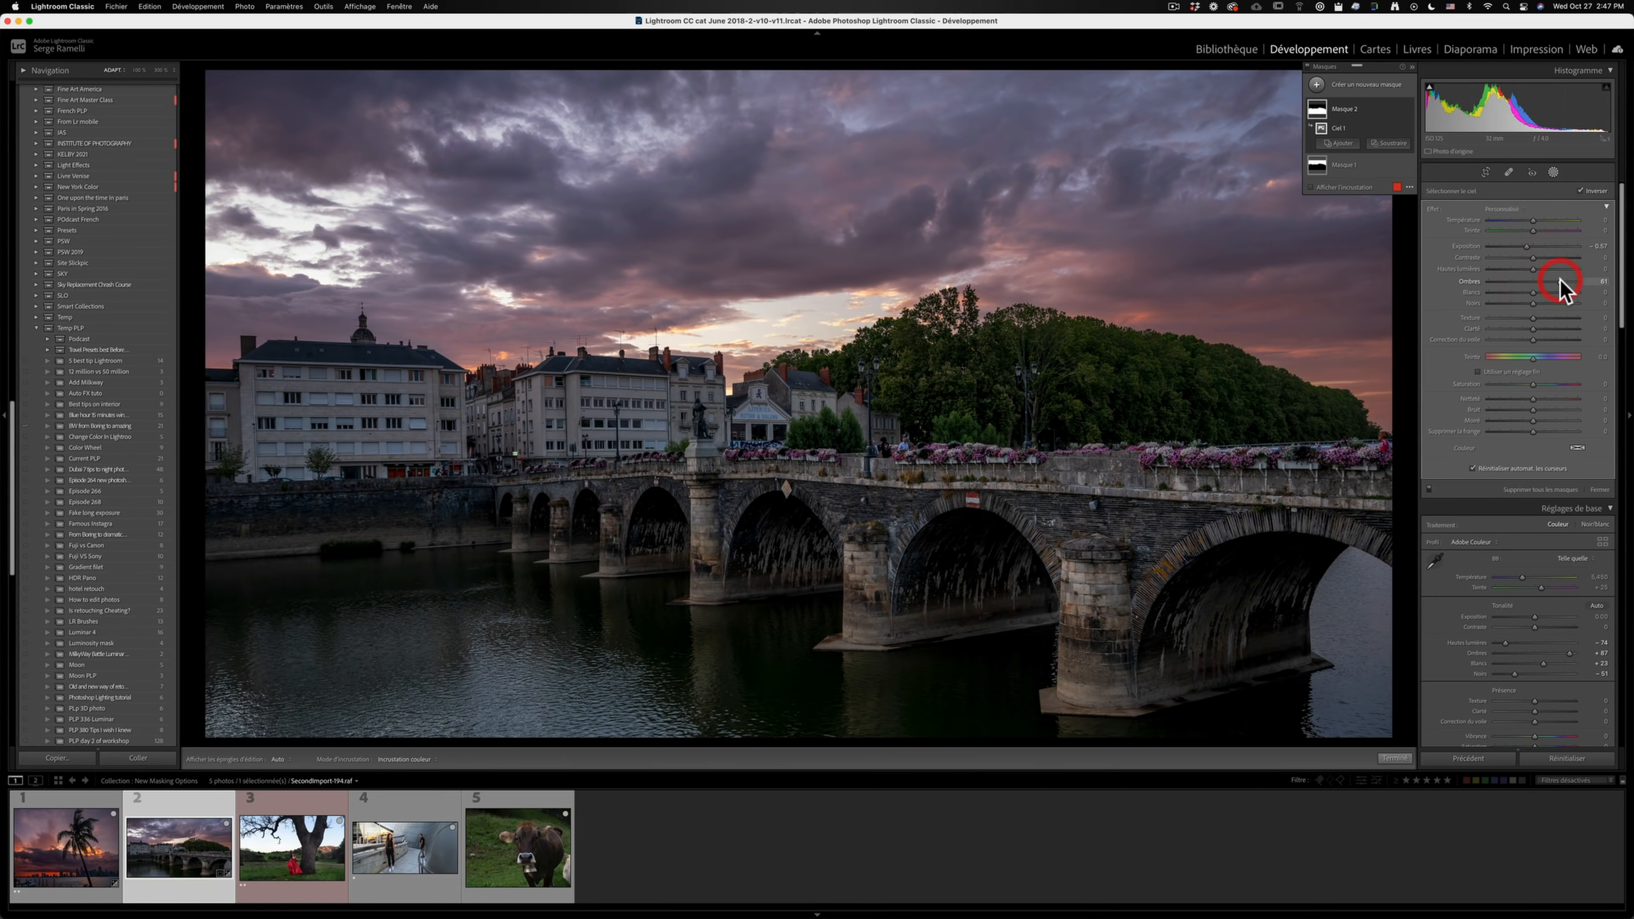
pyautogui.click(1524, 247)
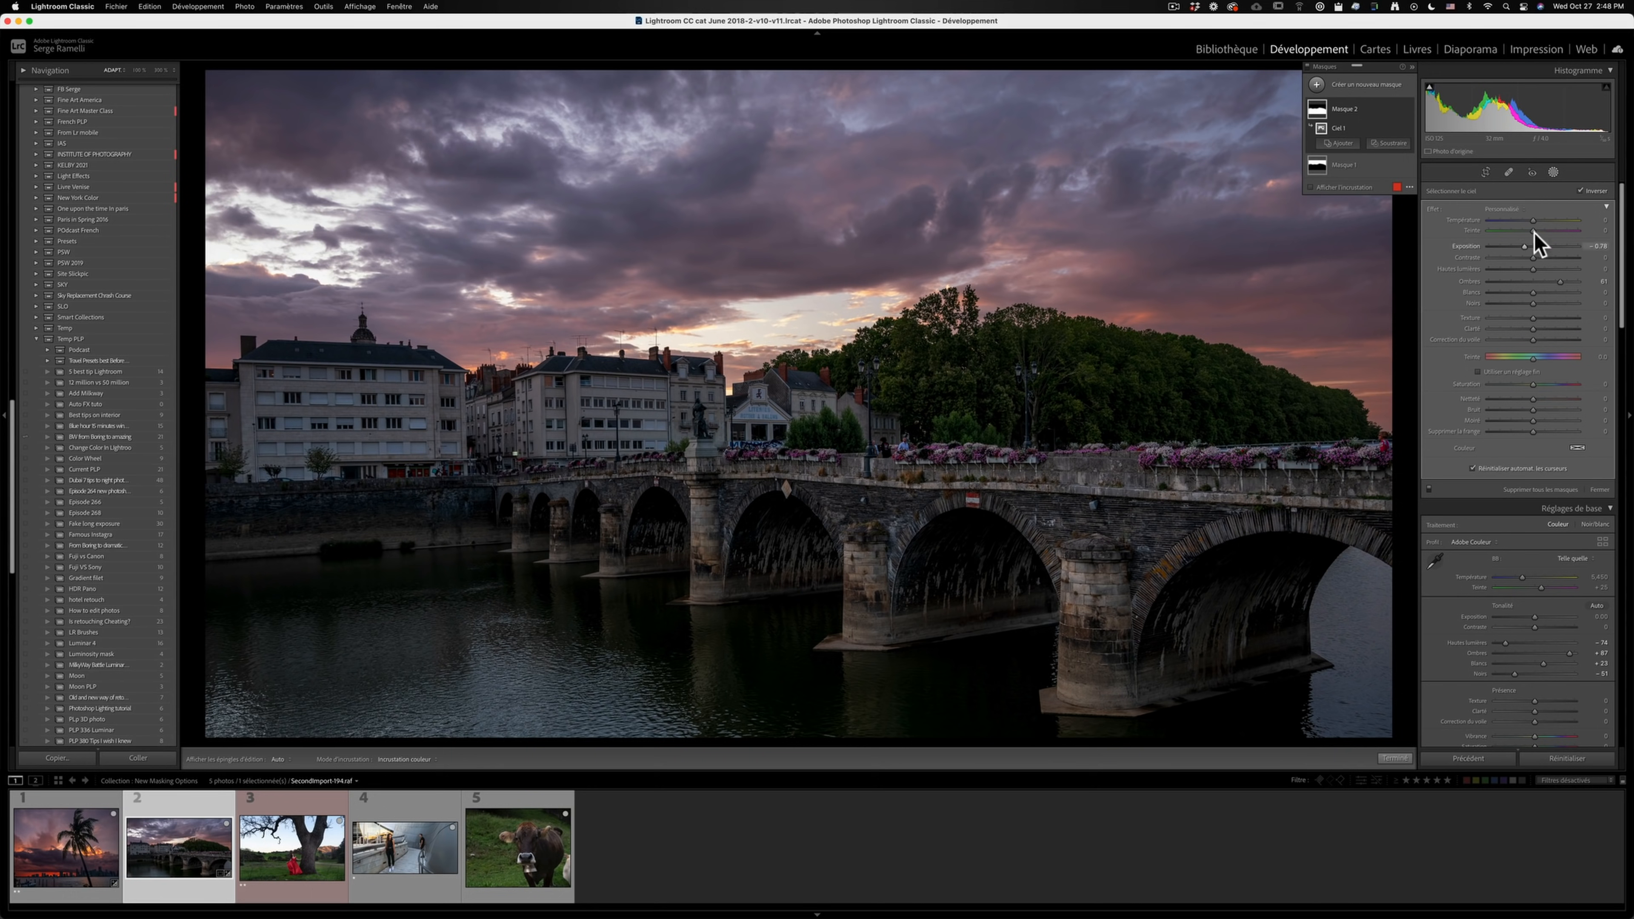
pyautogui.moveTo(1522, 224)
pyautogui.mouseDown()
pyautogui.moveTo(1533, 233)
pyautogui.moveTo(1518, 231)
pyautogui.mouseUp()
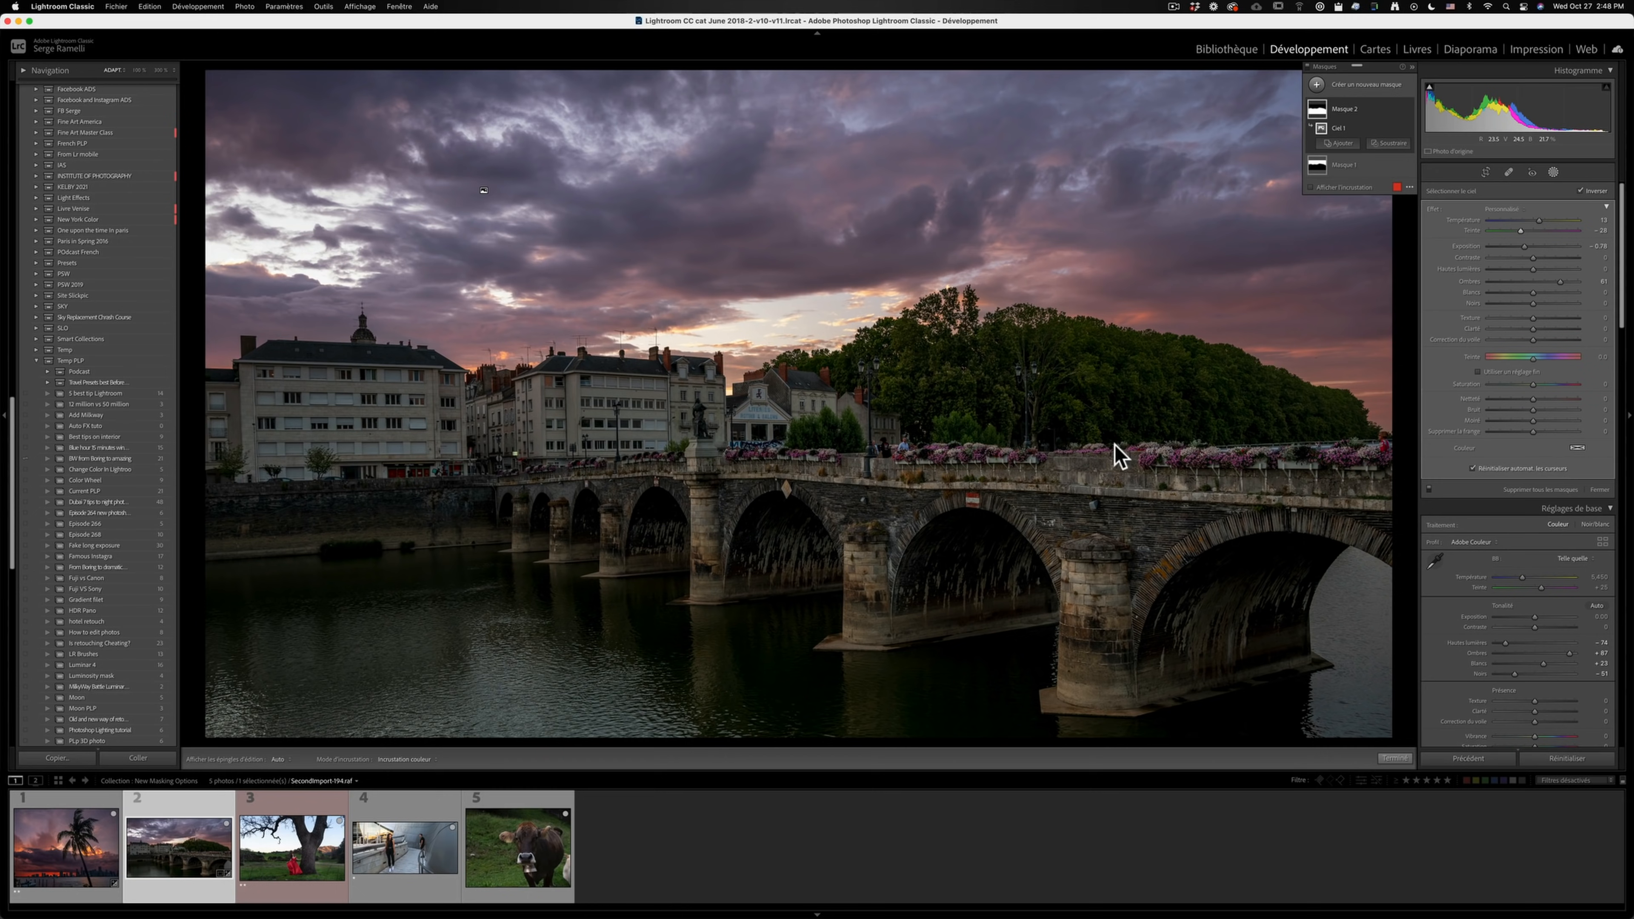
# - Open the photo of the woman in red by the tree and create a Select Subject mask
pyautogui.click(284, 808)
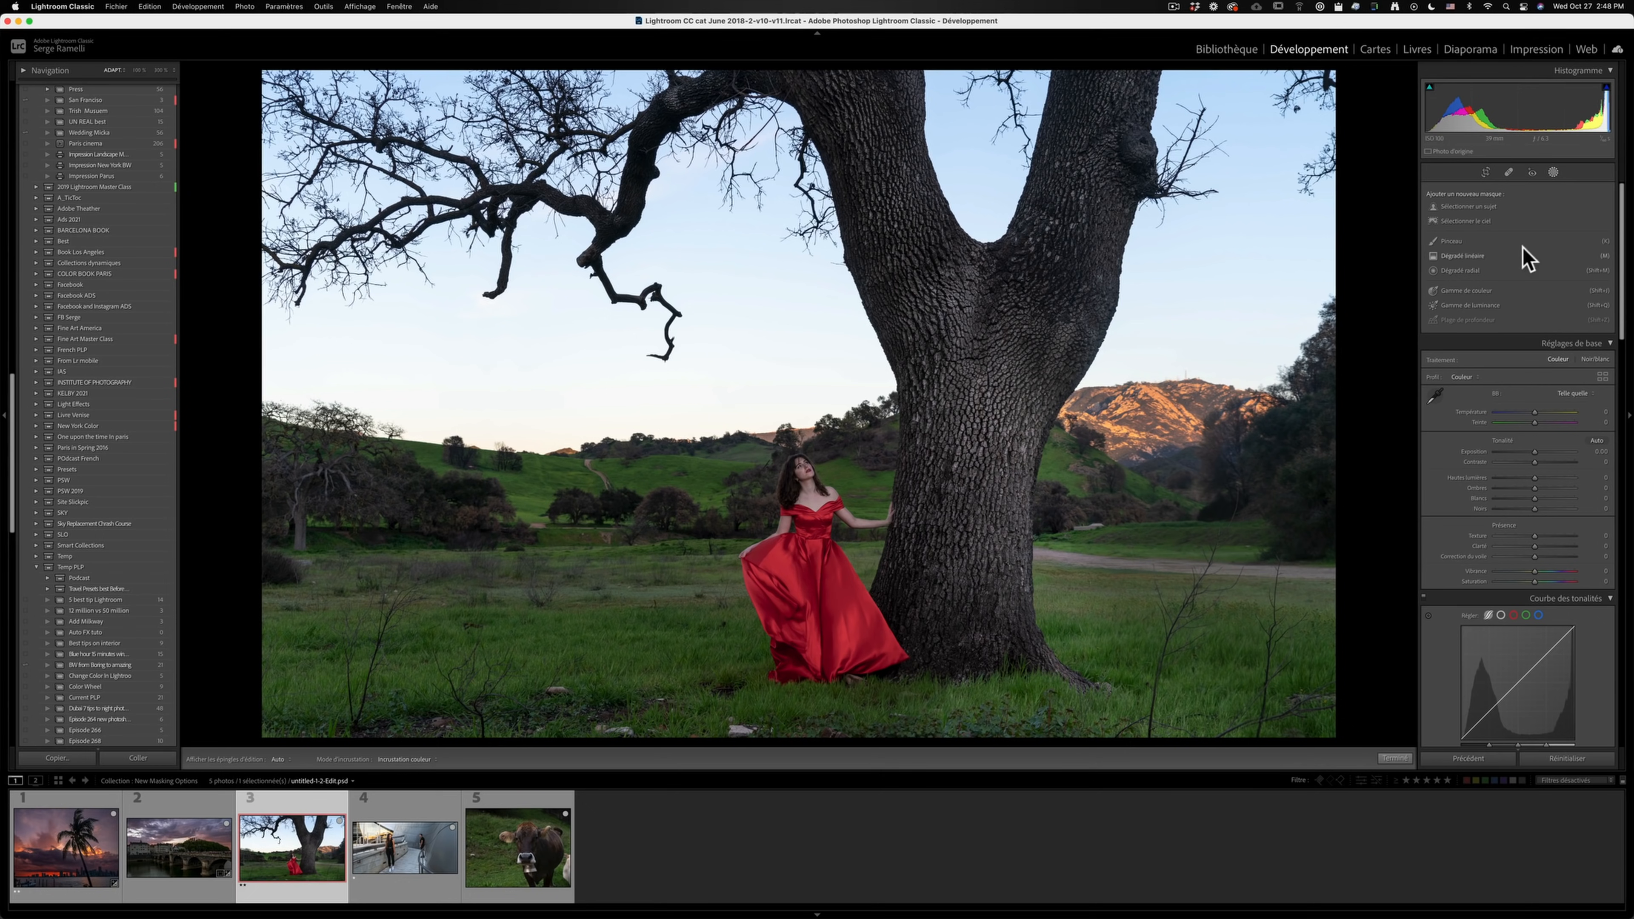
pyautogui.click(1553, 172)
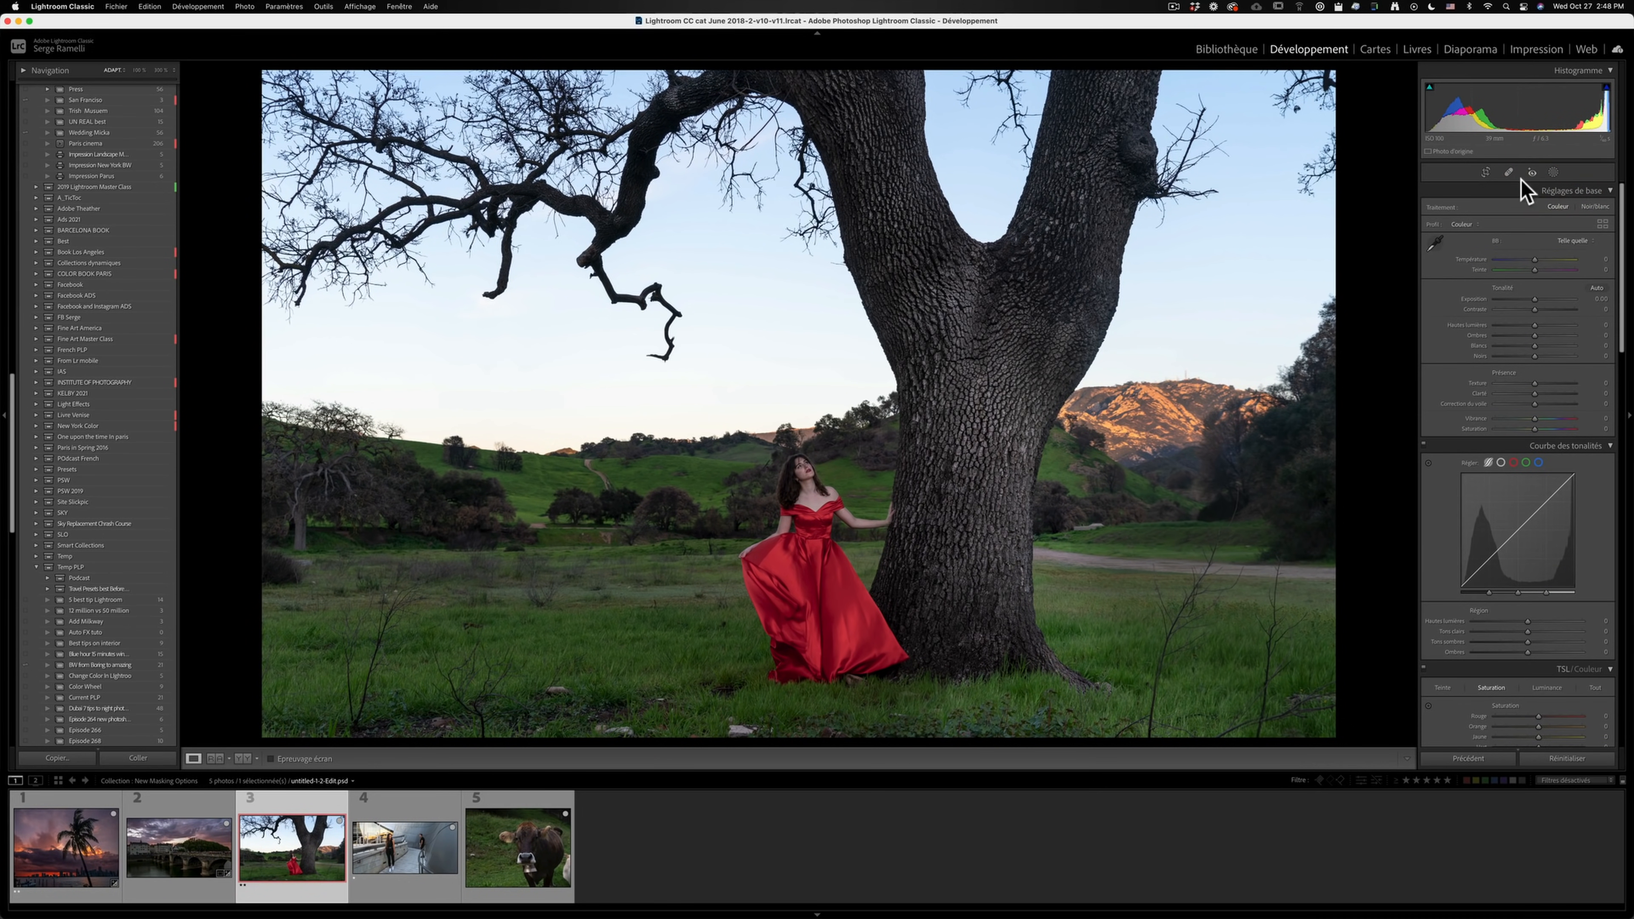
pyautogui.click(1553, 172)
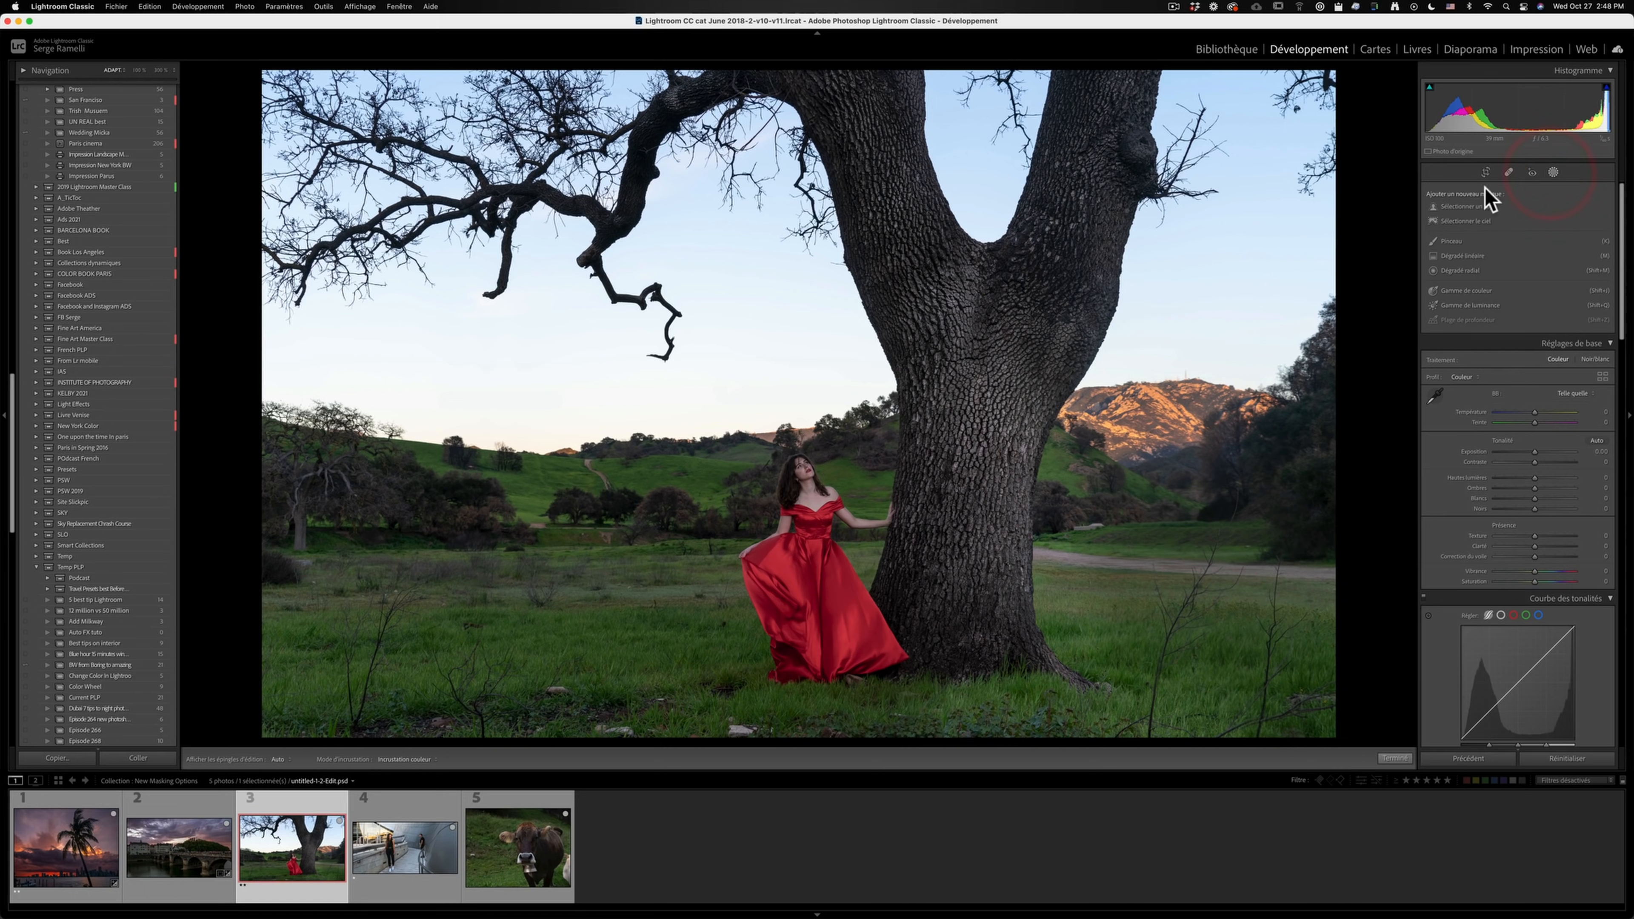
pyautogui.click(1481, 207)
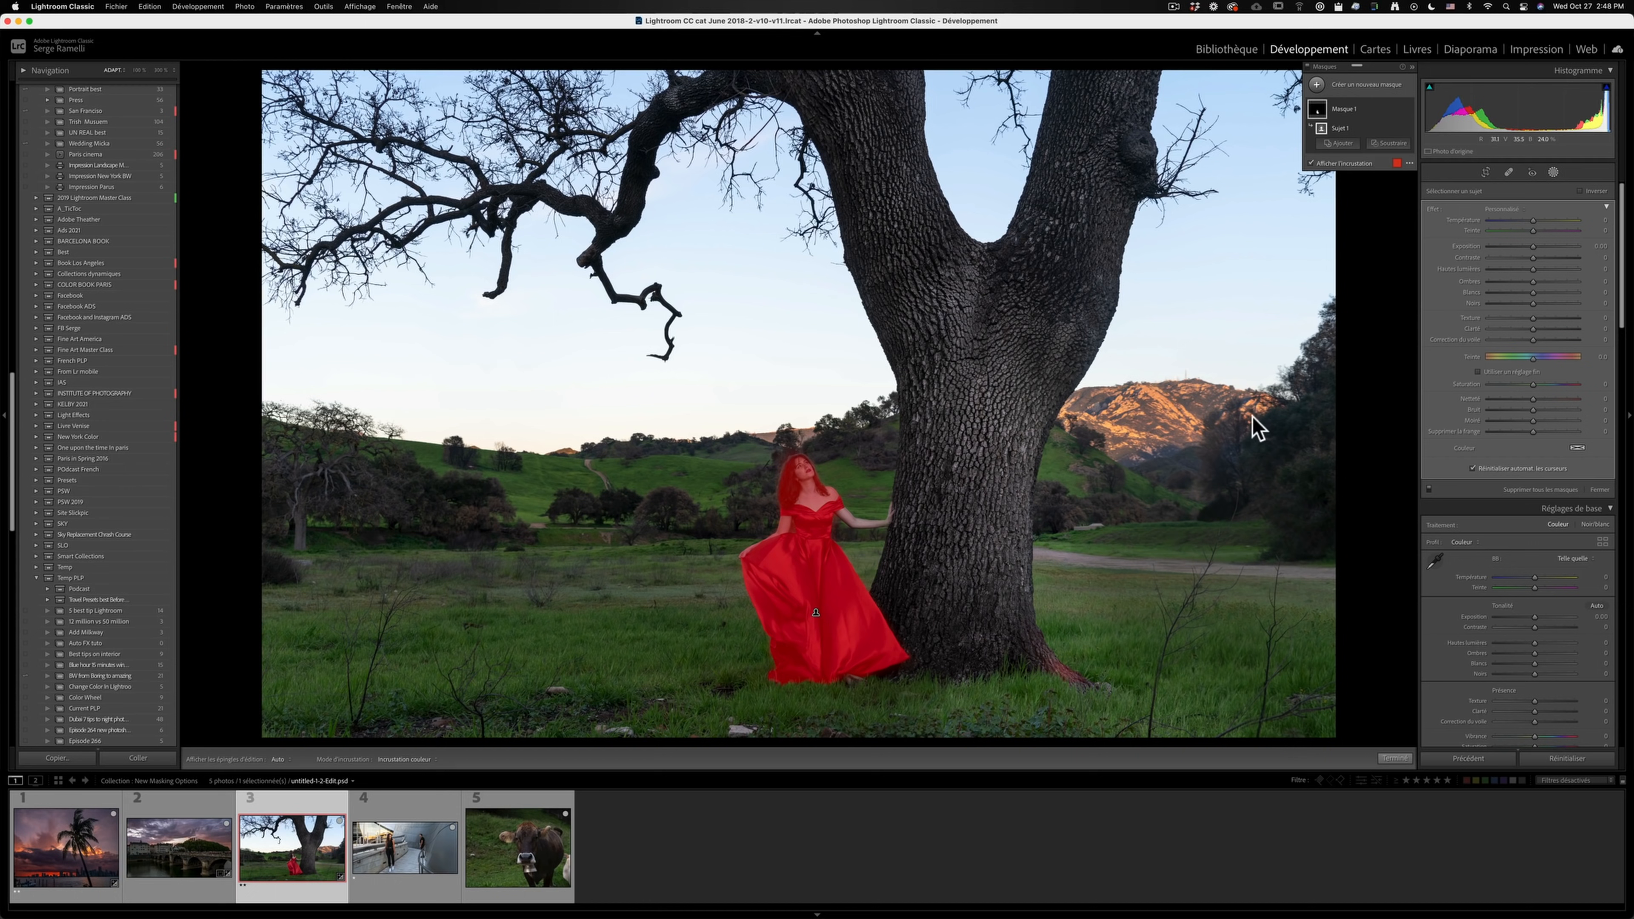
# - Subtract the wrongly selected tree roots from the subject mask with a brush
pyautogui.click(1391, 147)
pyautogui.click(1396, 207)
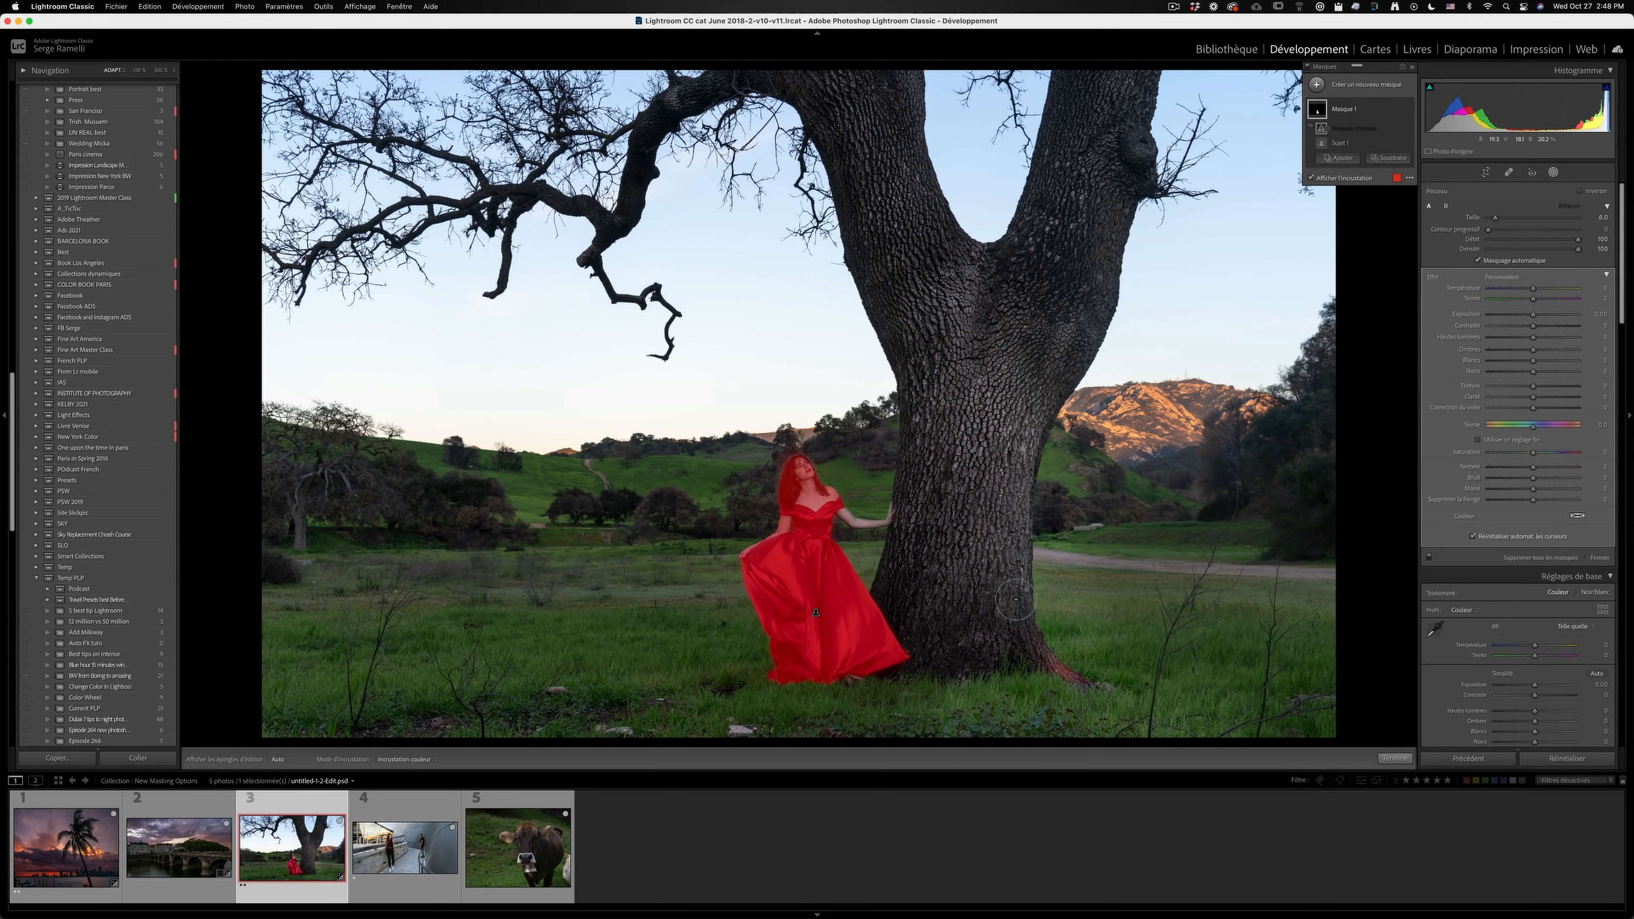
pyautogui.press('h')
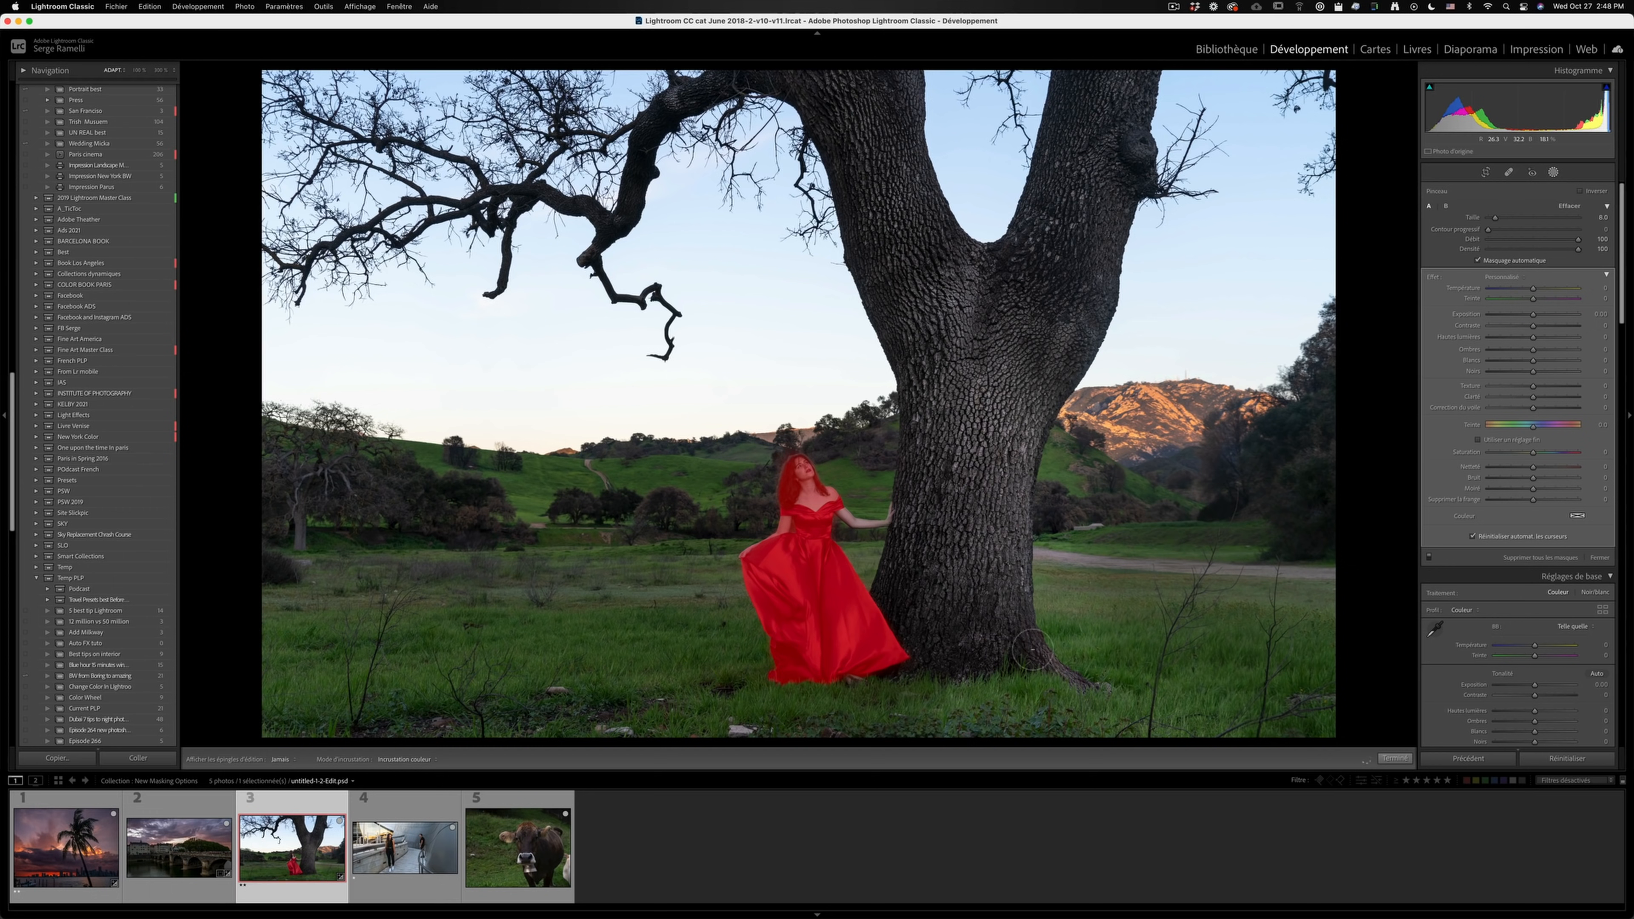
pyautogui.press('h')
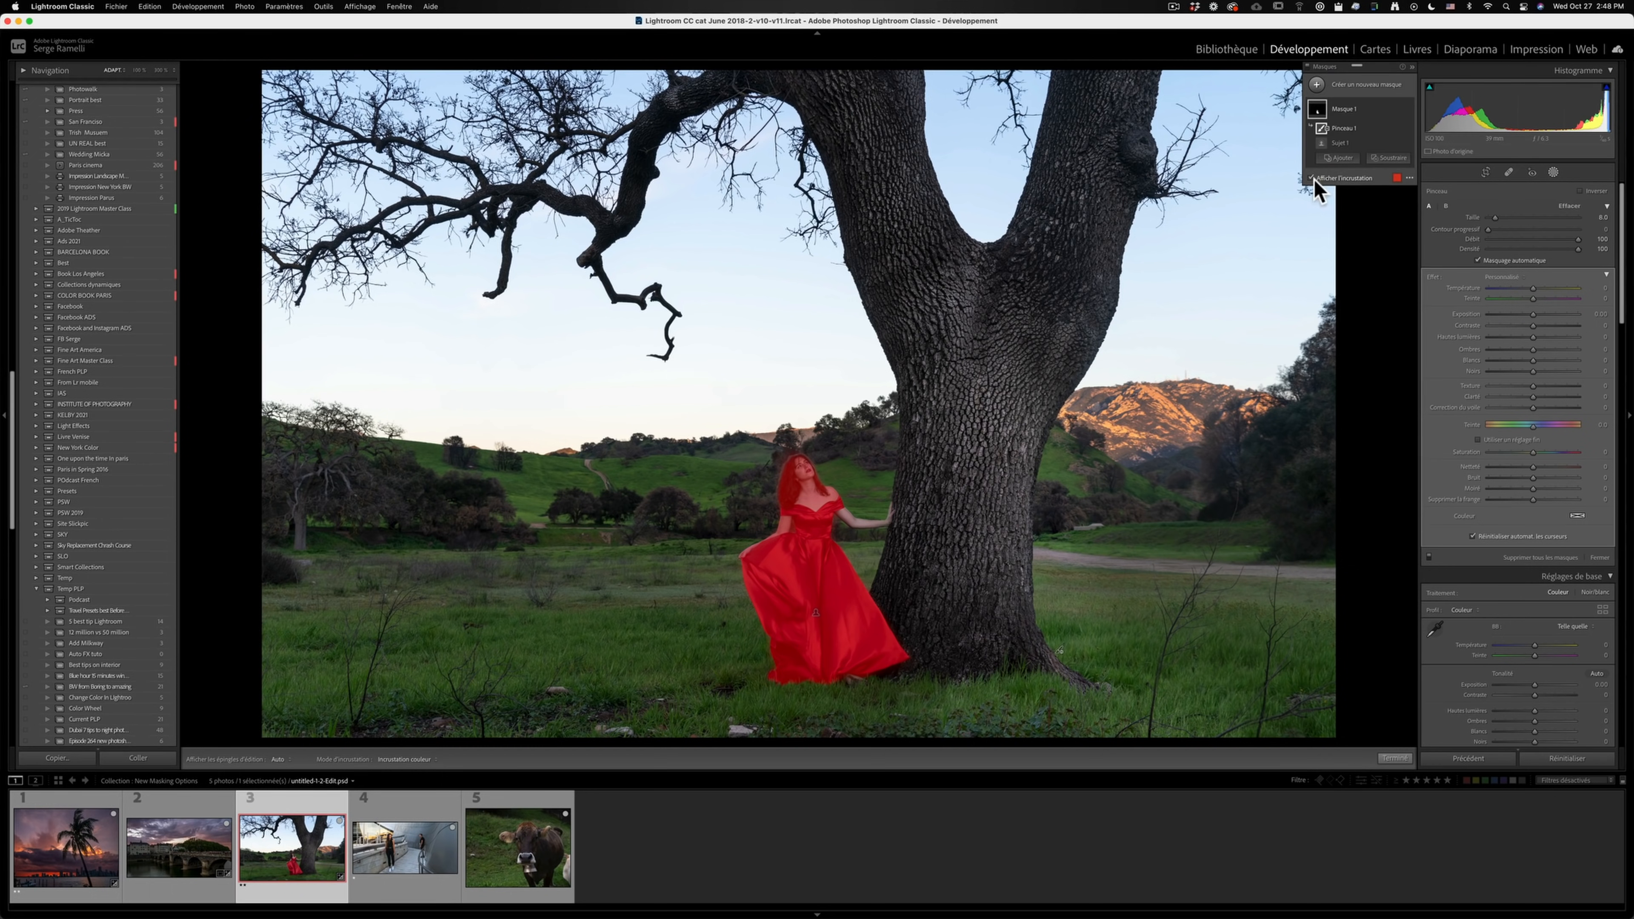
# - Hide the mask overlay, then slightly raise the woman's exposure and reduce her saturation
pyautogui.click(1311, 177)
pyautogui.moveTo(1534, 313); pyautogui.dragTo(1538, 314)
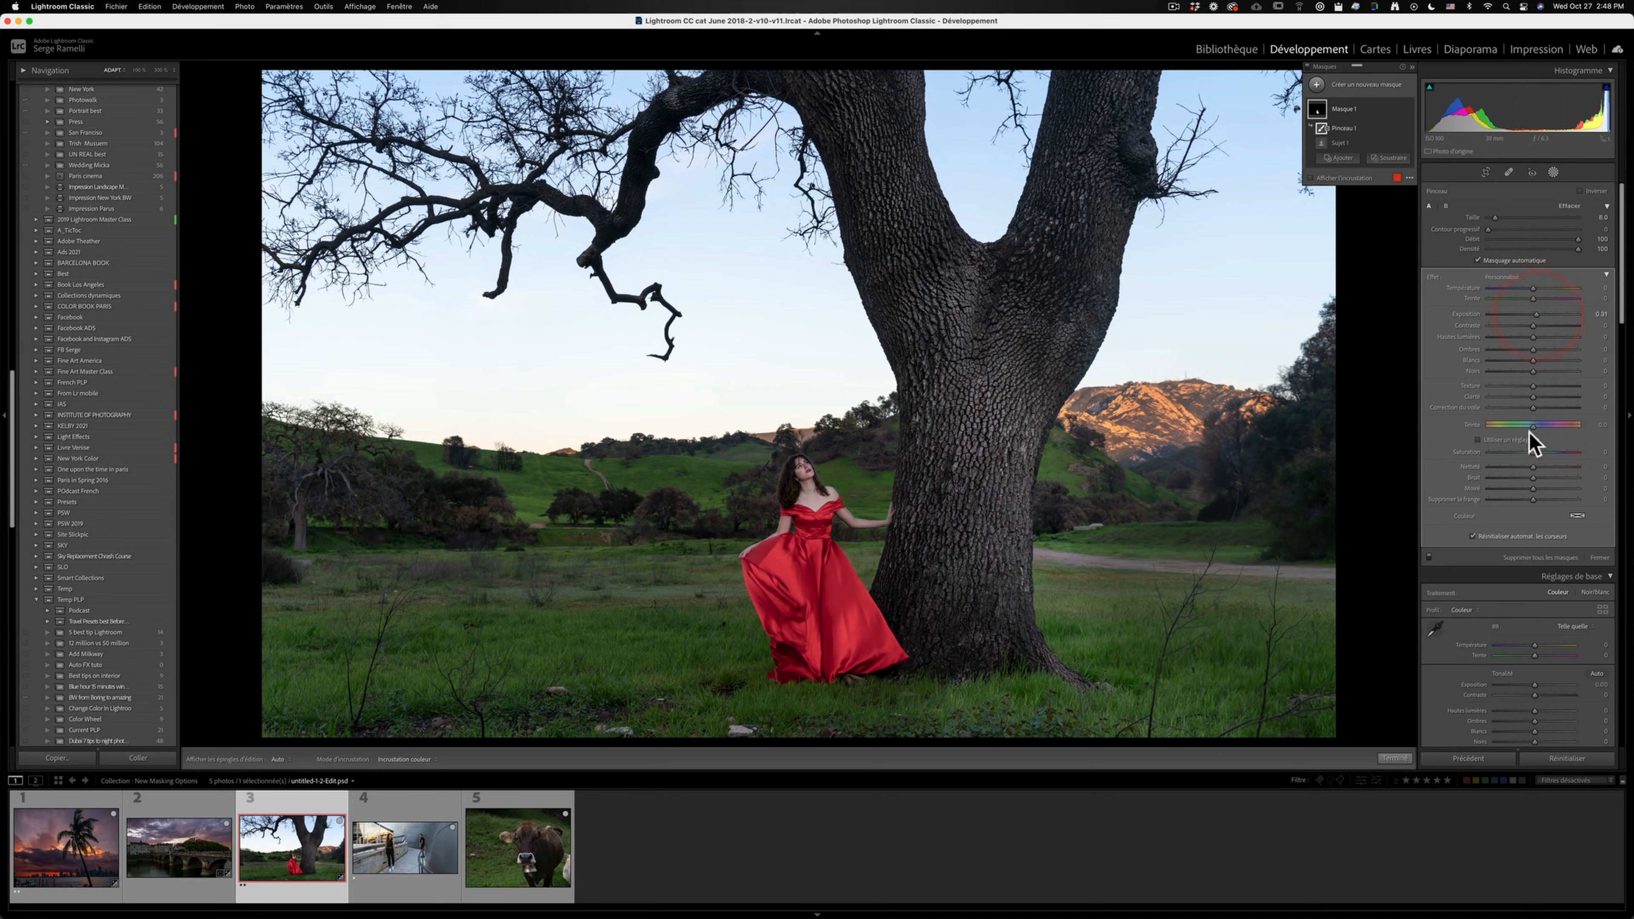
pyautogui.moveTo(1534, 452); pyautogui.dragTo(1520, 452)
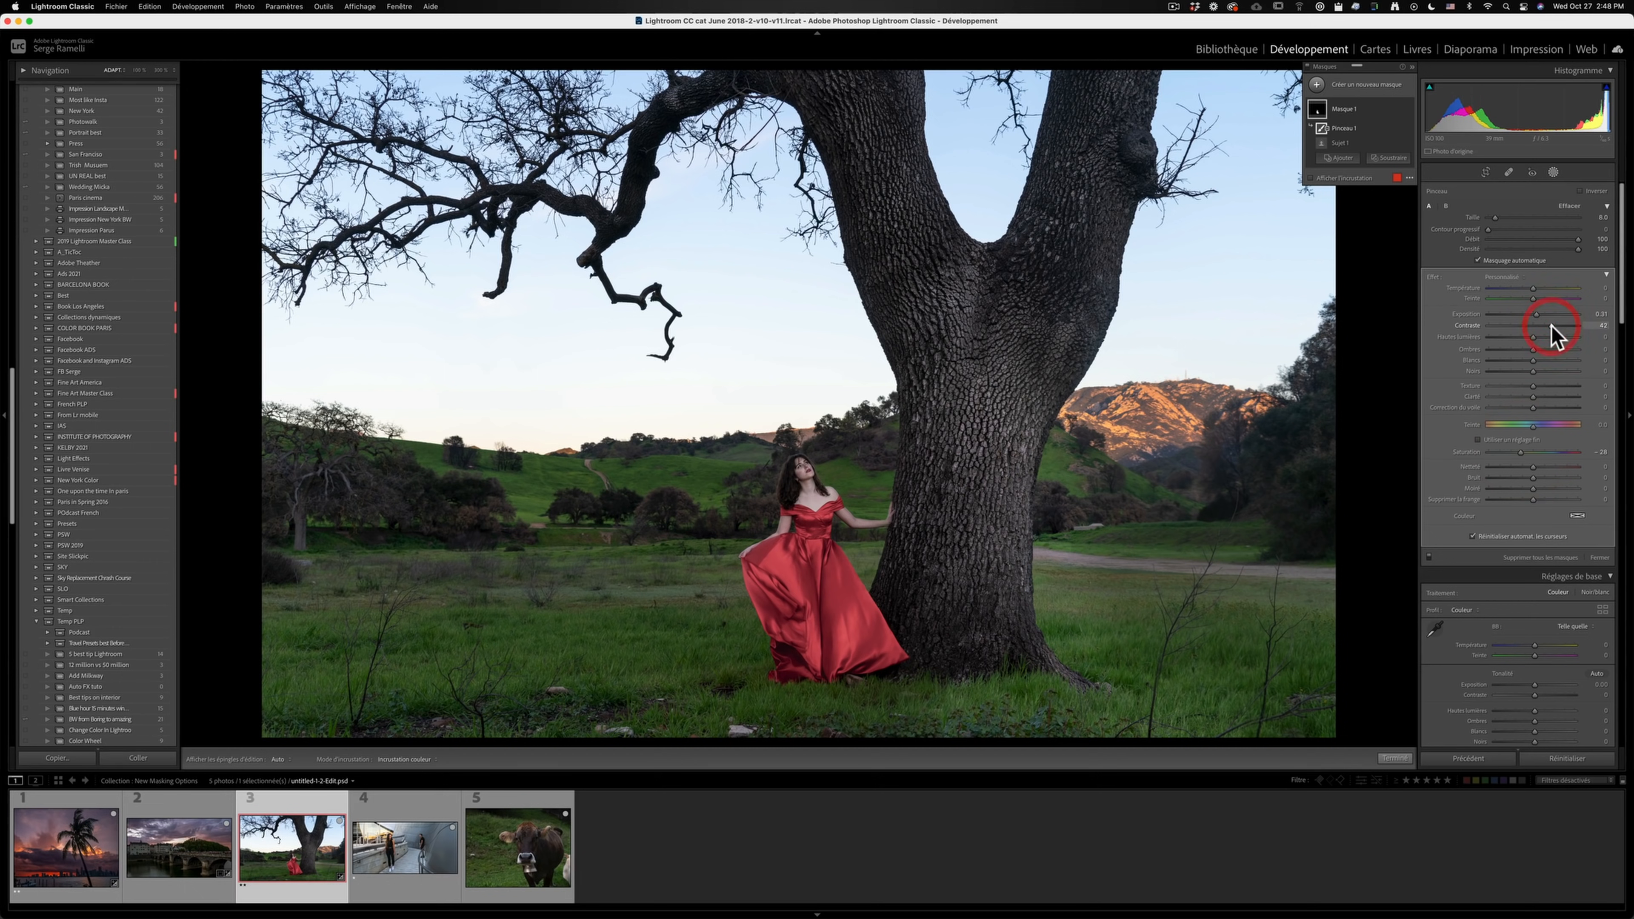
# - Toggle the woman's subject mask off and on to compare the photo with and without its adjustments
pyautogui.click(1408, 108)
pyautogui.click(1408, 108)
pyautogui.click(1408, 108)
pyautogui.click(1407, 108)
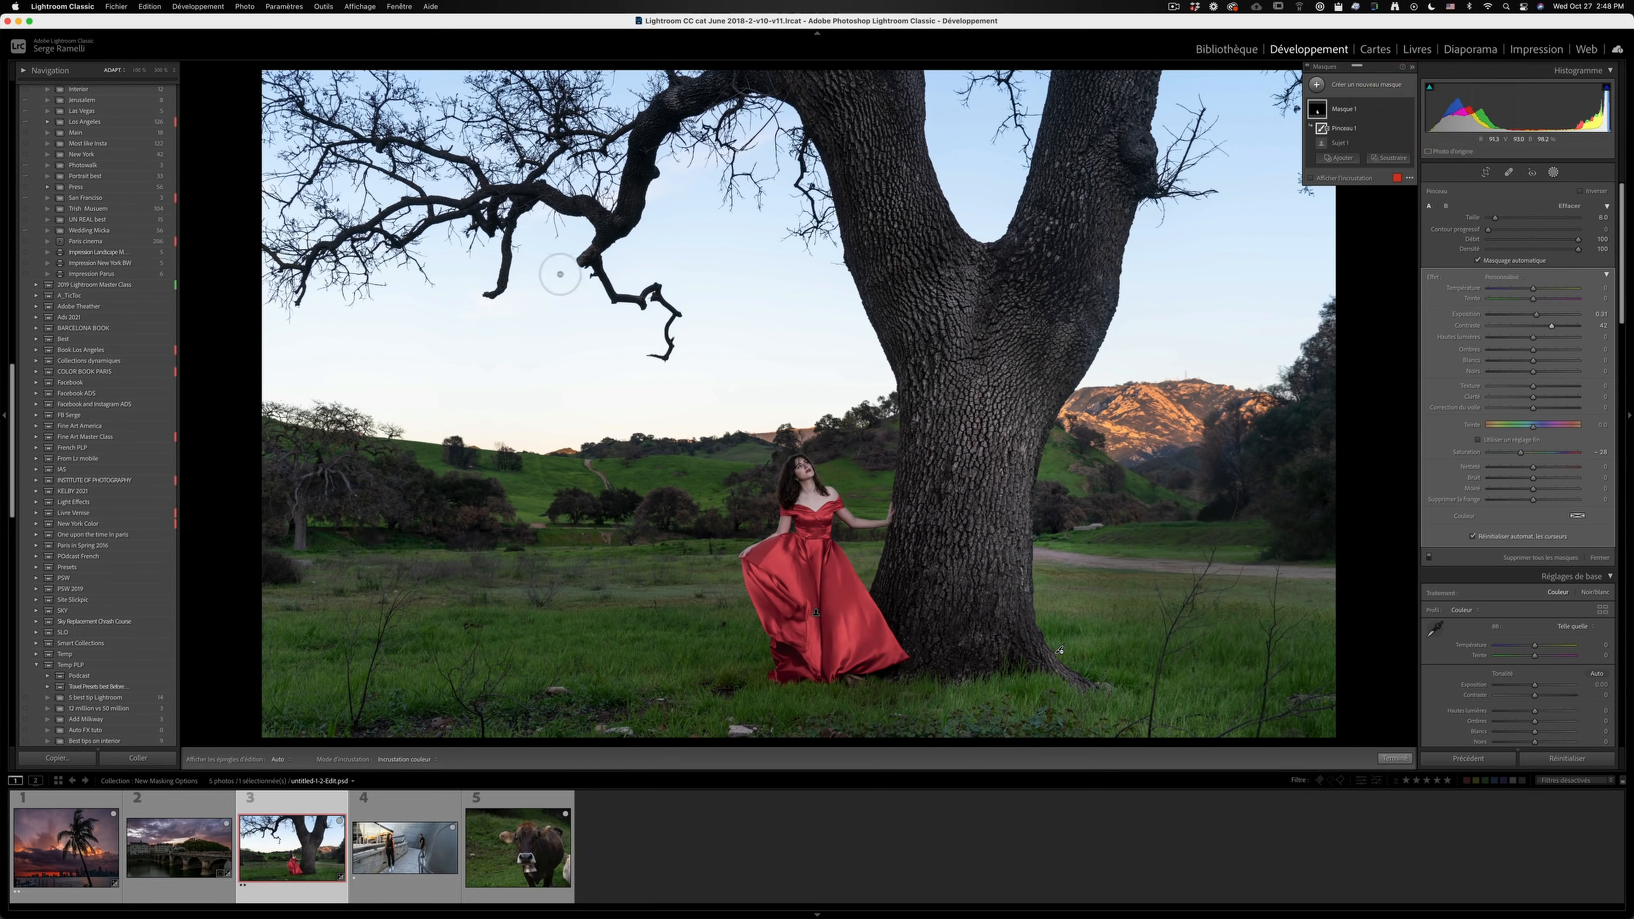
# - Add a Select Sky mask to the tree photo, darken its exposure, and shift its temperature warmer and its tint toward magenta
pyautogui.click(1316, 85)
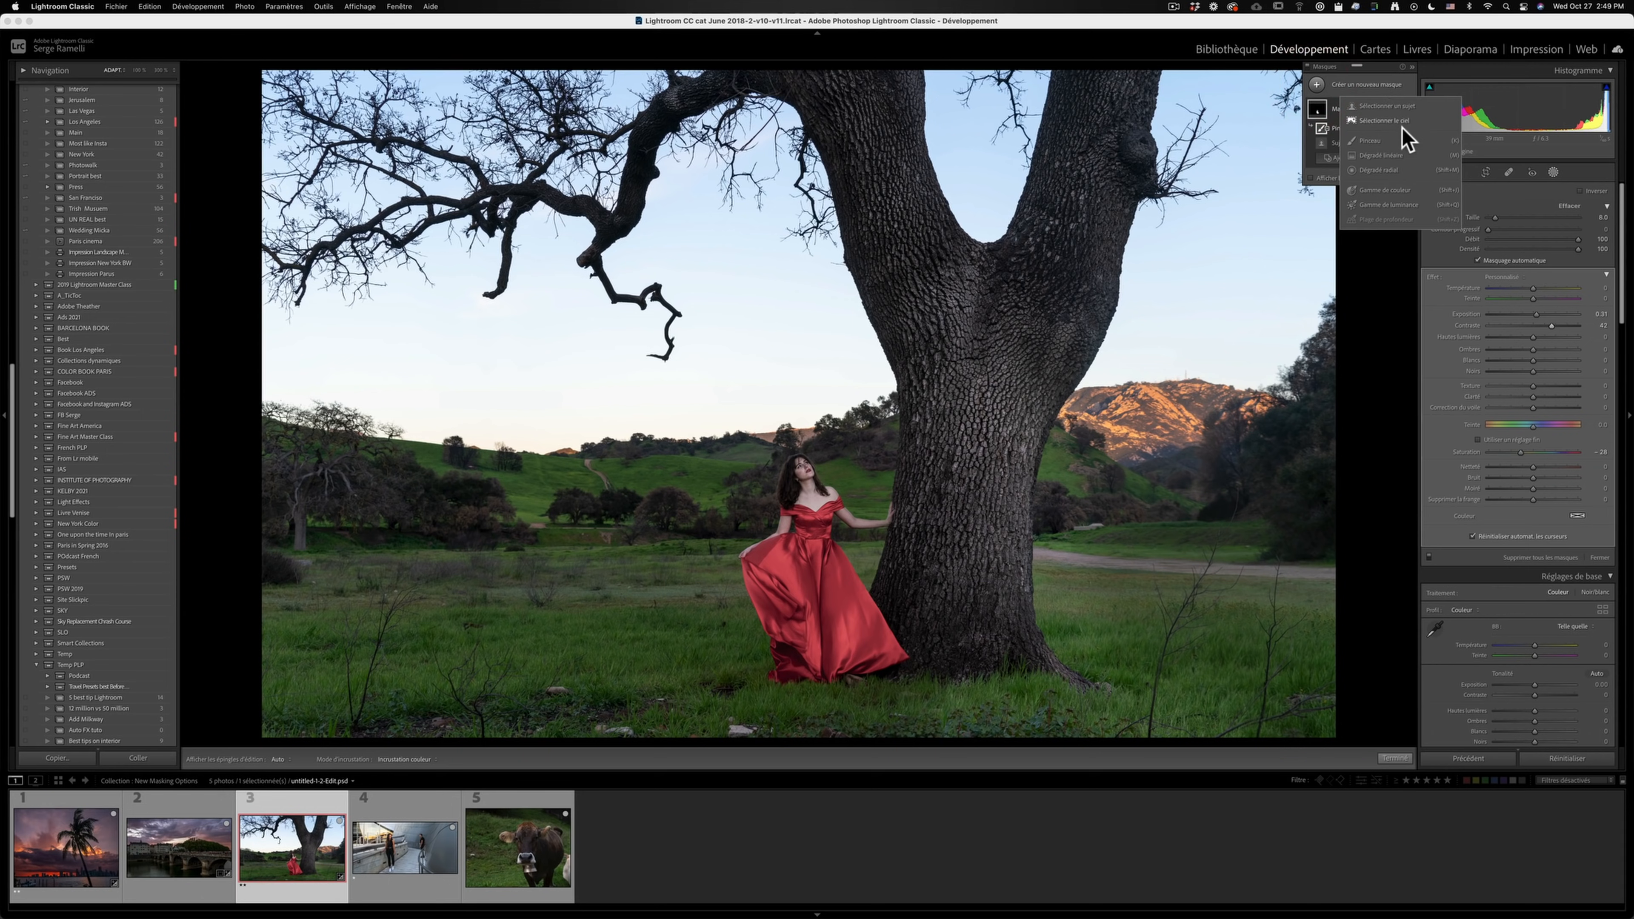
pyautogui.click(1383, 121)
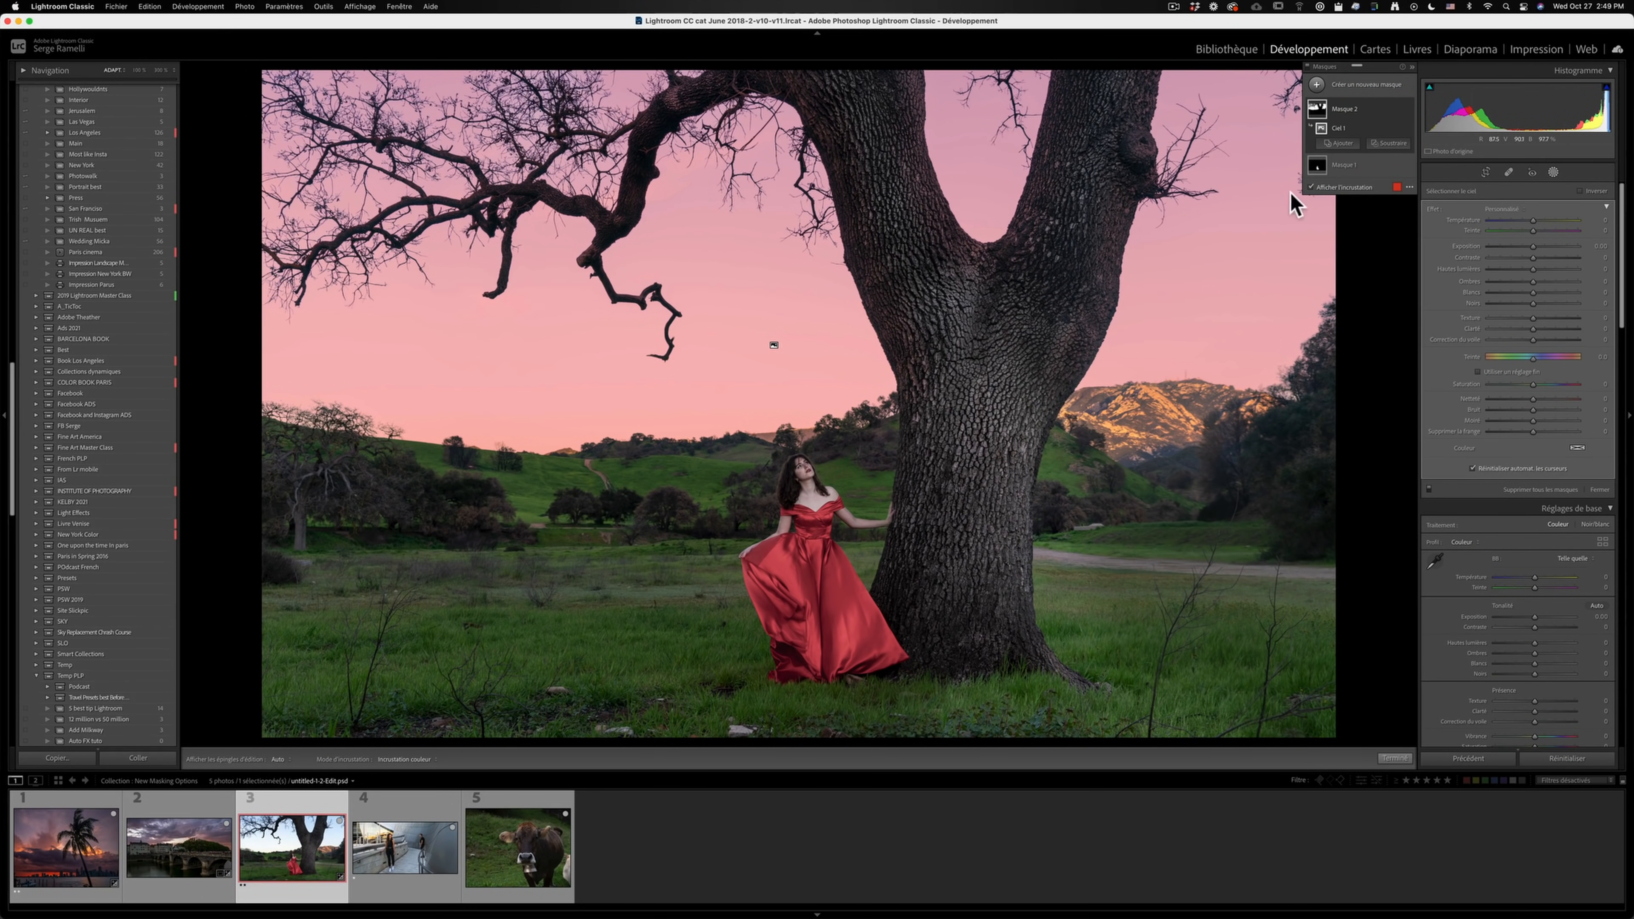
pyautogui.click(1332, 188)
pyautogui.moveTo(1532, 246)
pyautogui.mouseDown()
pyautogui.moveTo(1518, 248)
pyautogui.moveTo(1551, 221)
pyautogui.moveTo(1512, 246)
pyautogui.mouseUp()
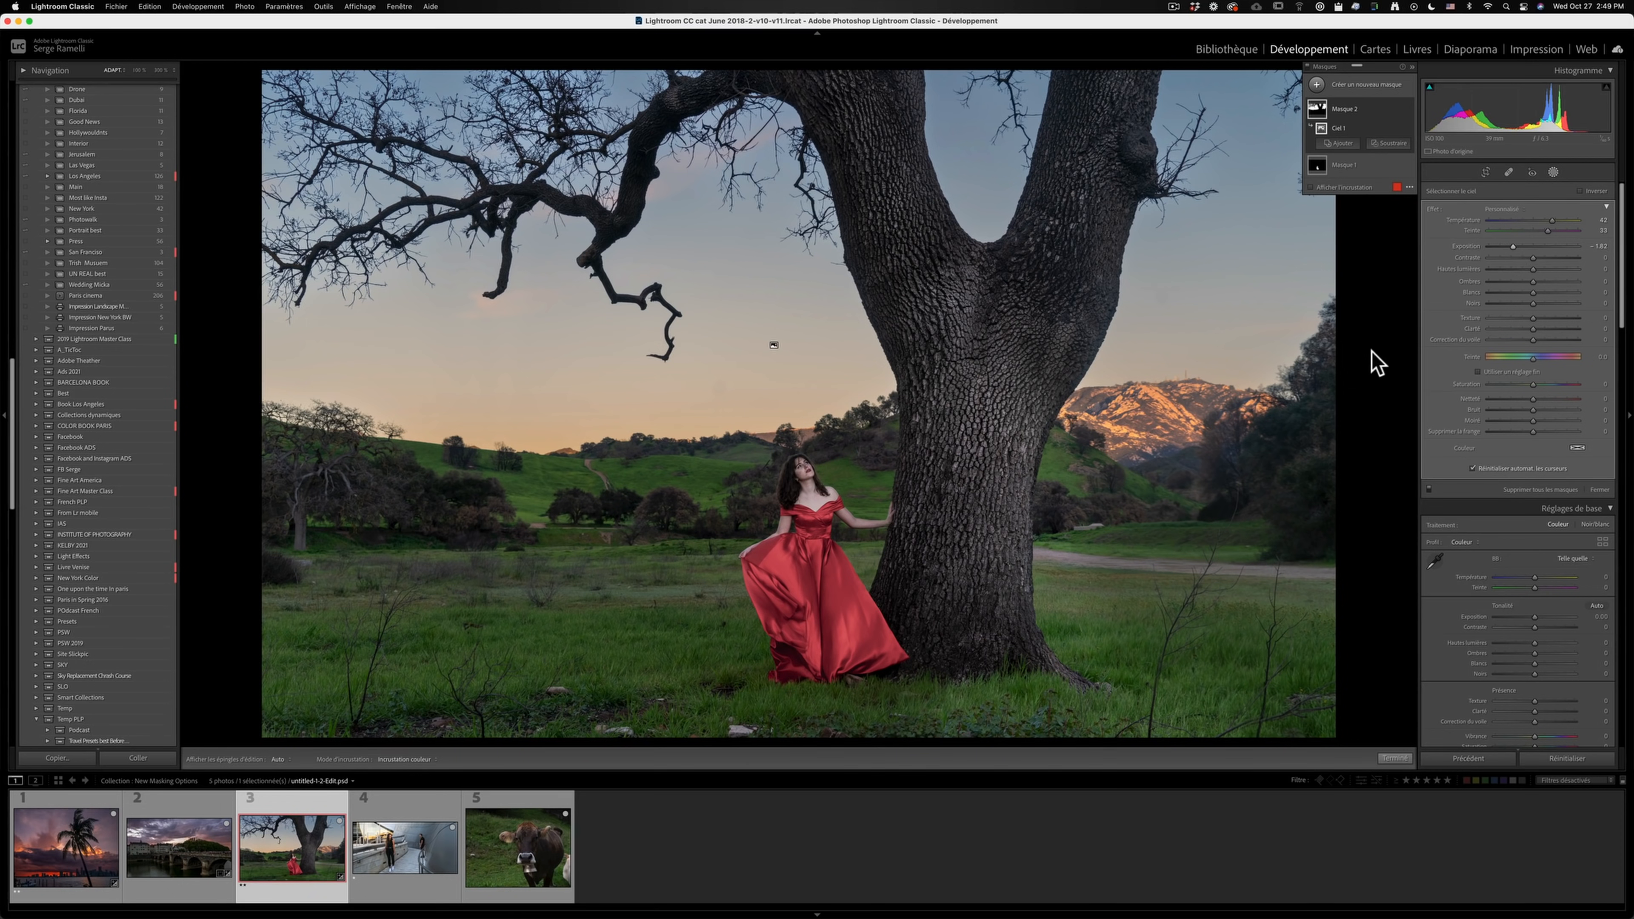
pyautogui.click(1392, 758)
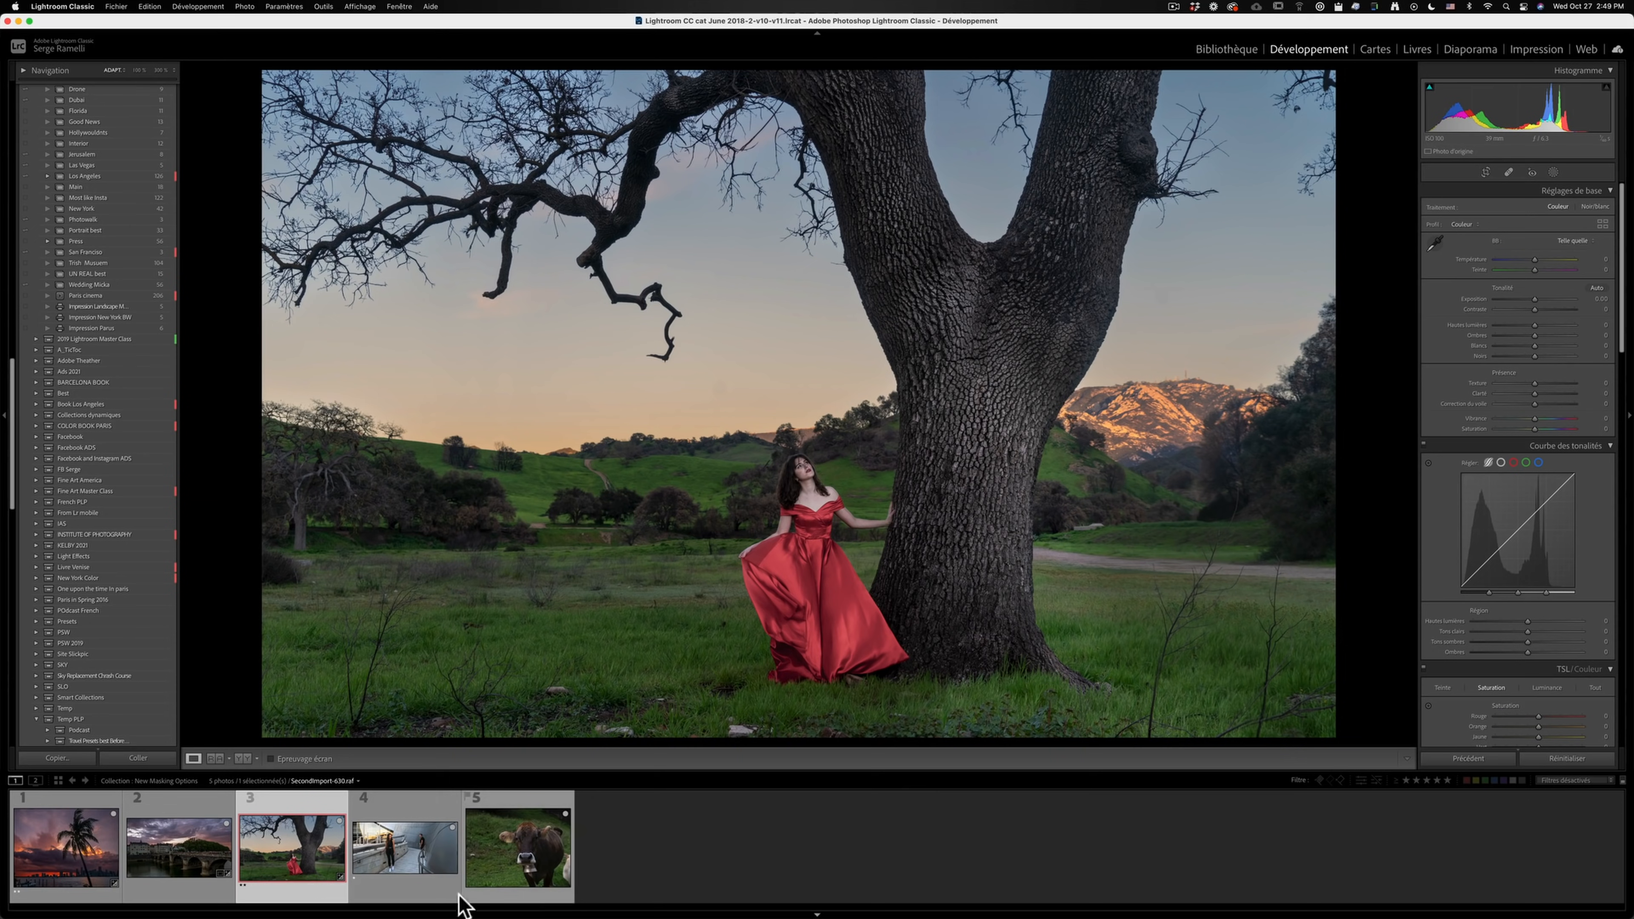
# - Open the photo of the man and woman on the walkway, create a Select Subject mask and hide its overlay
pyautogui.click(410, 813)
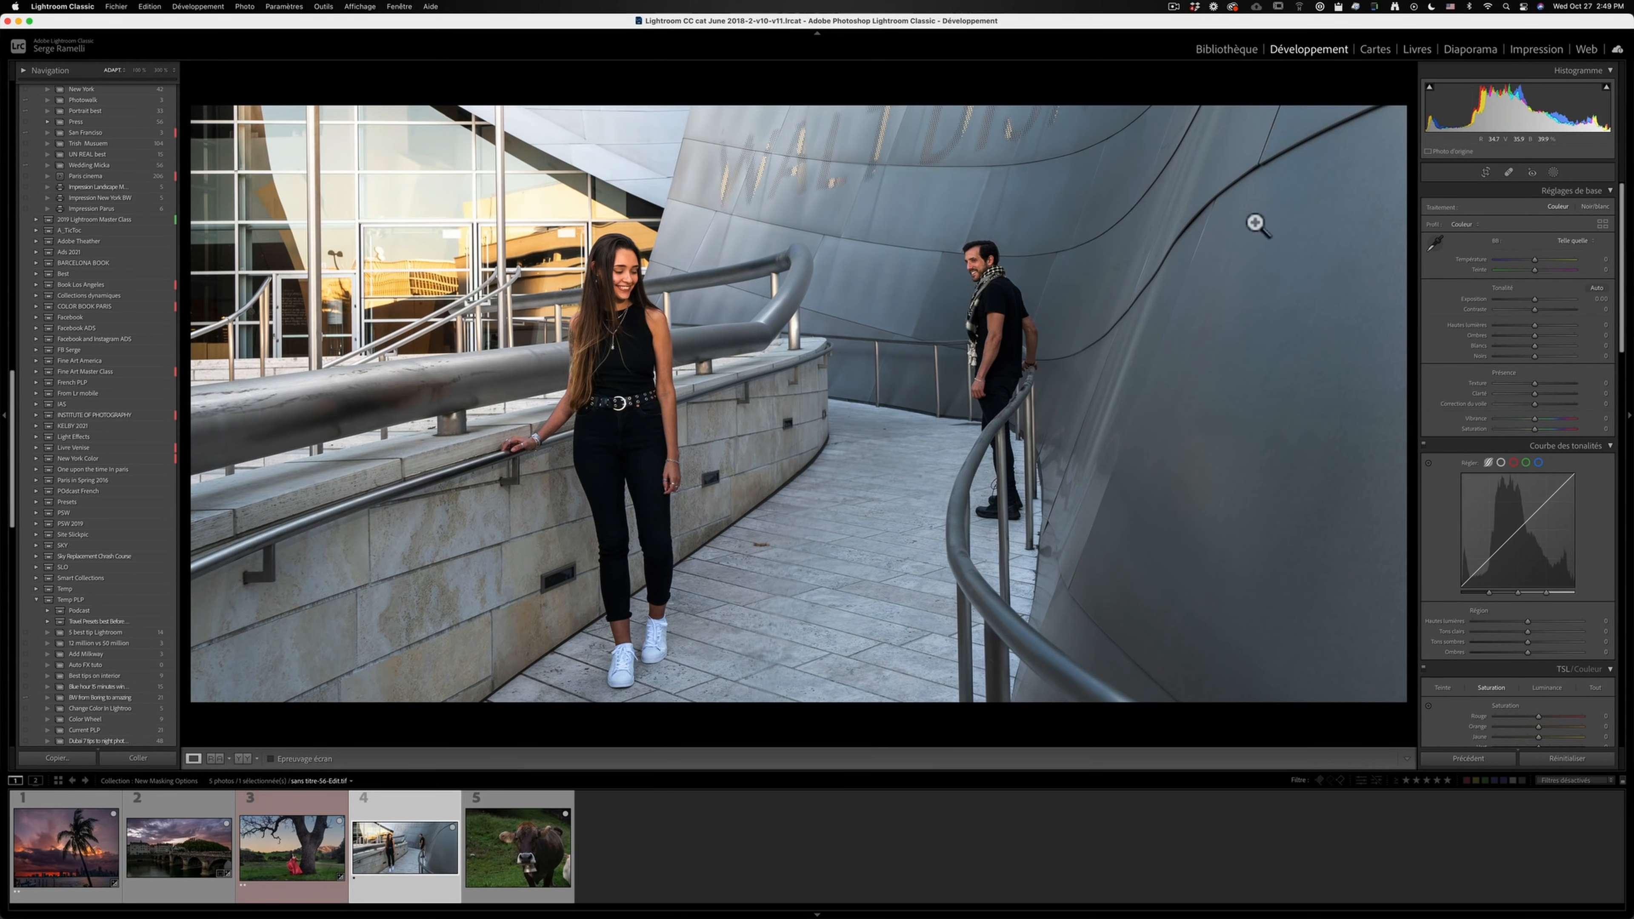
pyautogui.click(1553, 172)
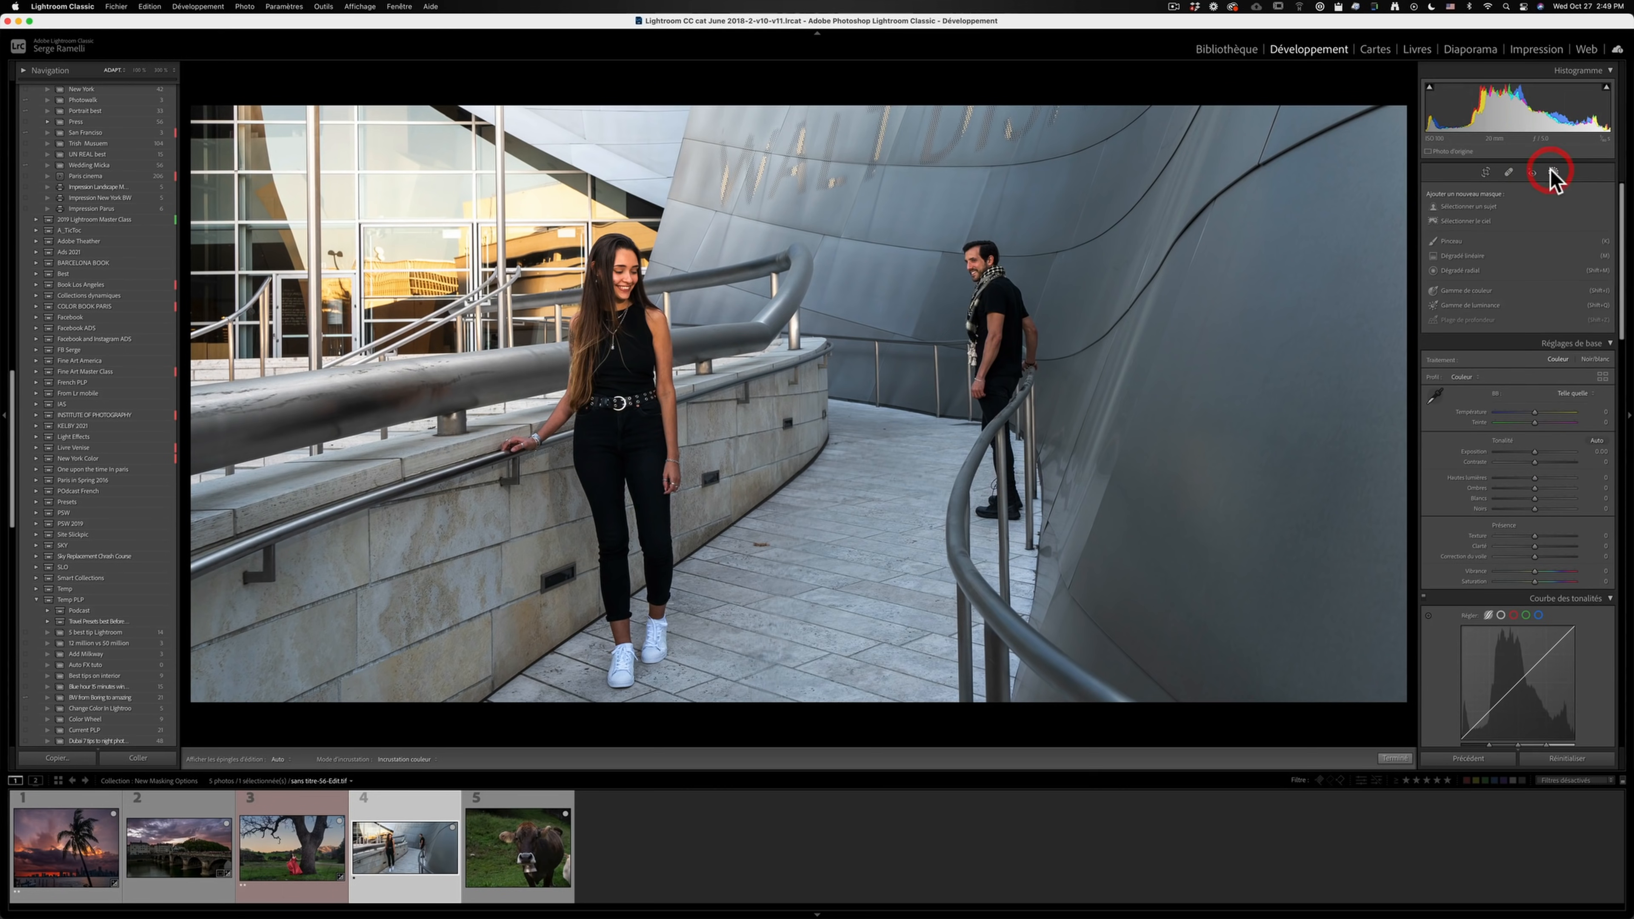
pyautogui.click(1479, 208)
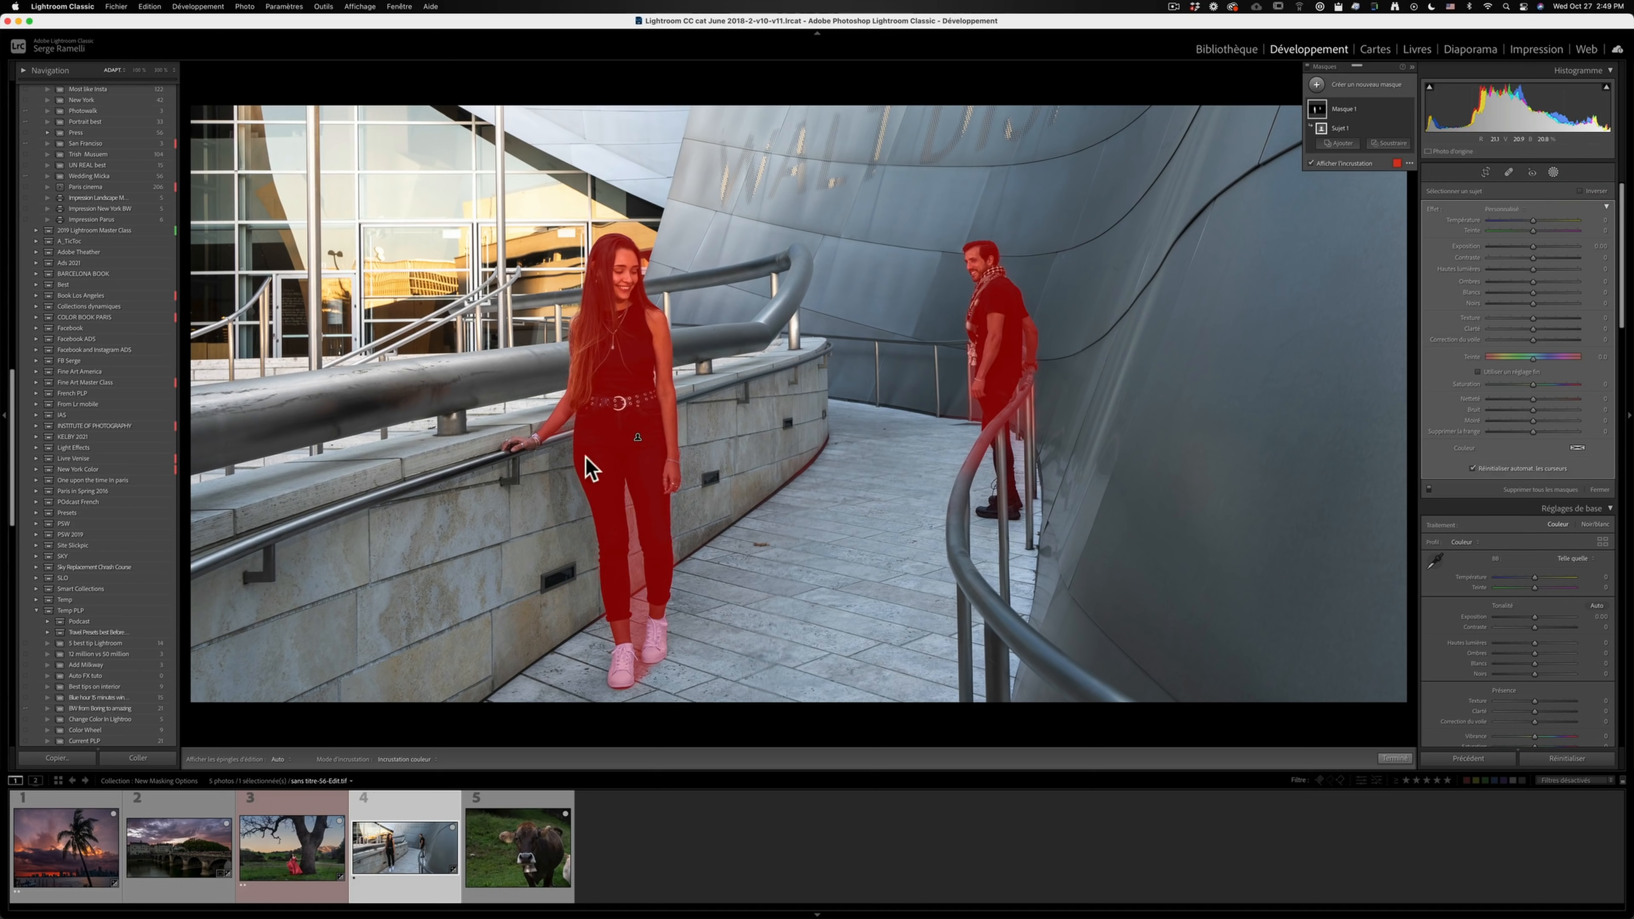
pyautogui.click(1326, 164)
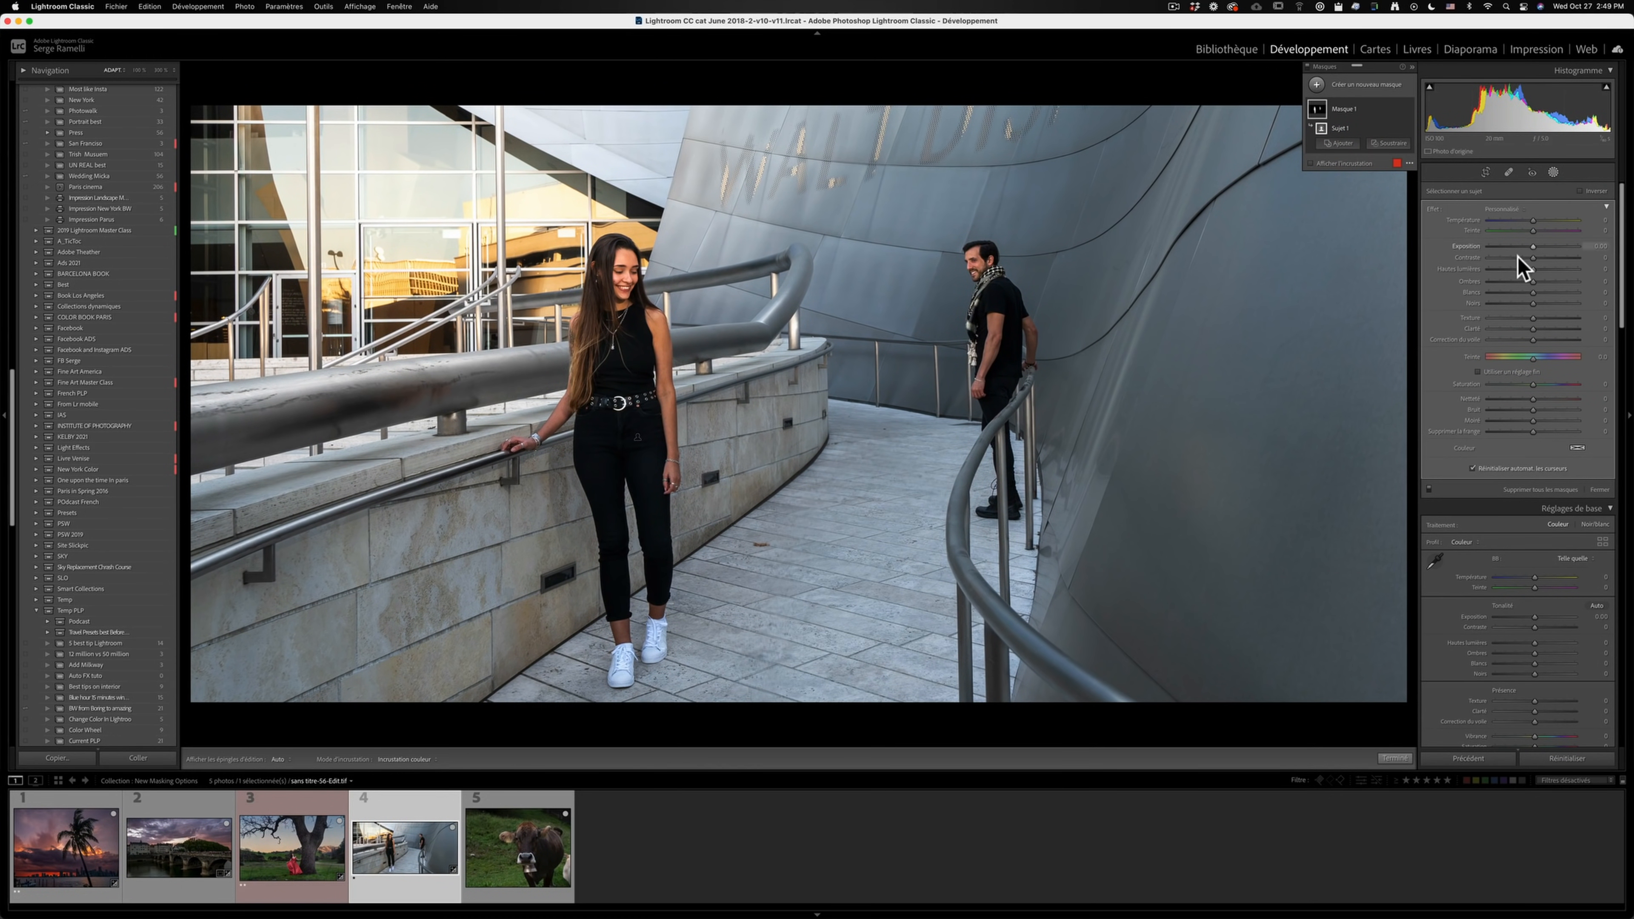
# - Invert the subject mask to affect the surroundings, darken its exposure and shift its temperature toward blue
pyautogui.moveTo(1536, 256); pyautogui.dragTo(1520, 246)
pyautogui.click(1579, 191)
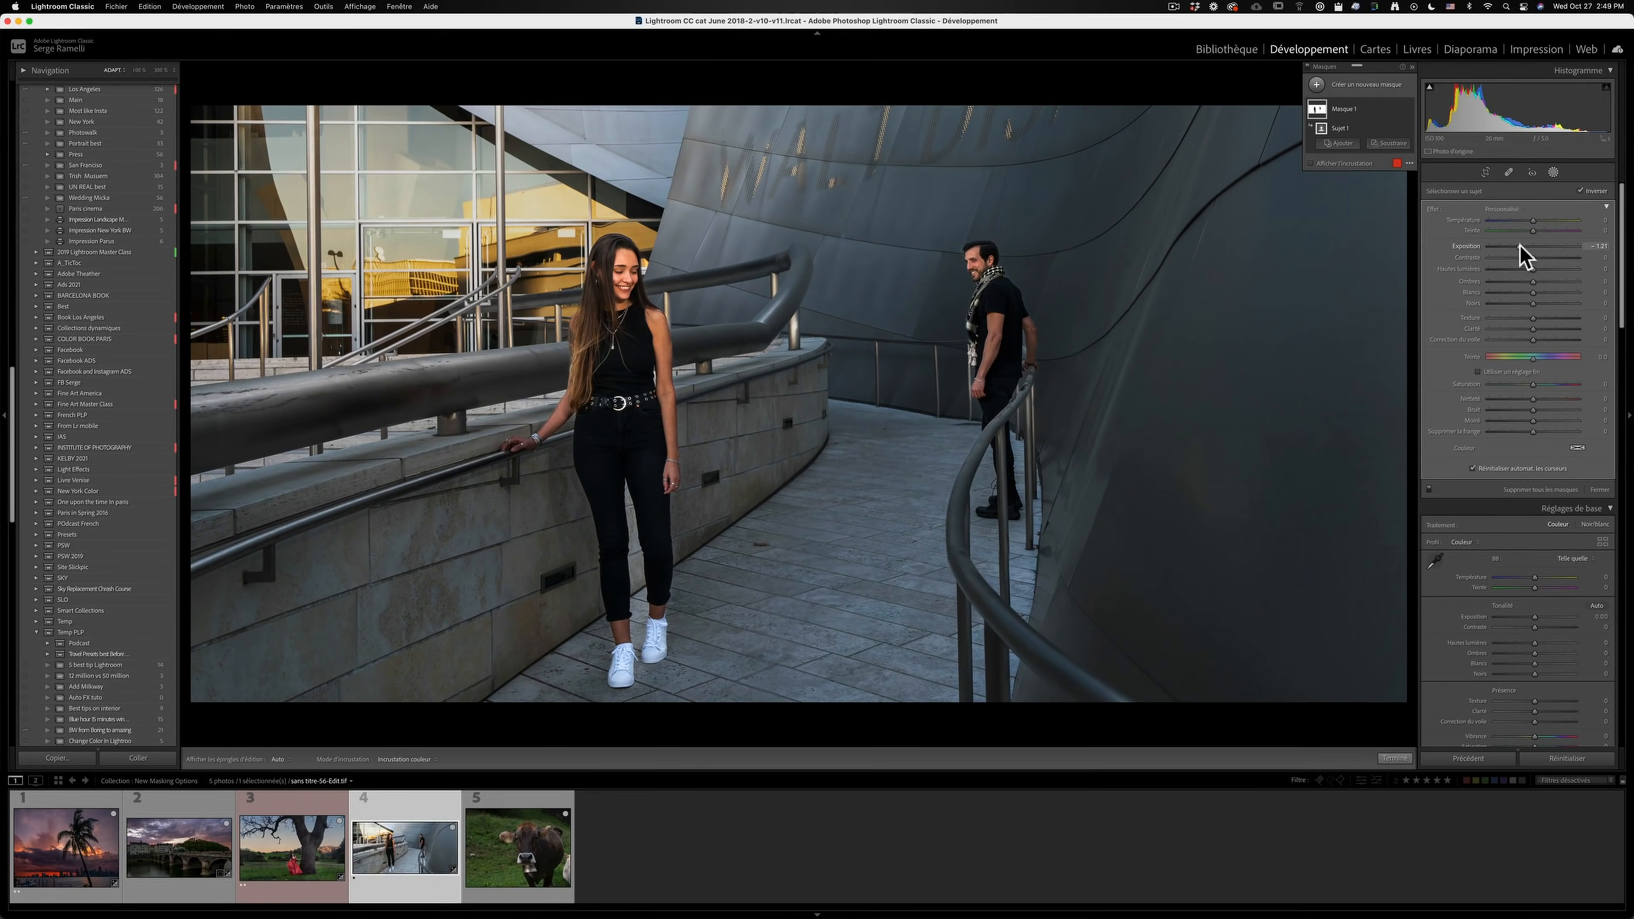
pyautogui.moveTo(1528, 221); pyautogui.dragTo(1520, 224)
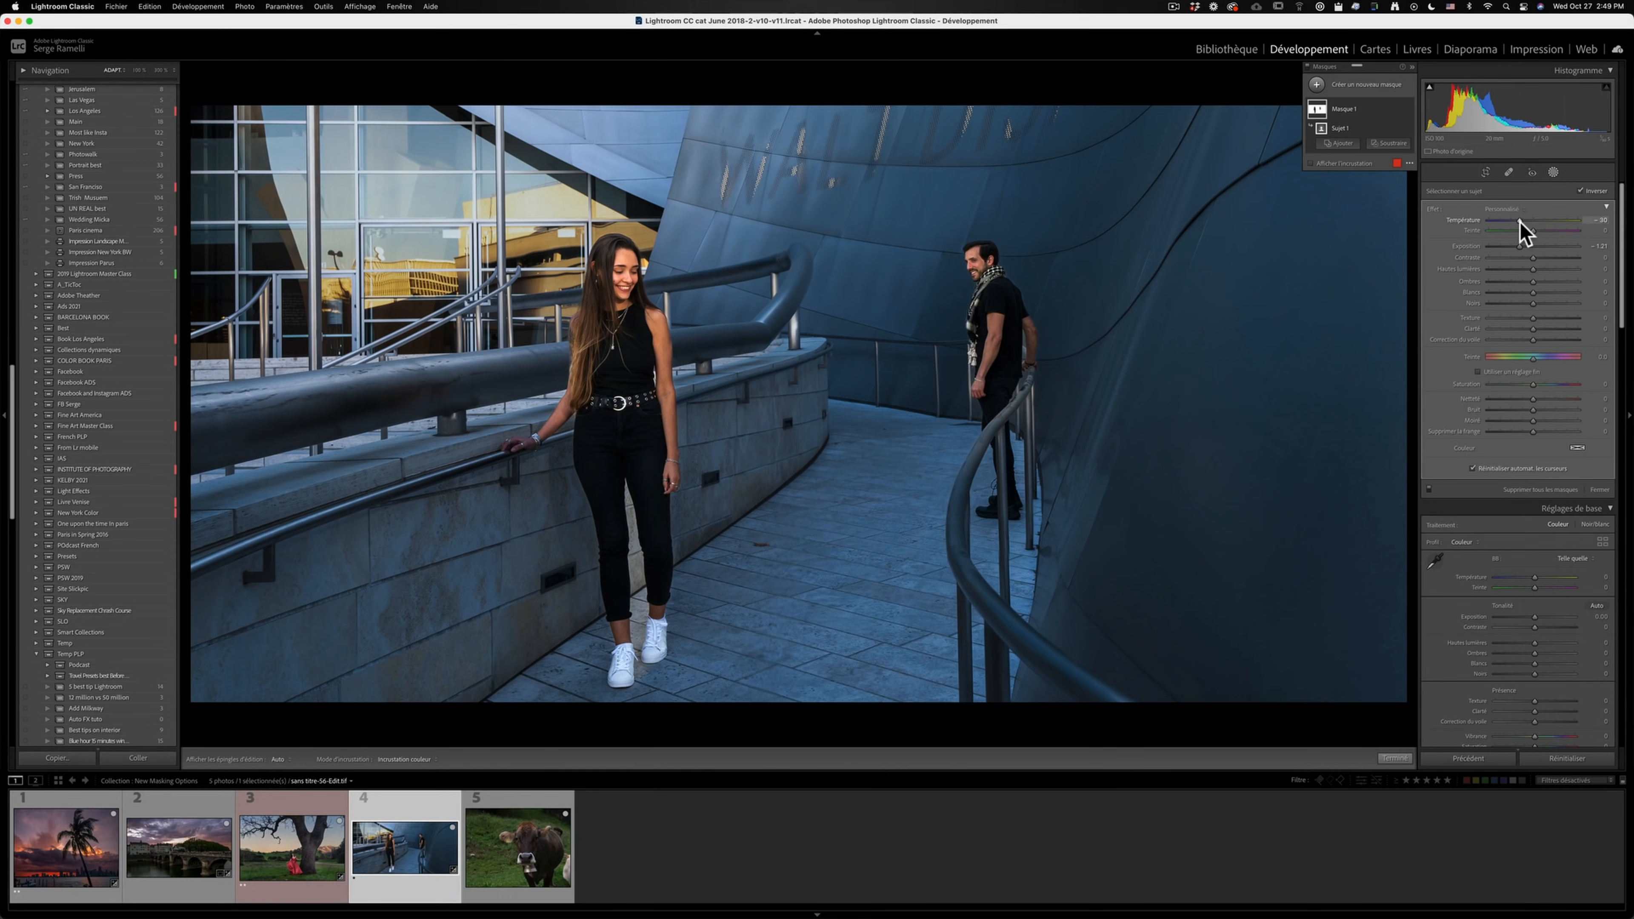
# - Open the cow photo, create a Select Subject mask on the cow and toggle the mask overlay
pyautogui.click(567, 803)
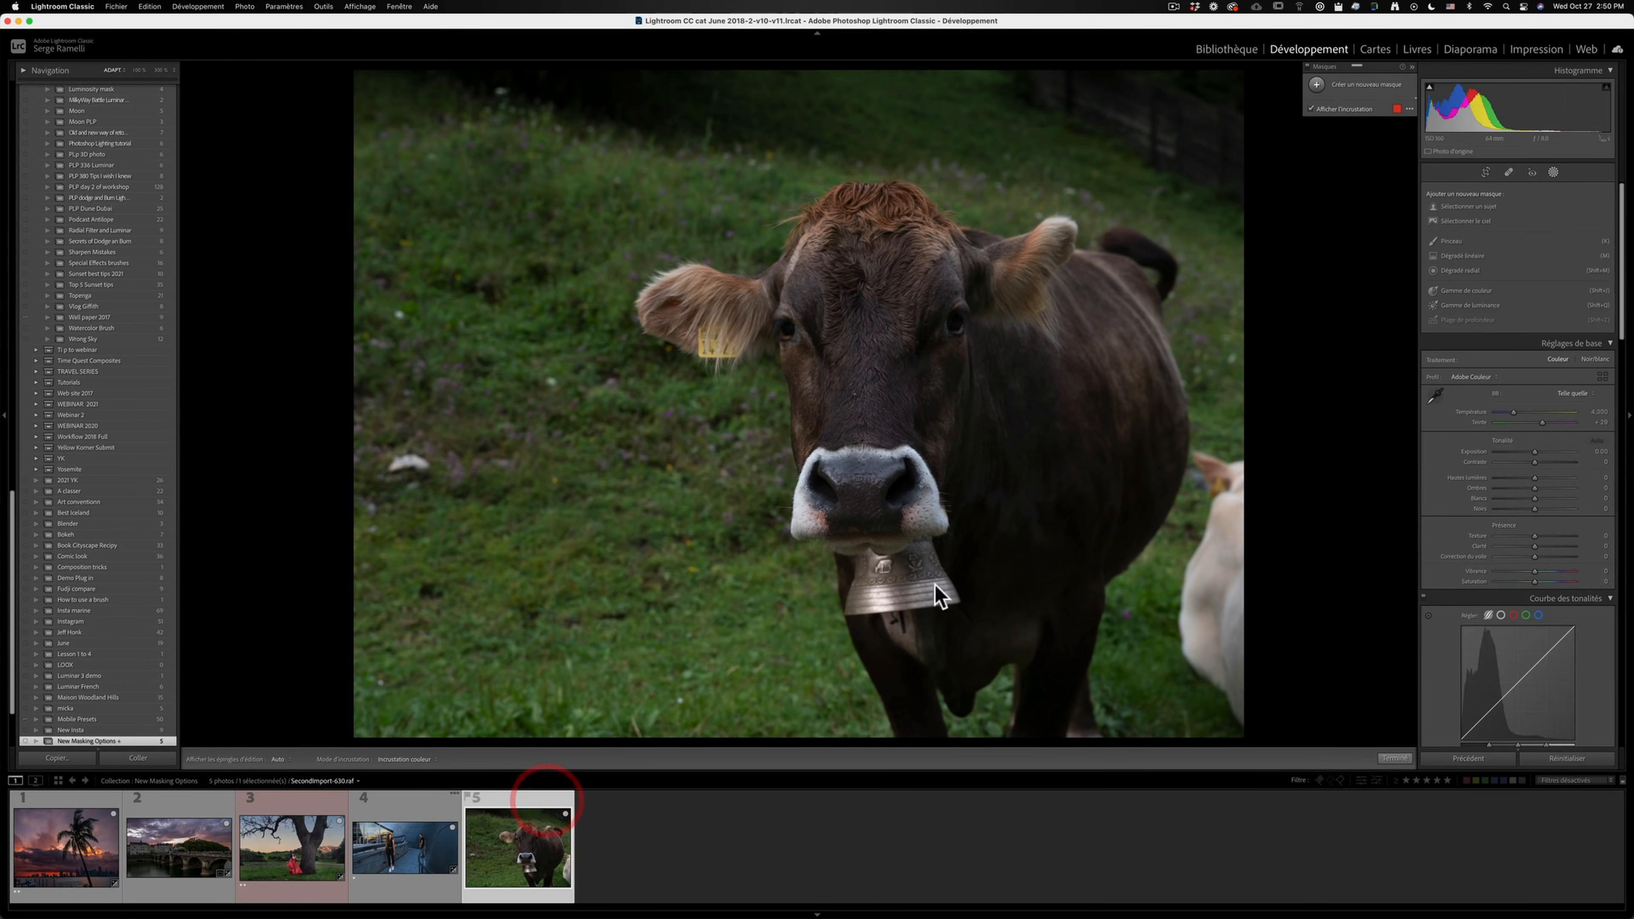
pyautogui.click(1553, 171)
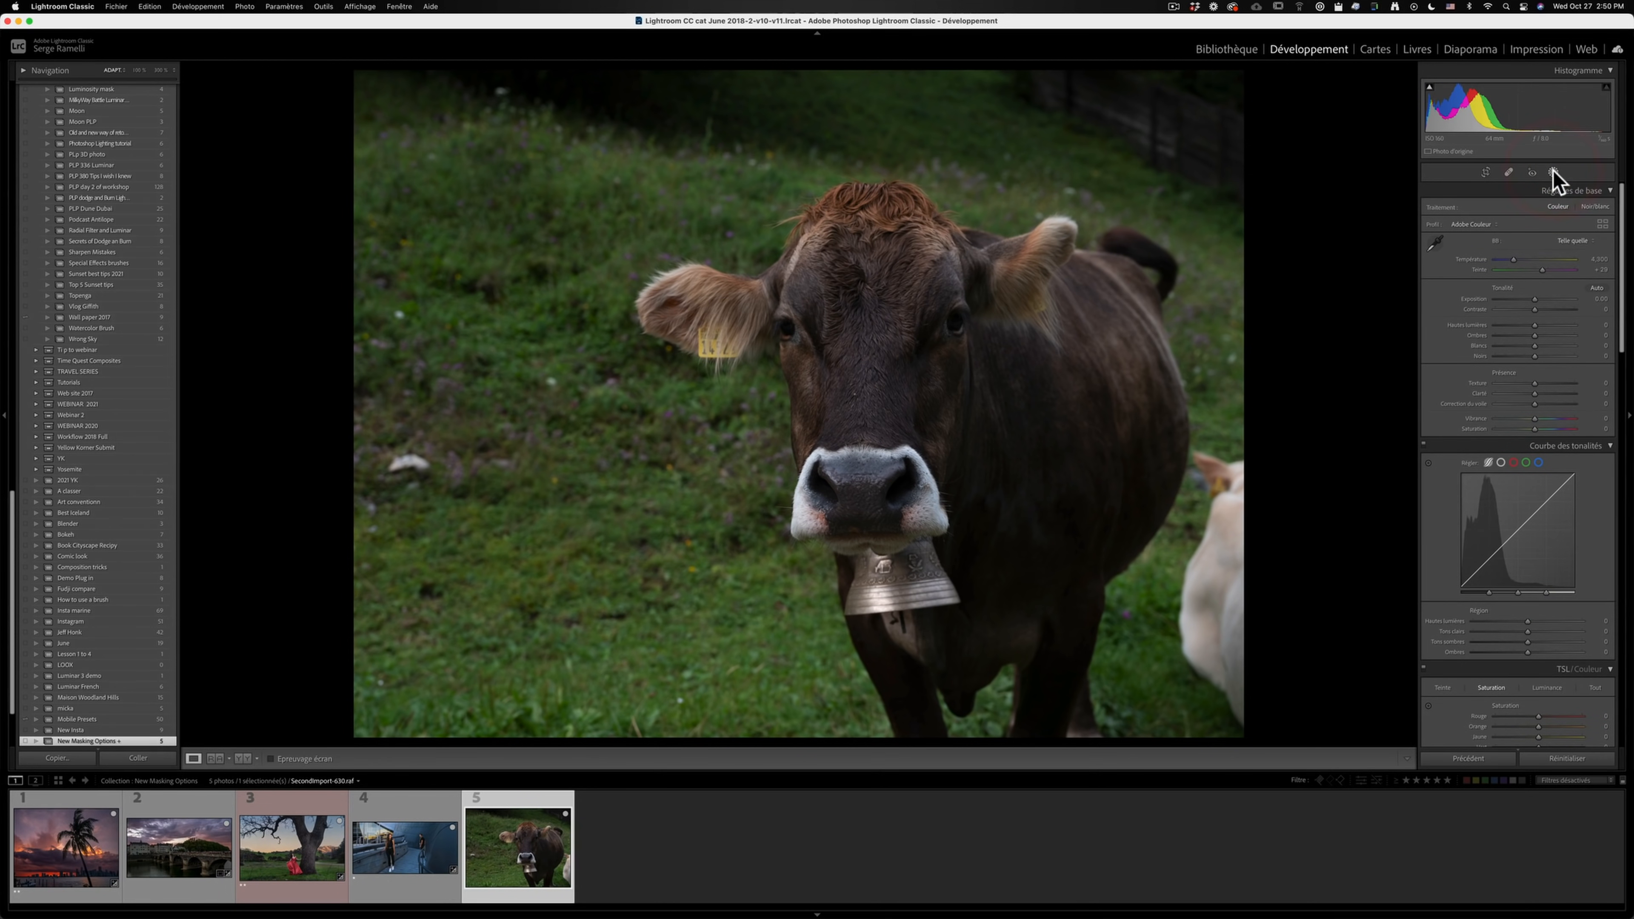
pyautogui.click(1553, 173)
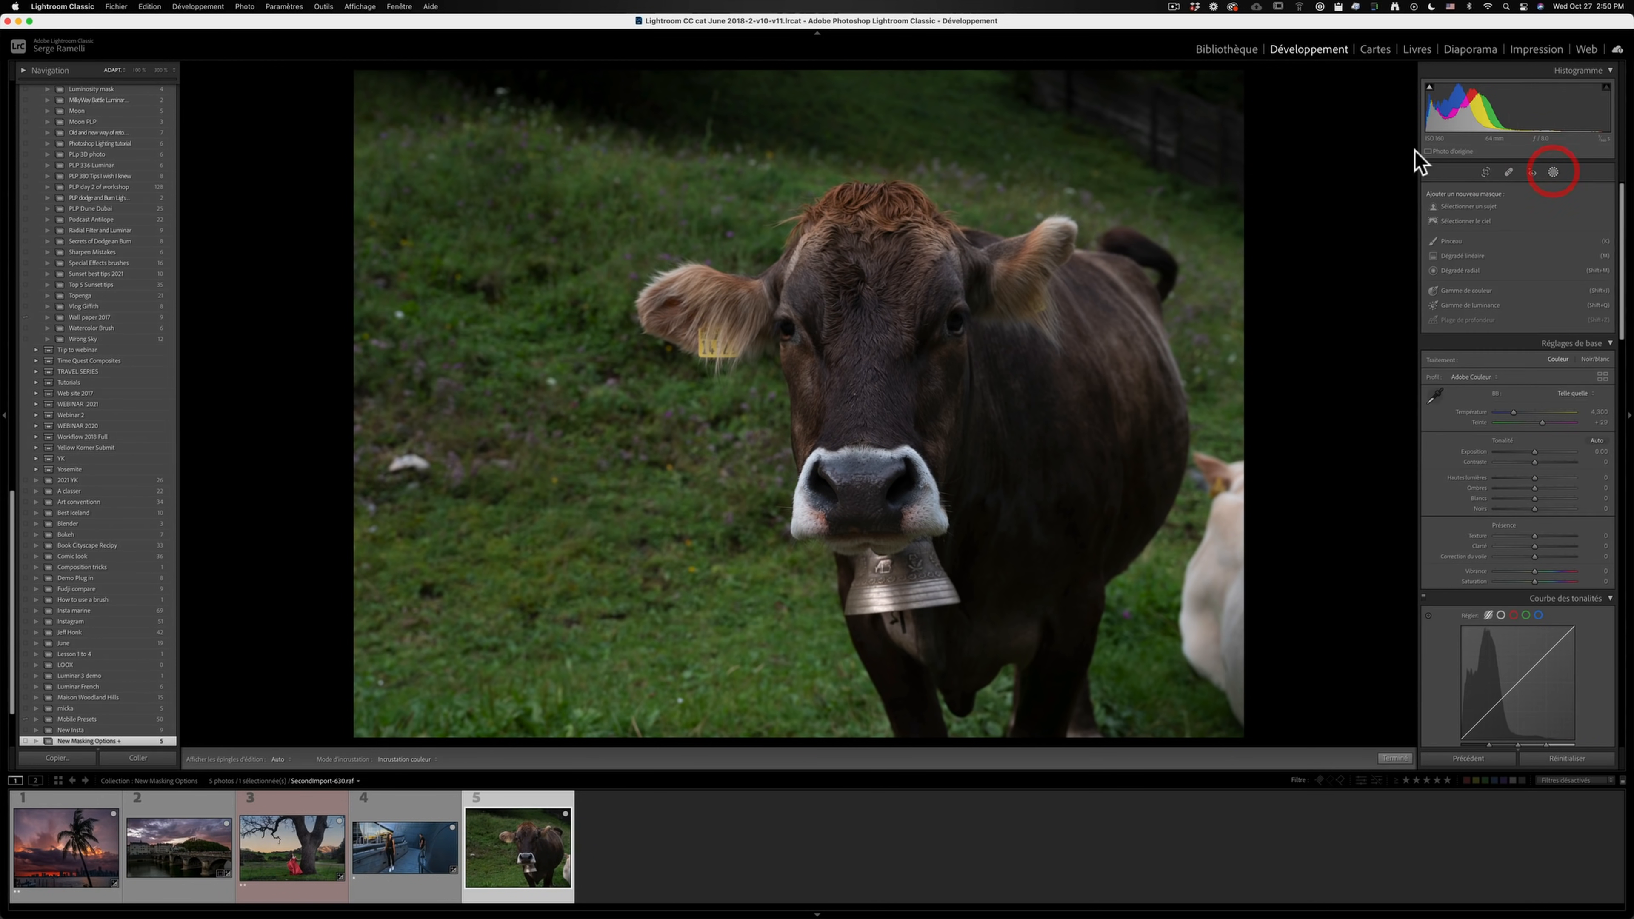
pyautogui.click(1477, 207)
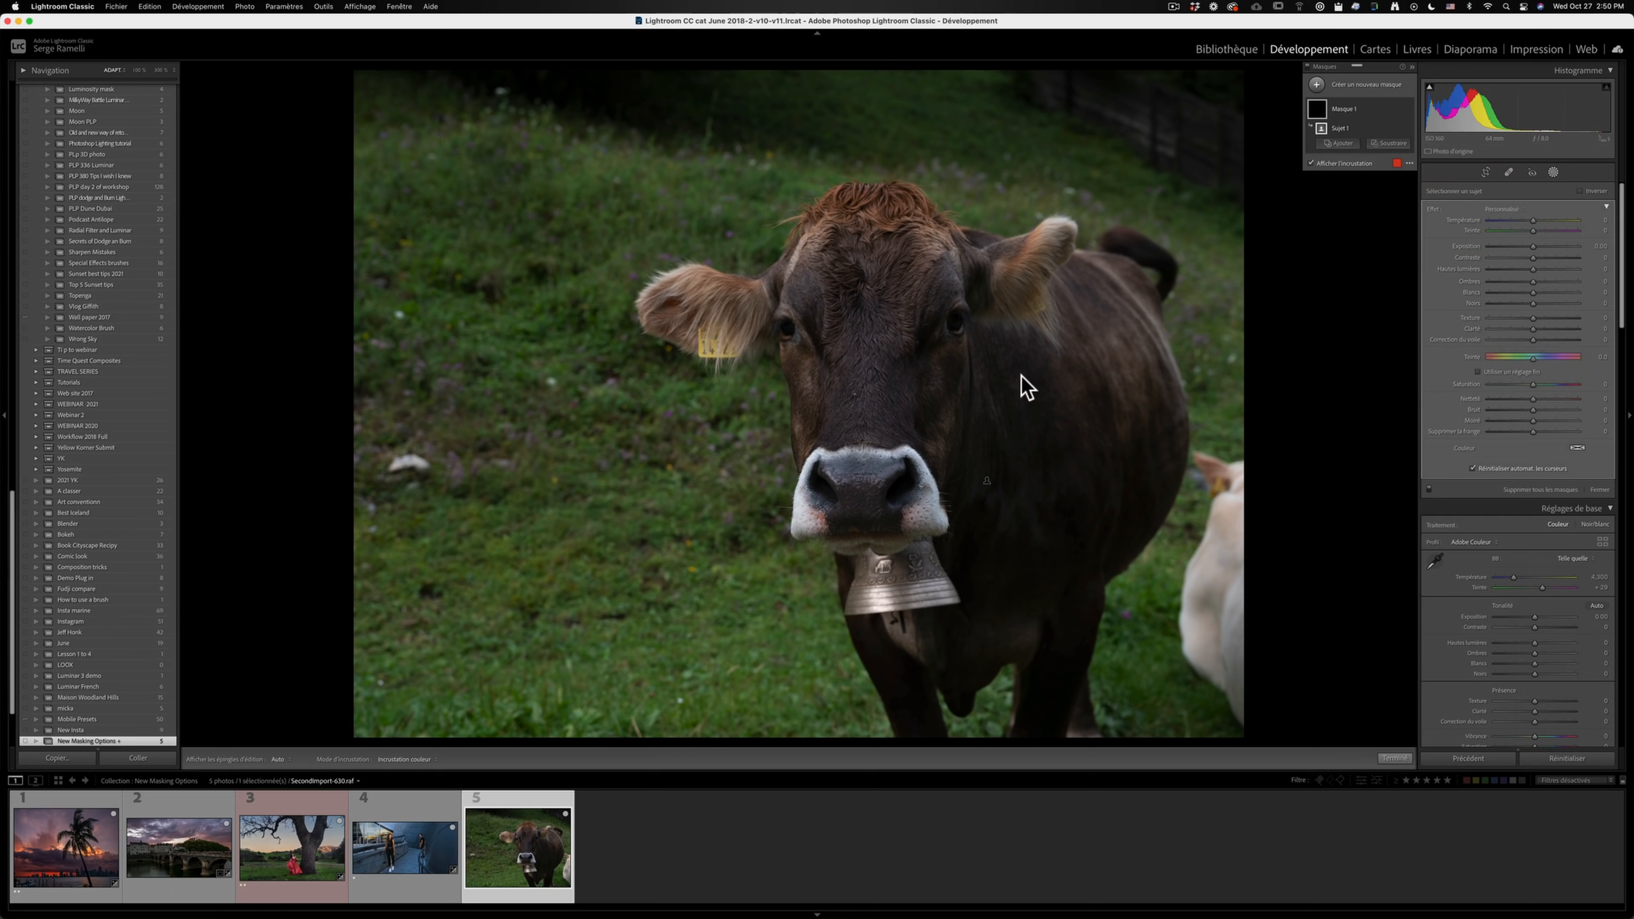
pyautogui.click(1309, 163)
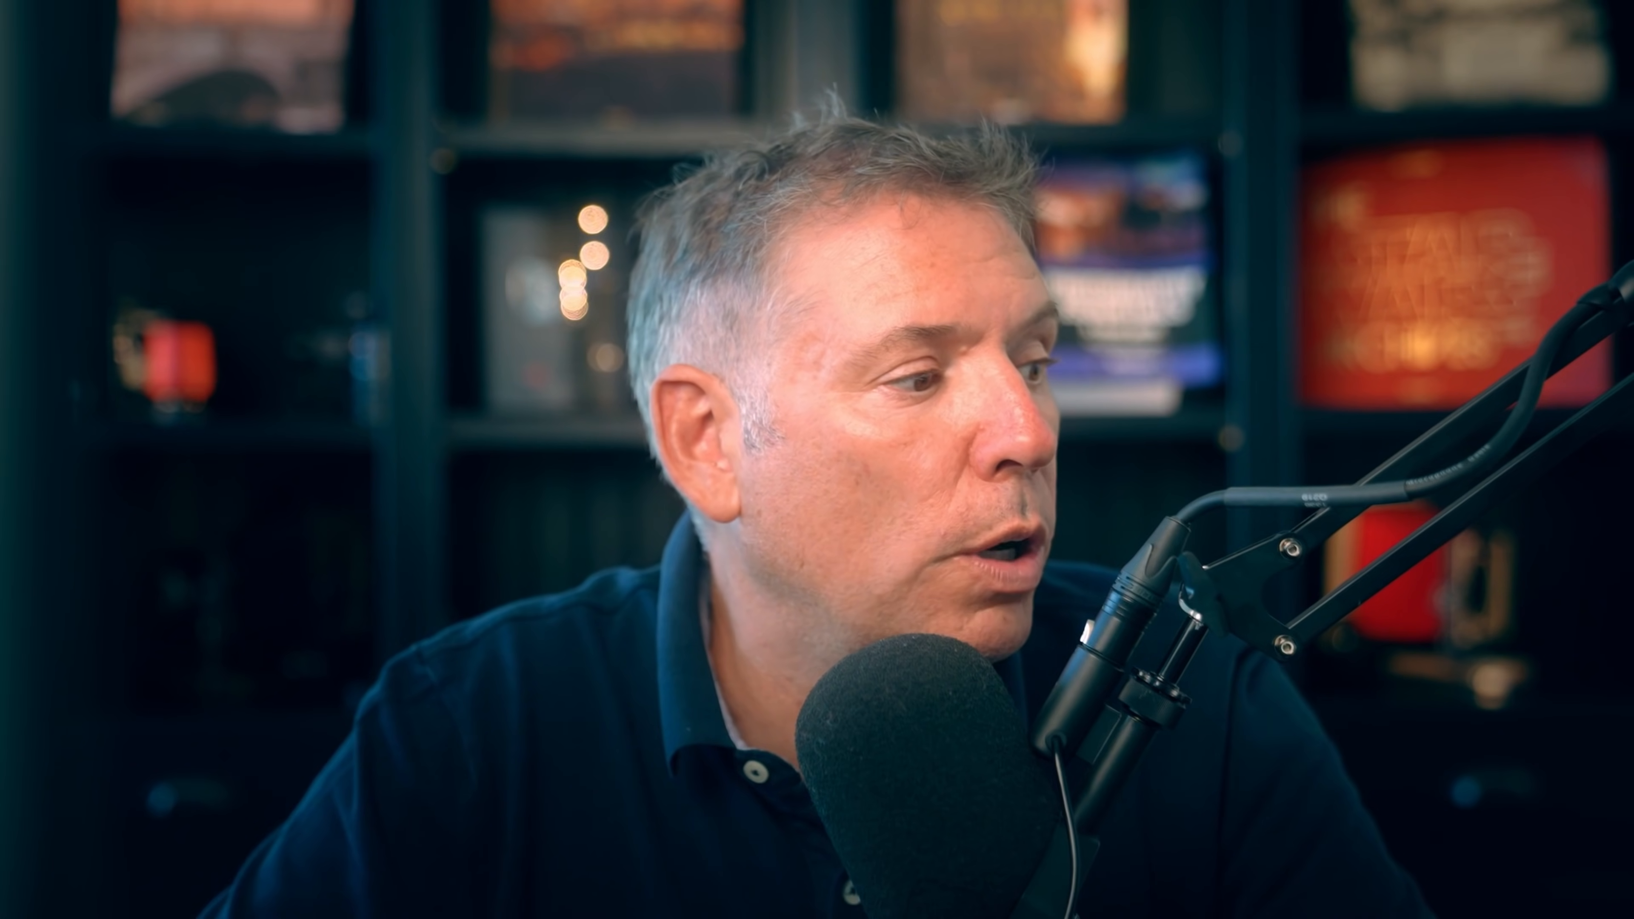
# - Open the bridge photo, add a linear gradient mask over the upper sky, darken its exposure and cool its temperature
pyautogui.click(148, 821)
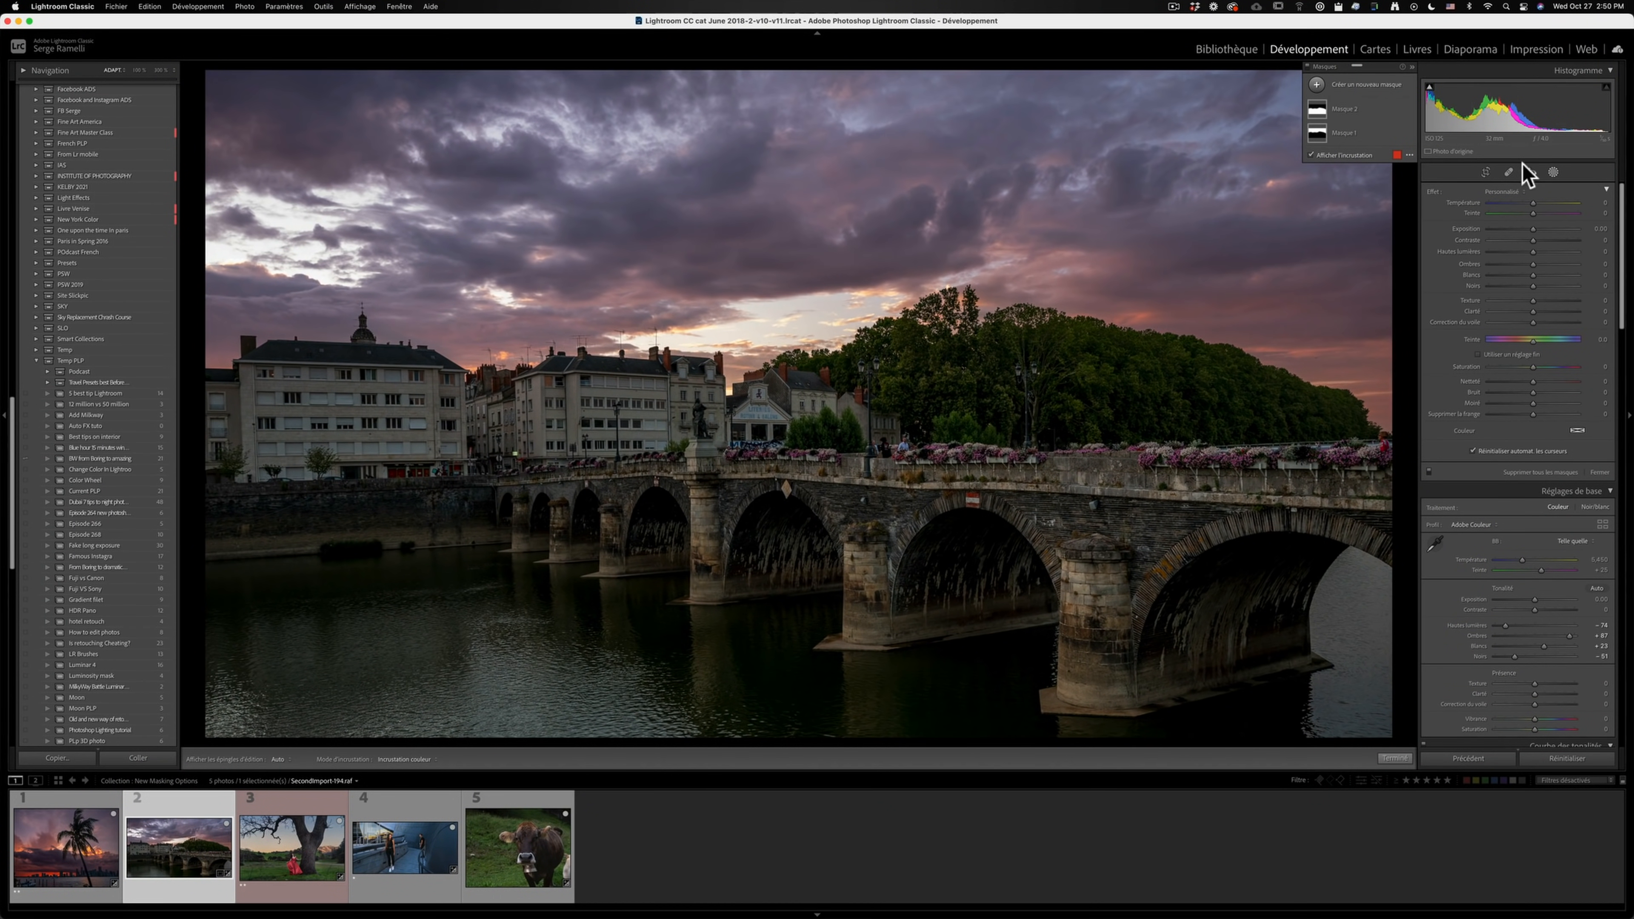
pyautogui.click(1316, 85)
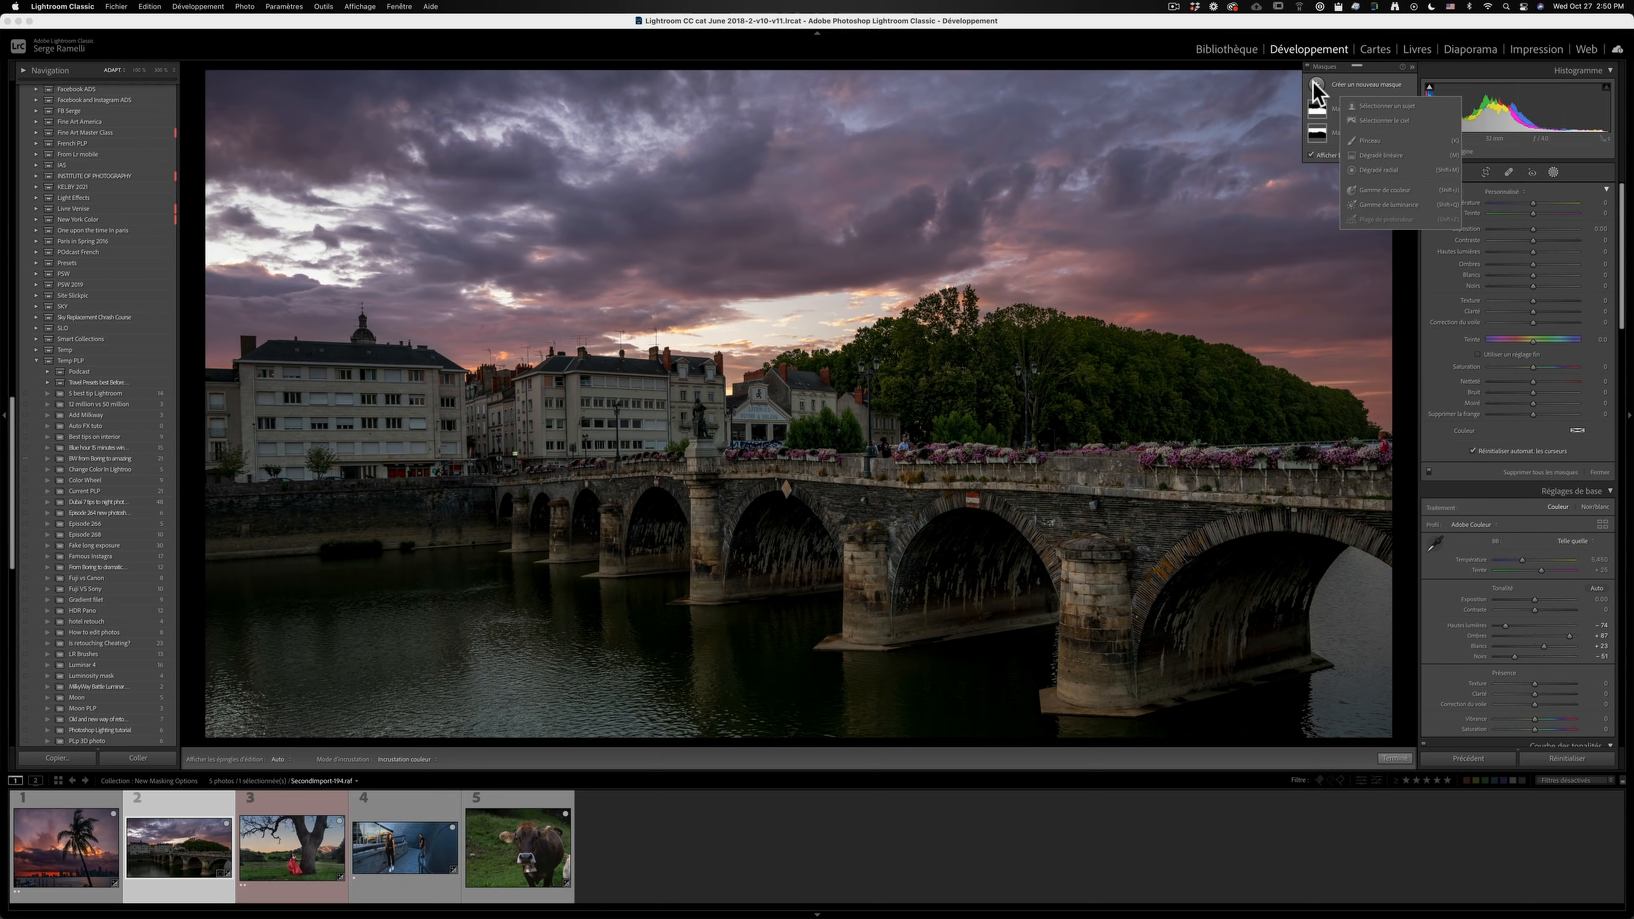
pyautogui.click(1382, 155)
pyautogui.moveTo(1047, 163); pyautogui.dragTo(1007, 336)
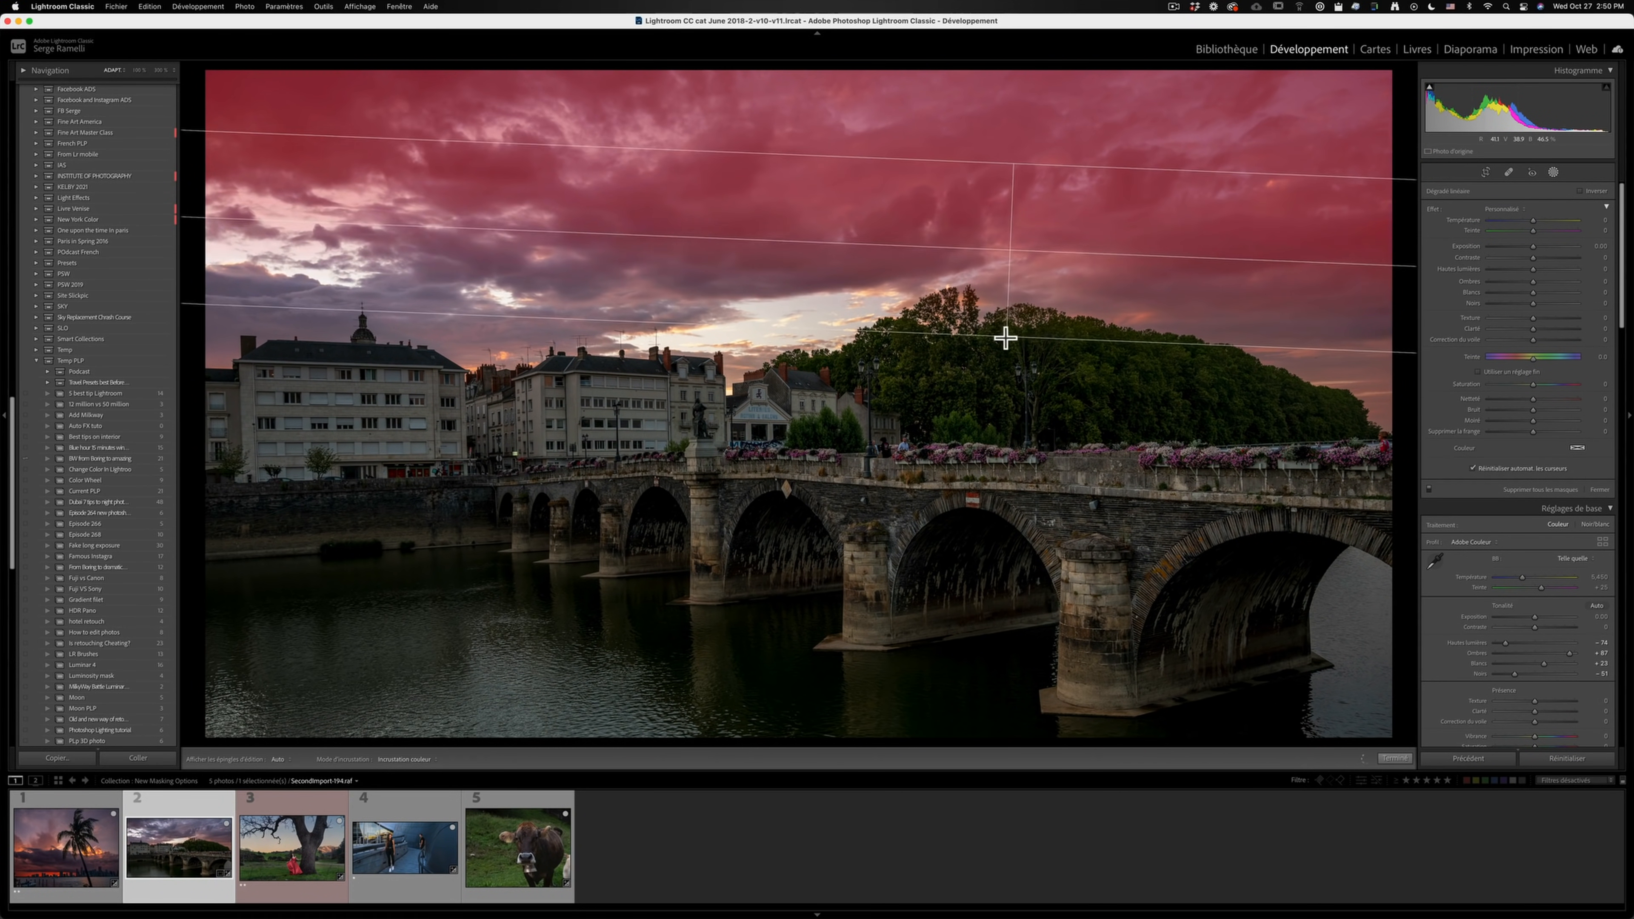
pyautogui.moveTo(1533, 246); pyautogui.dragTo(1520, 220)
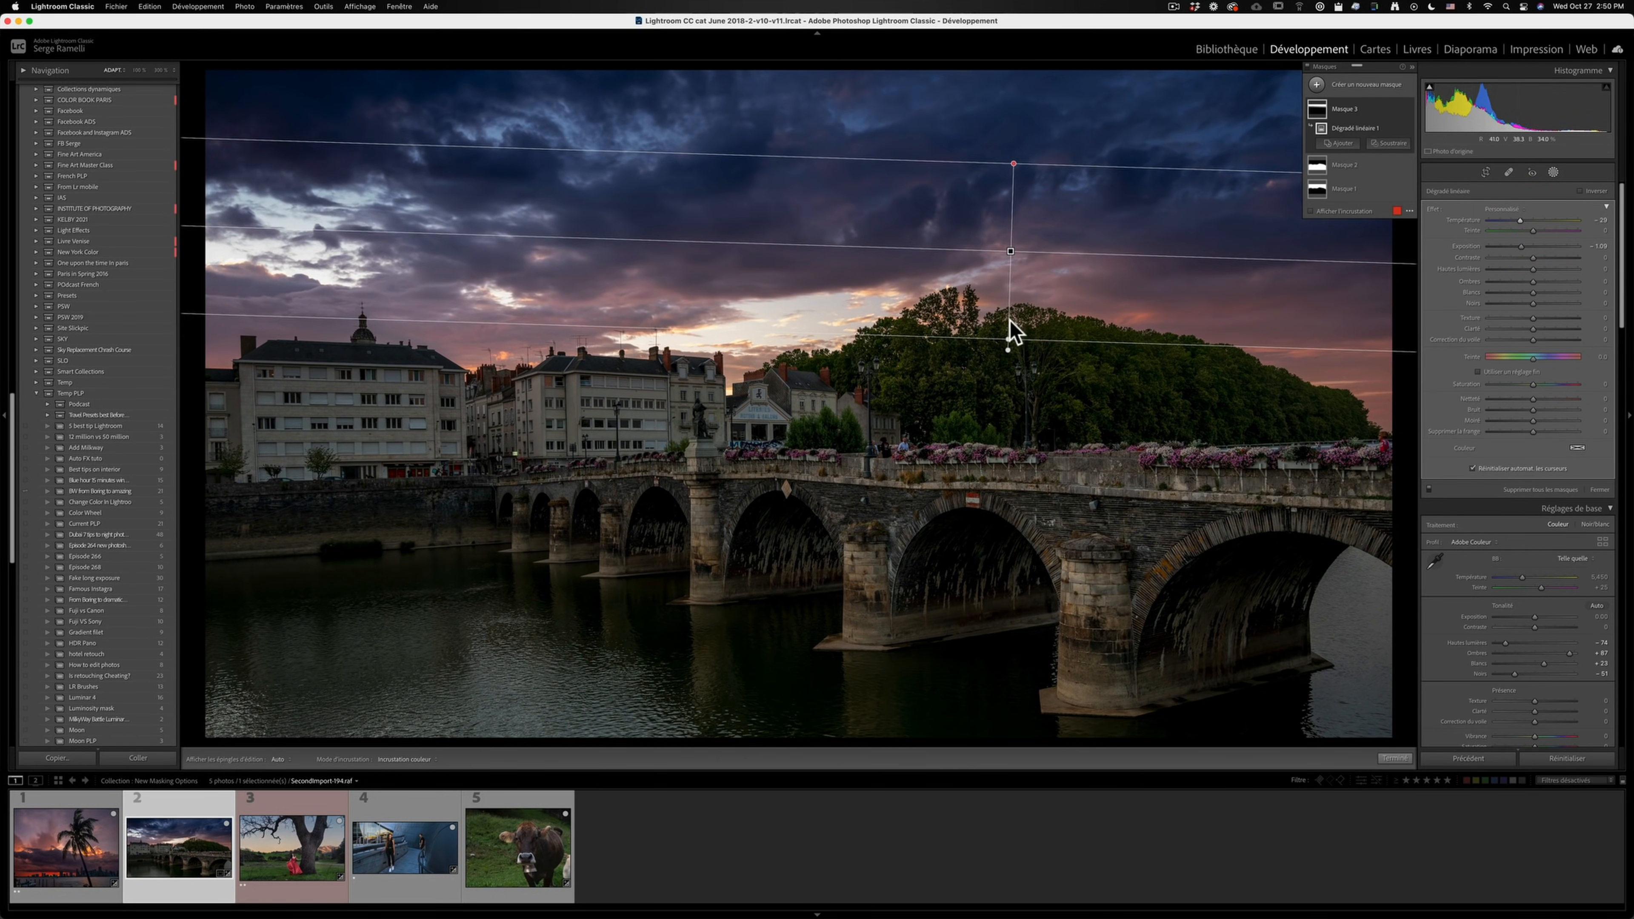
# - Adjust the linear gradient's end lines to widen its transition, and reposition it over the sky
pyautogui.moveTo(1008, 347); pyautogui.dragTo(1000, 477)
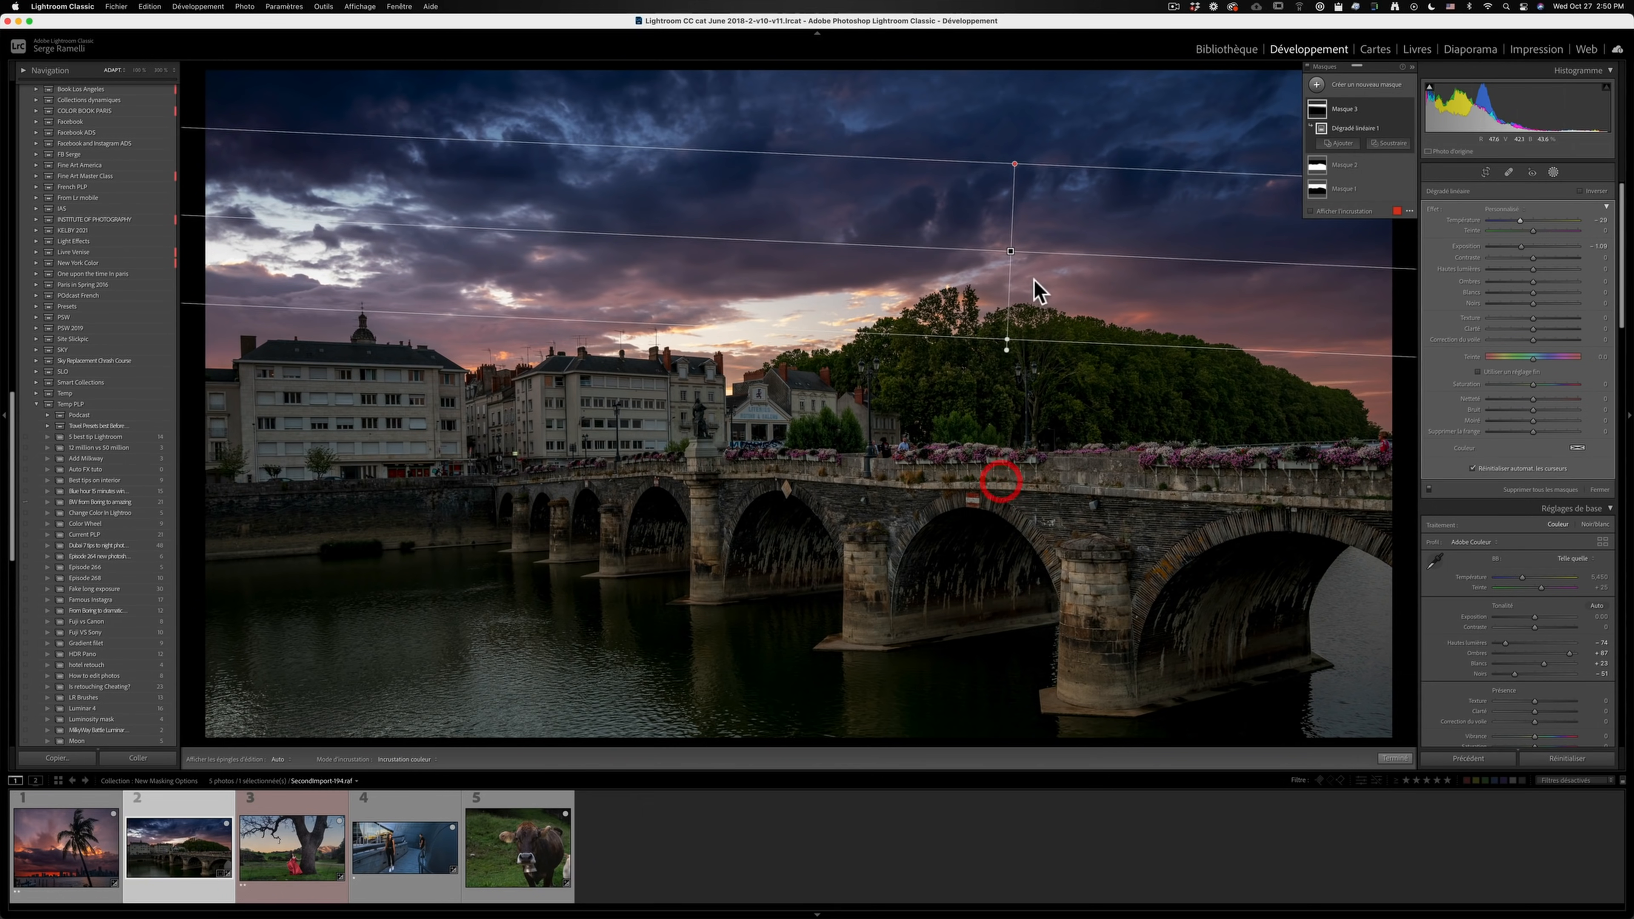
pyautogui.moveTo(1014, 160); pyautogui.dragTo(1014, 98)
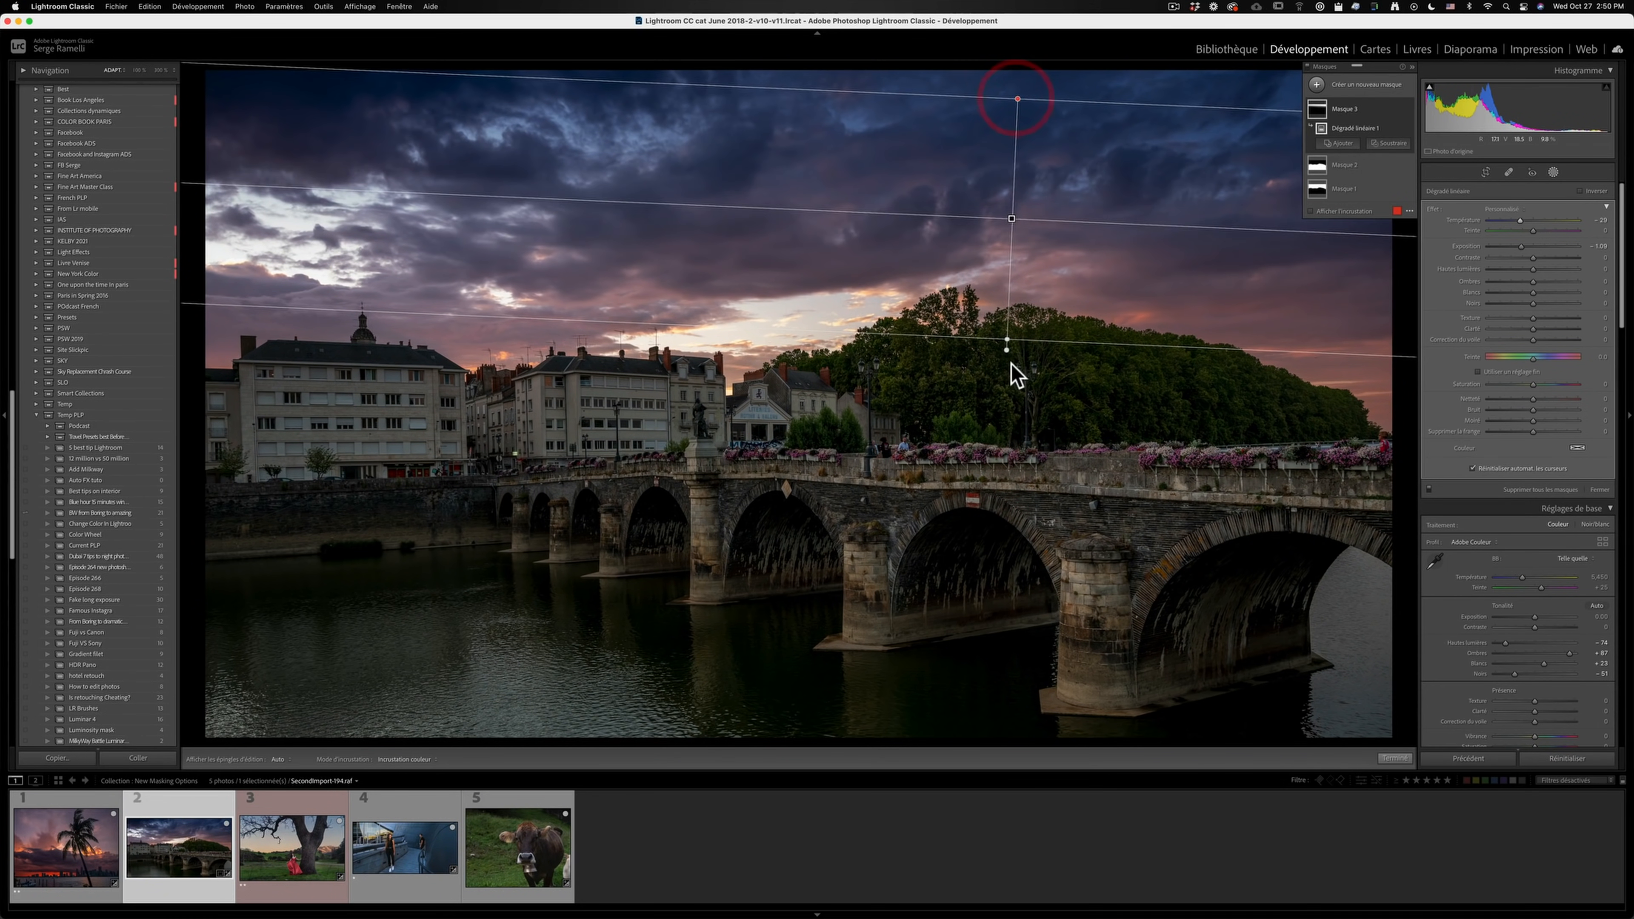
pyautogui.moveTo(1007, 339); pyautogui.dragTo(1003, 478)
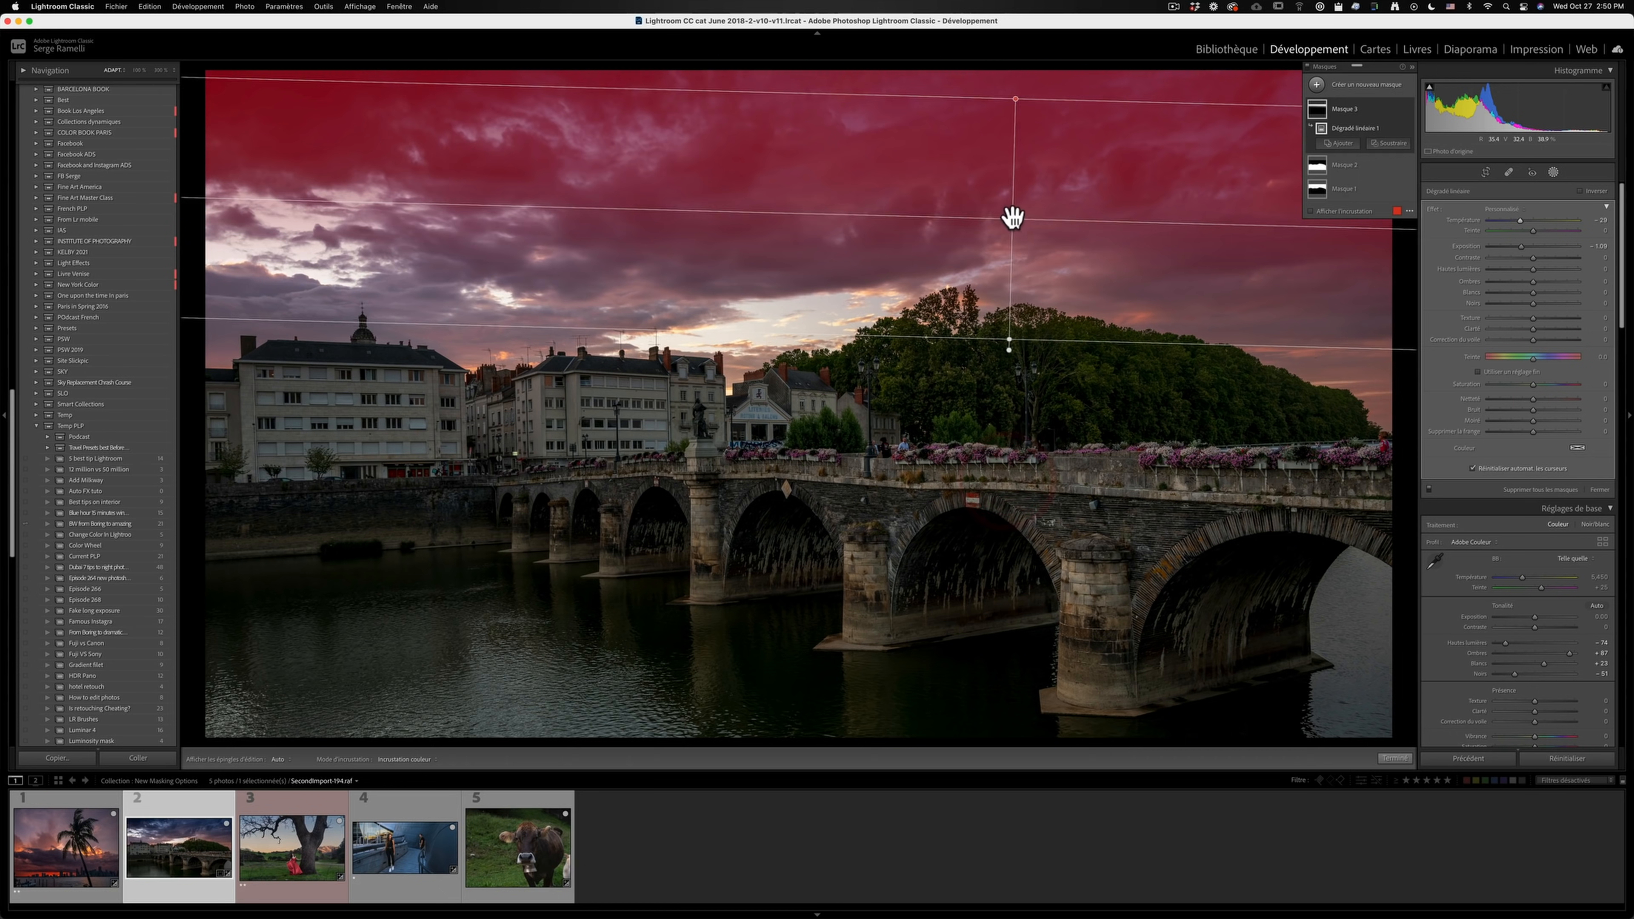
pyautogui.moveTo(1014, 219); pyautogui.dragTo(1013, 266)
pyautogui.moveTo(1029, 385); pyautogui.dragTo(1032, 555)
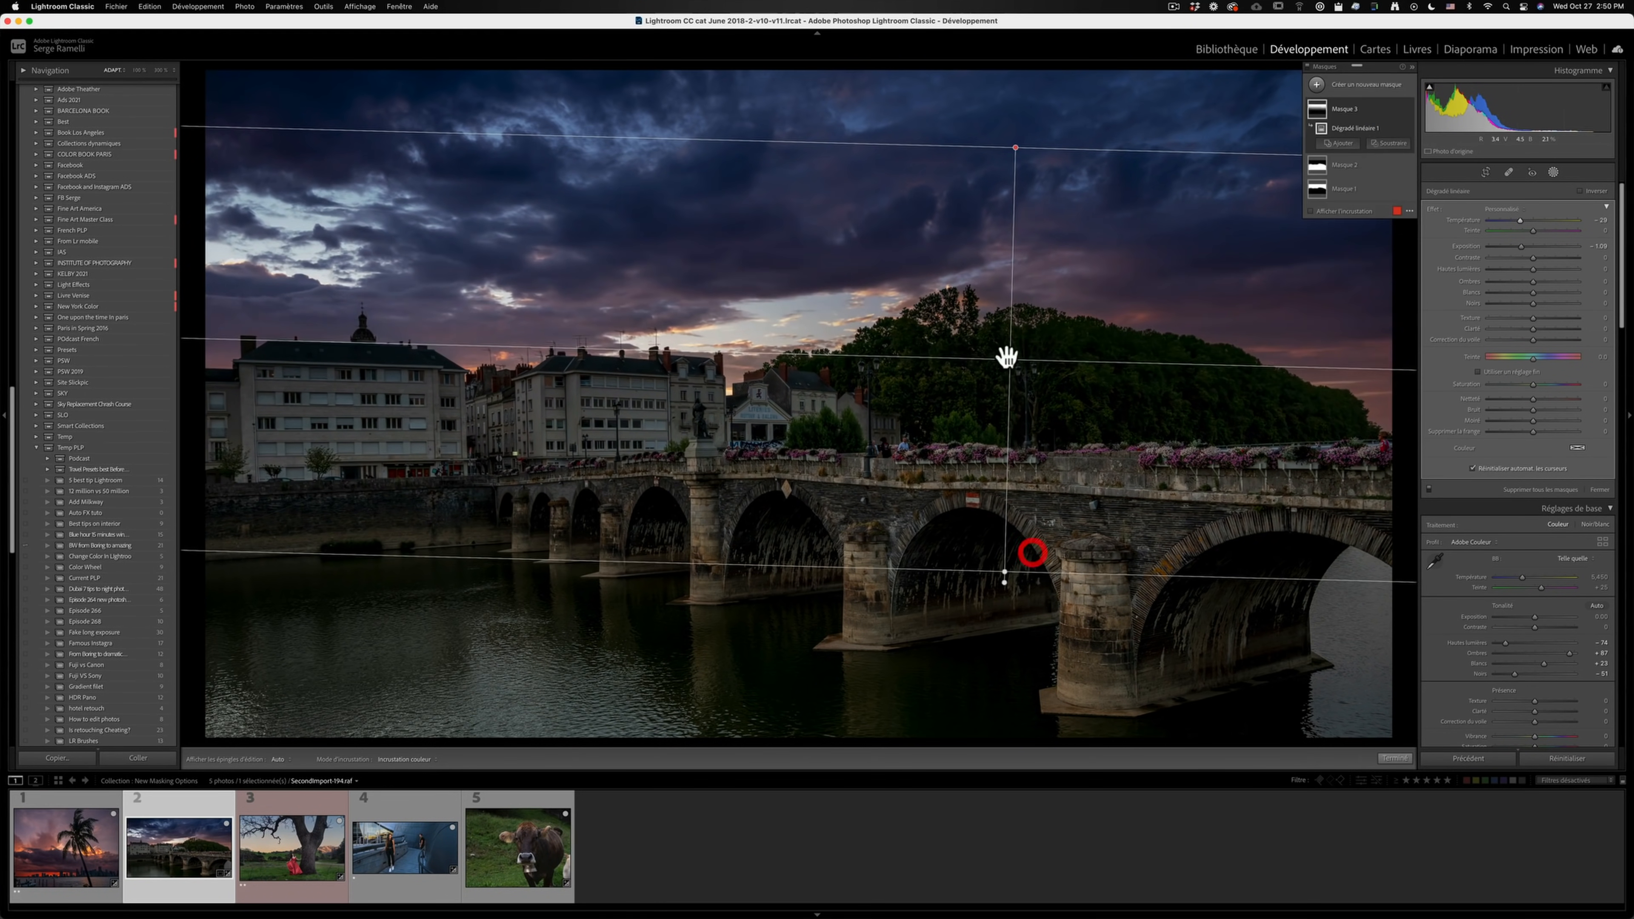
pyautogui.moveTo(1006, 357); pyautogui.dragTo(1013, 261)
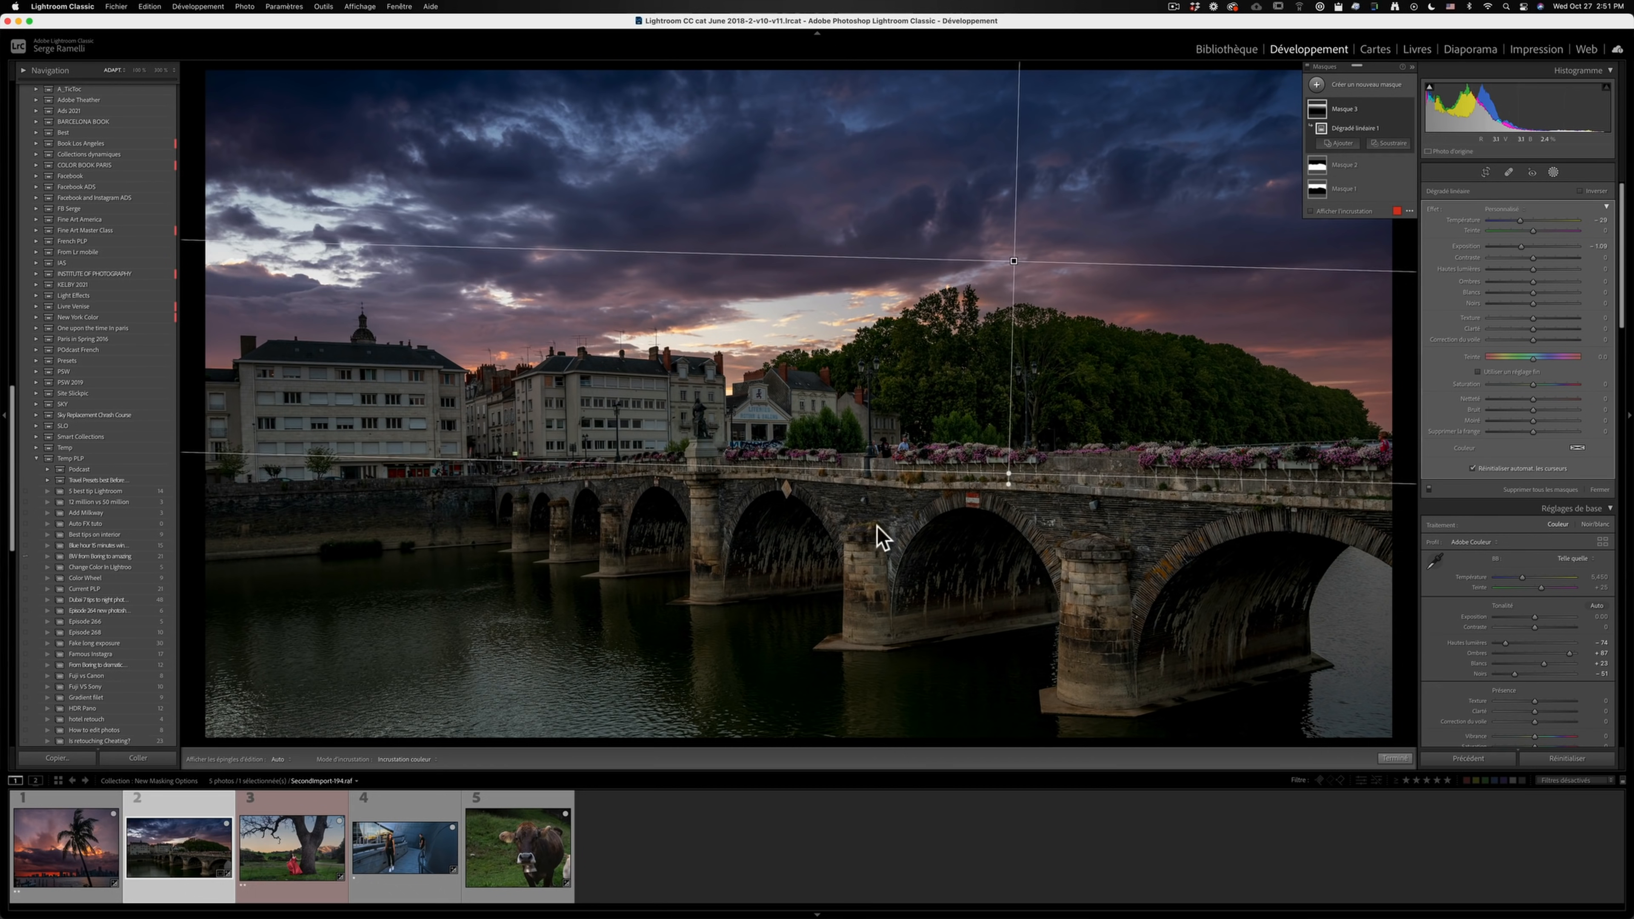
# - Add a radial gradient mask around the sunset with brighter exposure, warmer temperature and feather 100, and center it on the glow
pyautogui.click(1317, 84)
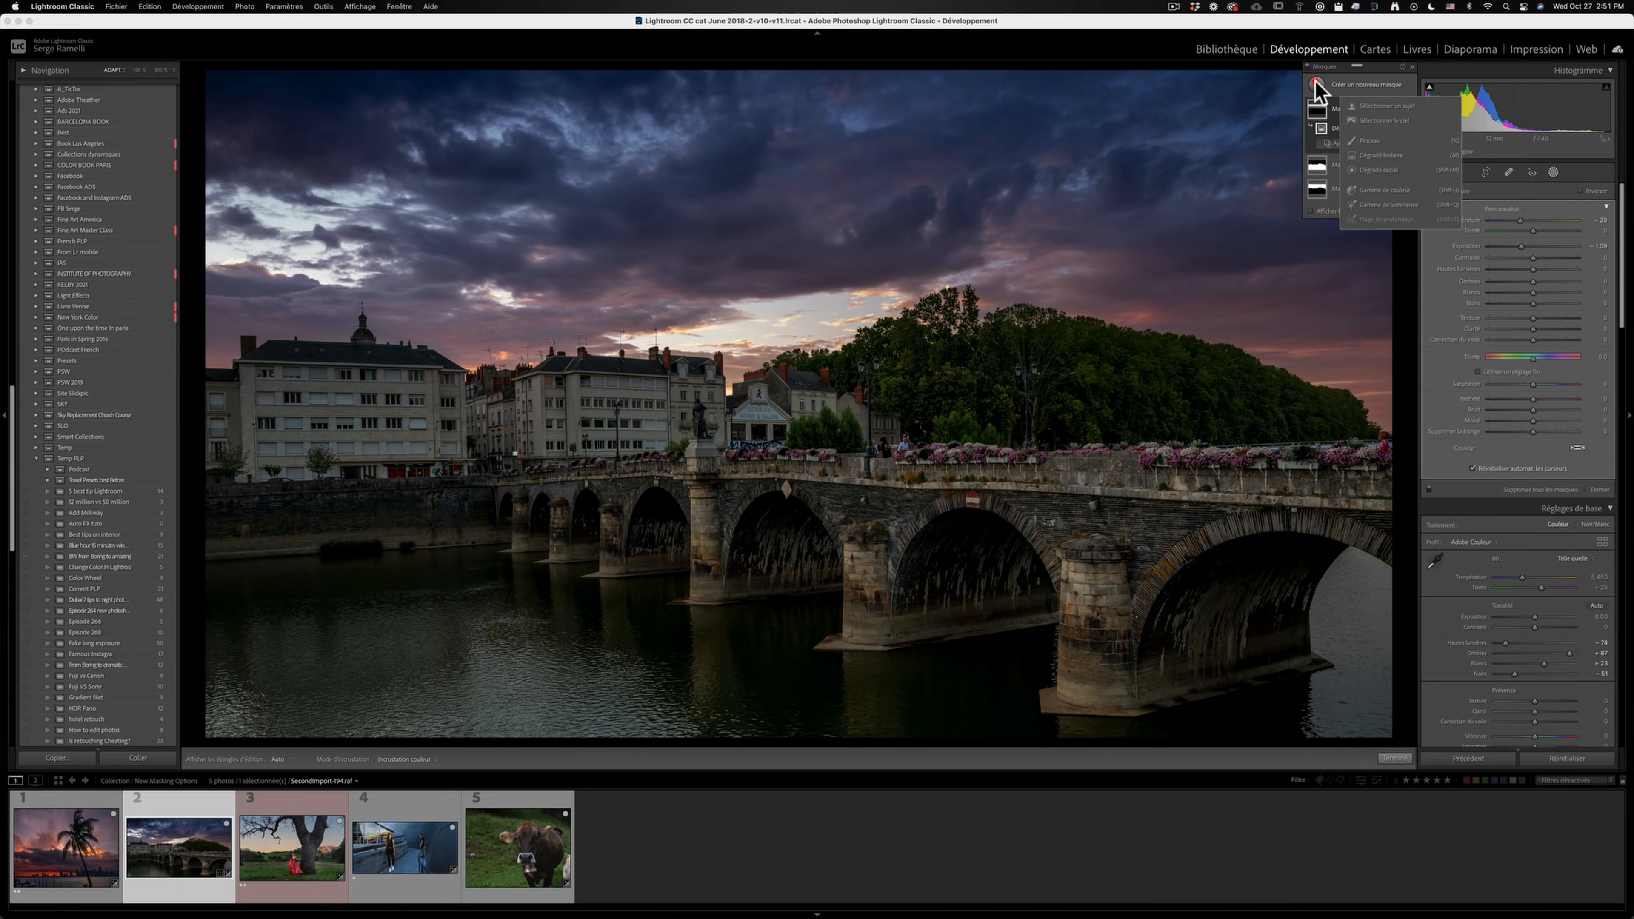
pyautogui.click(1381, 171)
pyautogui.moveTo(721, 324)
pyautogui.mouseDown()
pyautogui.moveTo(959, 387)
pyautogui.moveTo(1071, 461)
pyautogui.moveTo(627, 350)
pyautogui.moveTo(758, 365)
pyautogui.moveTo(695, 315)
pyautogui.mouseUp()
pyautogui.moveTo(1533, 263)
pyautogui.mouseDown()
pyautogui.moveTo(1583, 240)
pyautogui.moveTo(1557, 246)
pyautogui.mouseUp()
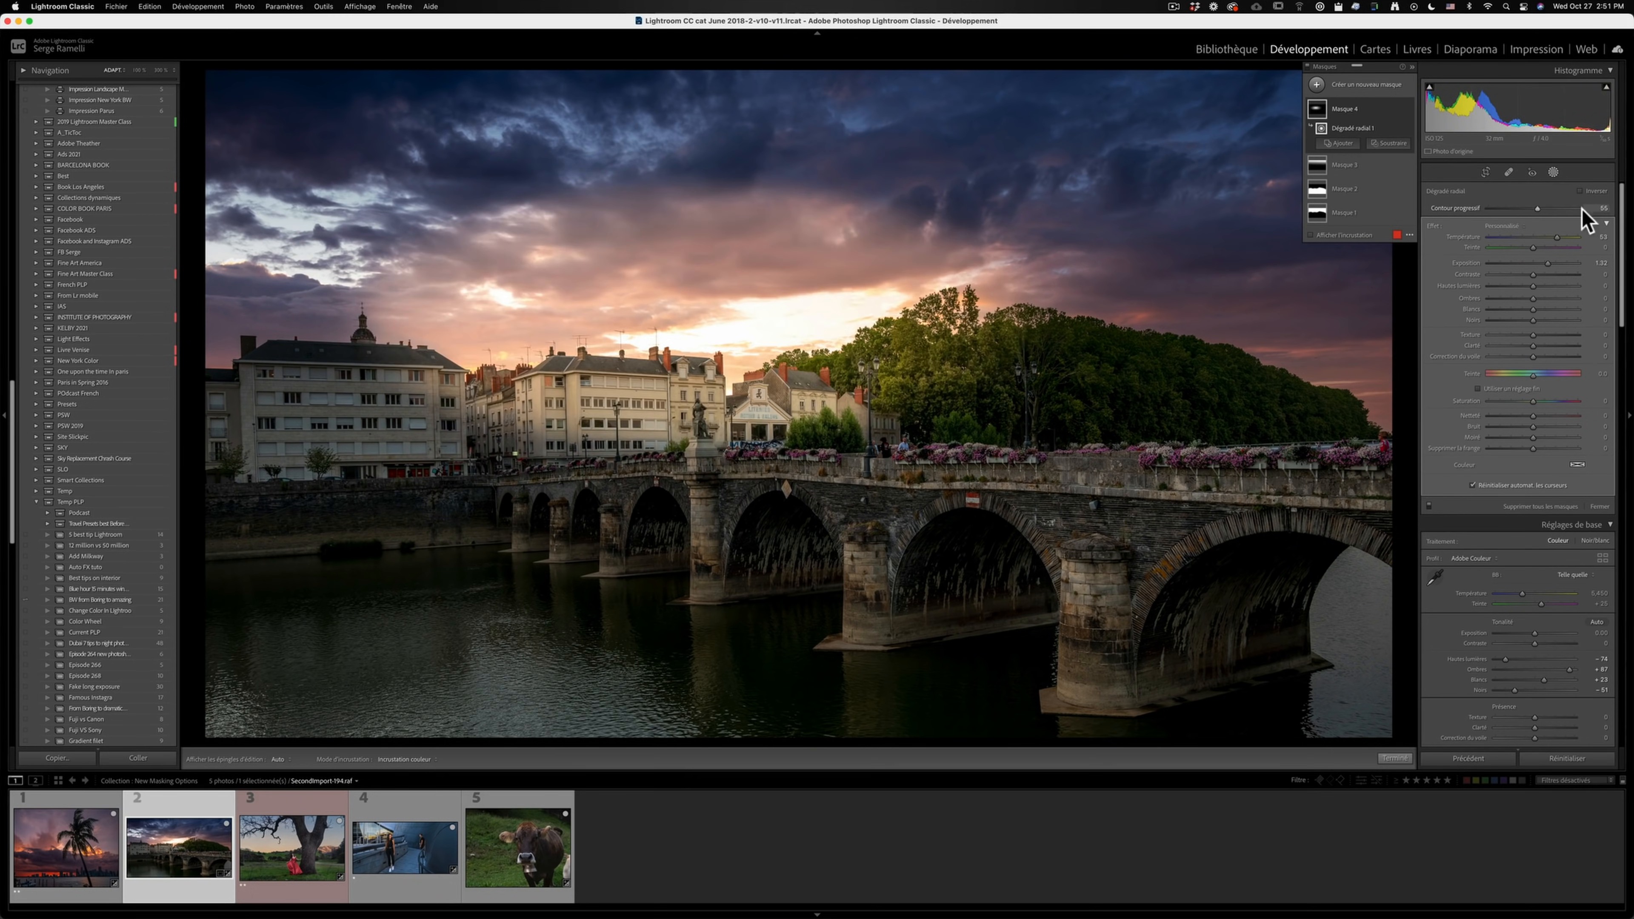
pyautogui.moveTo(703, 314); pyautogui.dragTo(765, 315)
# - Duplicate the radial gradient mask, move the copy onto the river, lower its exposure and reset its temperature to neutral
pyautogui.rightClick(764, 317)
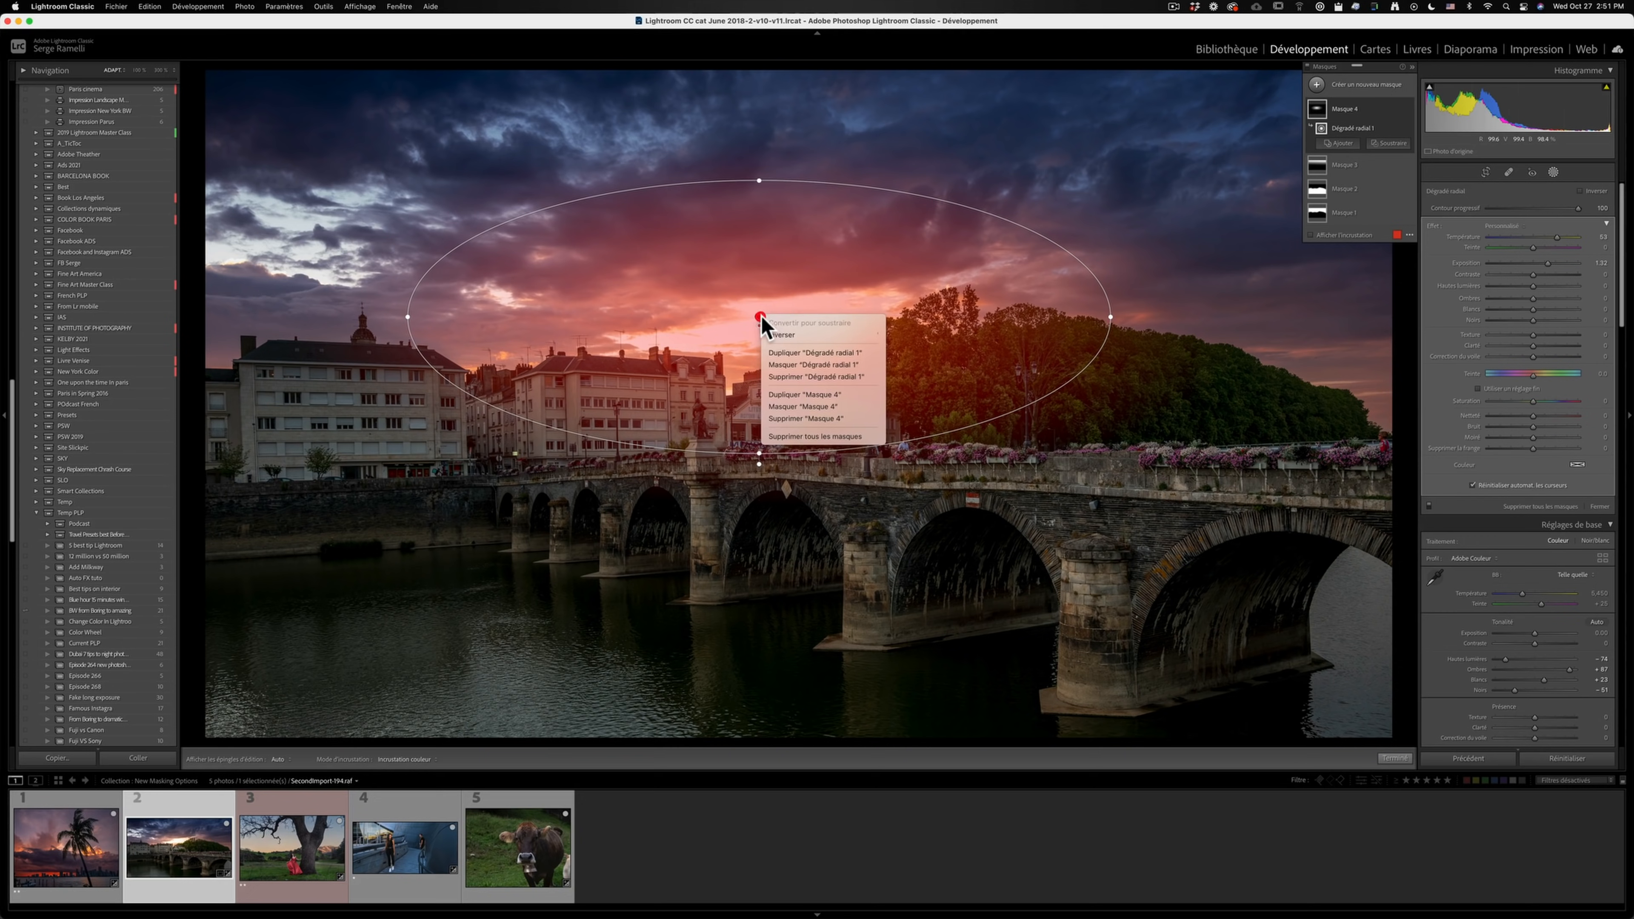
pyautogui.click(811, 394)
pyautogui.moveTo(758, 316); pyautogui.dragTo(565, 610)
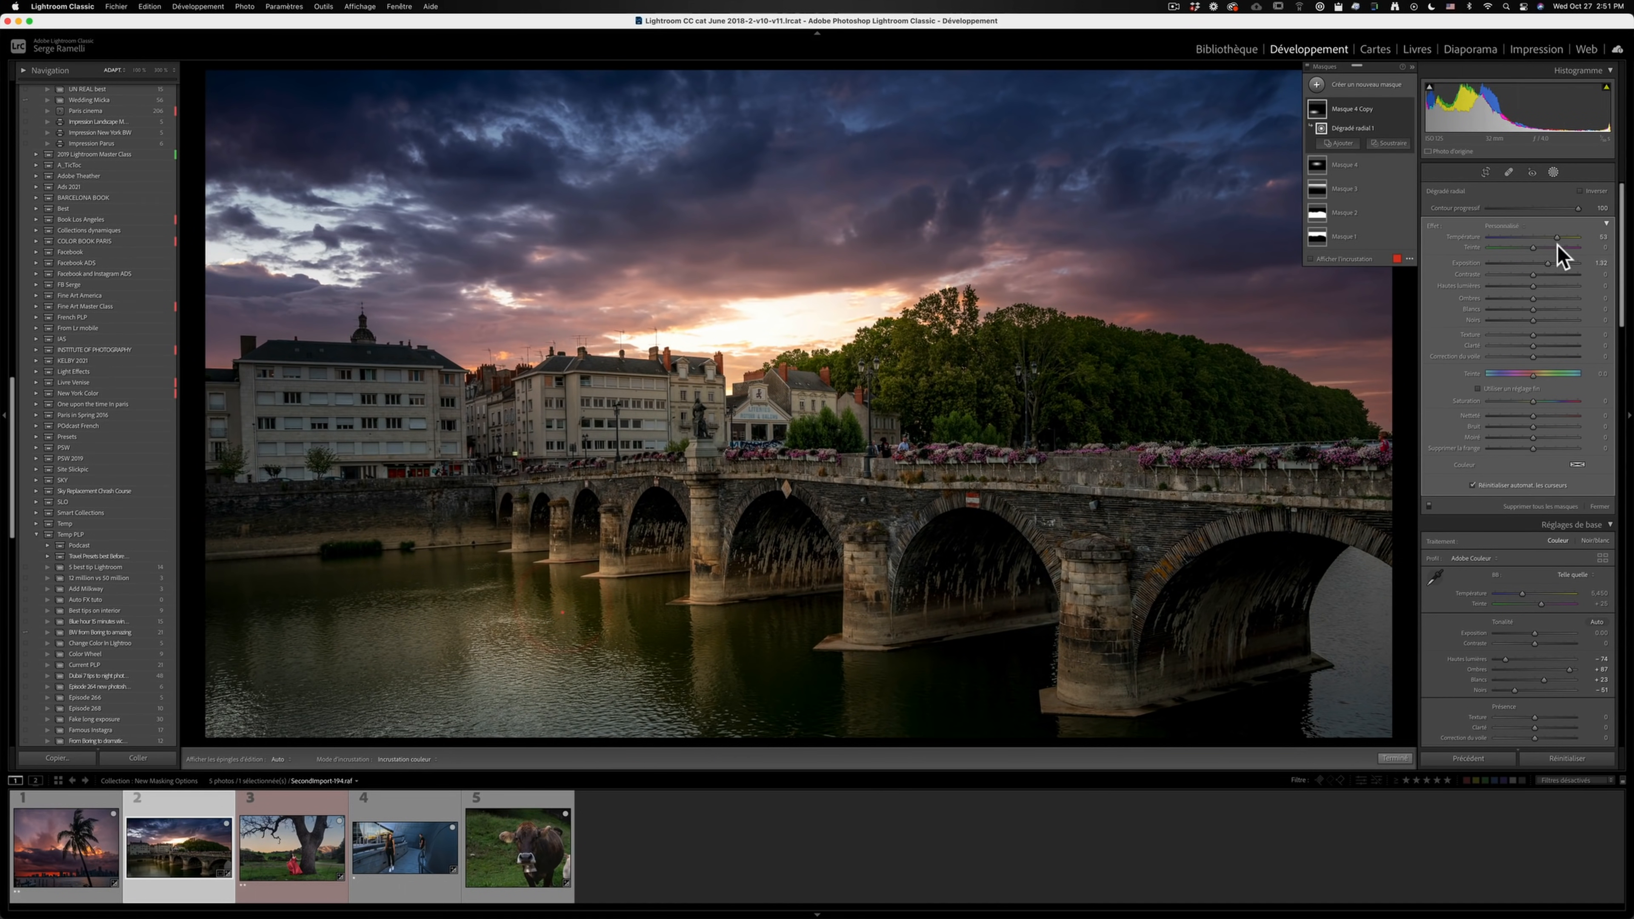
pyautogui.moveTo(1545, 262); pyautogui.dragTo(1539, 262)
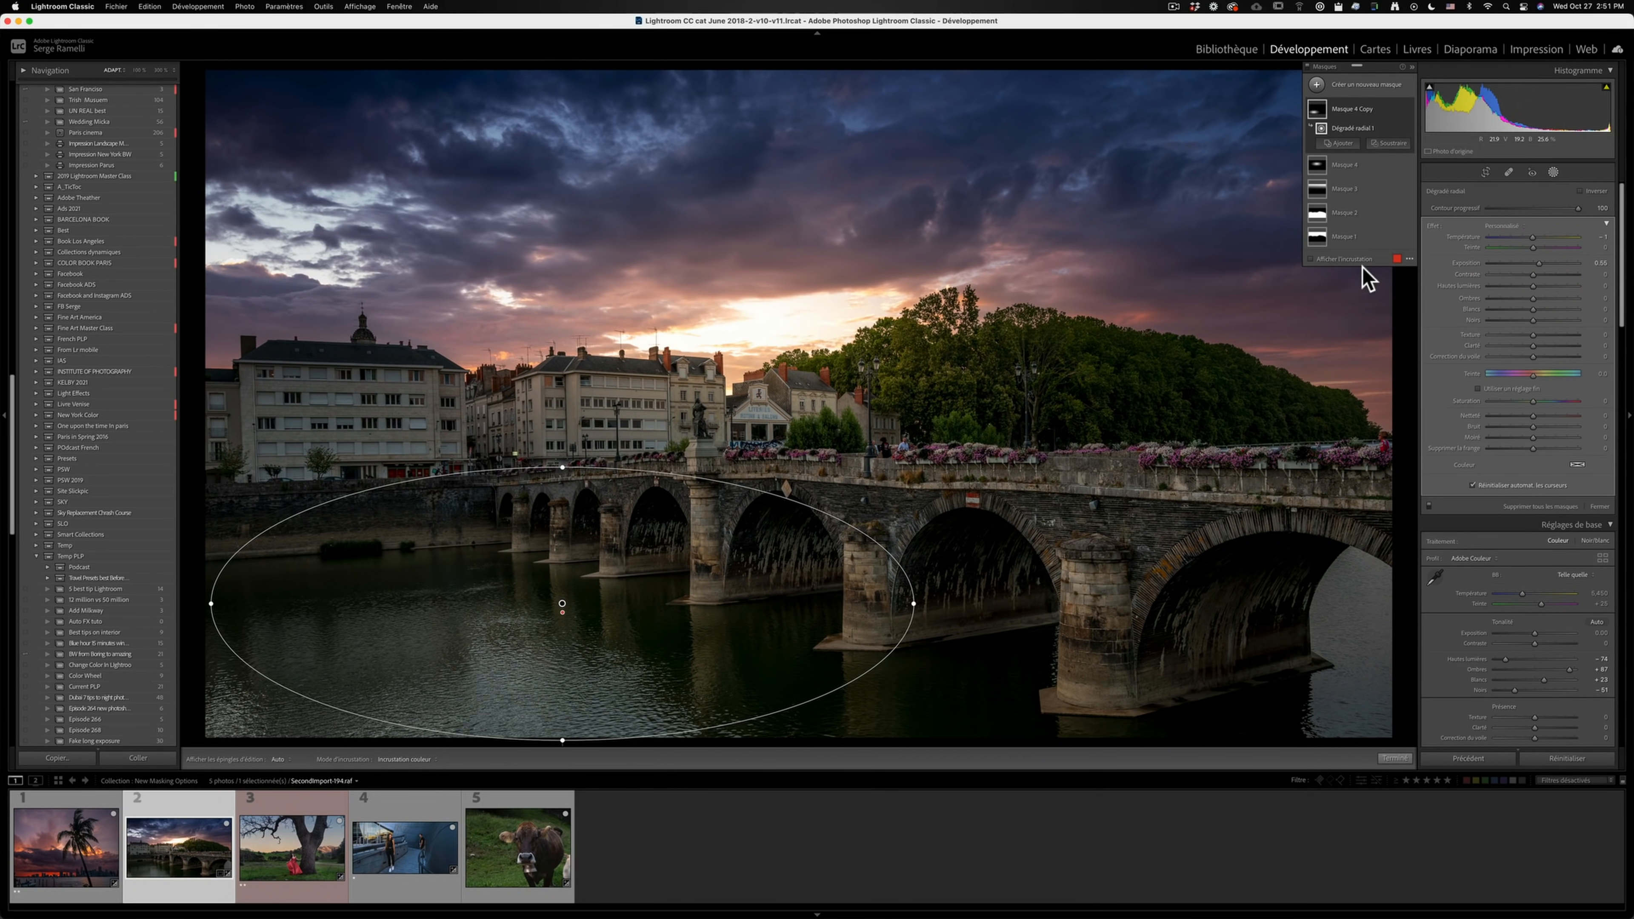
# - Rename the mask Masque 2 as "haut du ciel"
pyautogui.doubleClick(1343, 212)
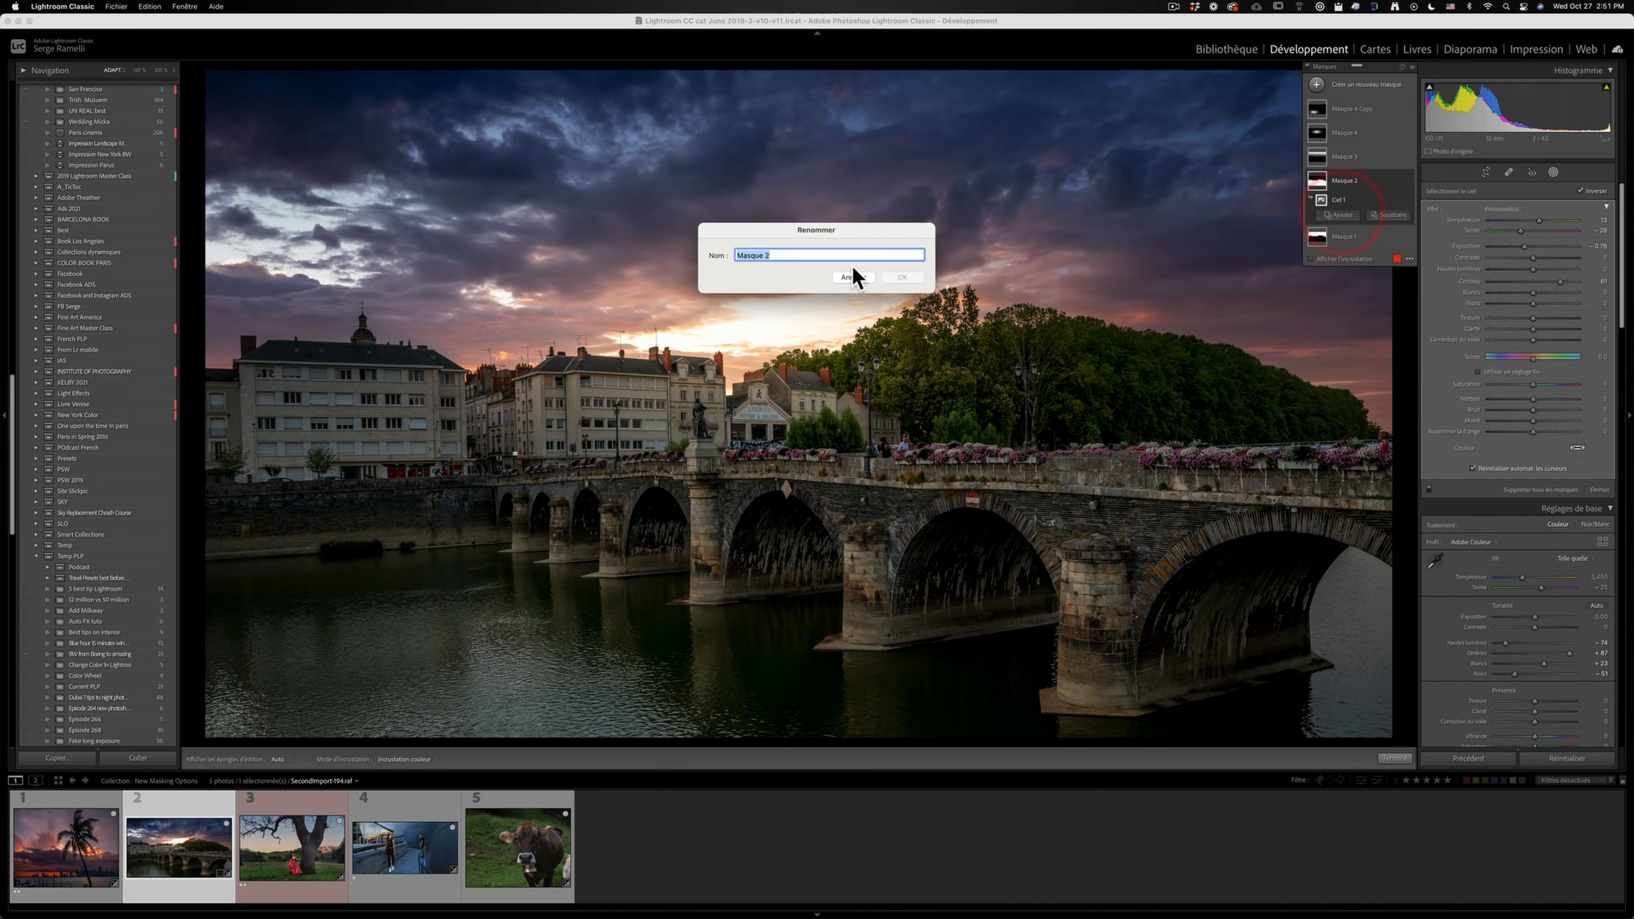
pyautogui.write('haut du ciel')
pyautogui.press('Return')
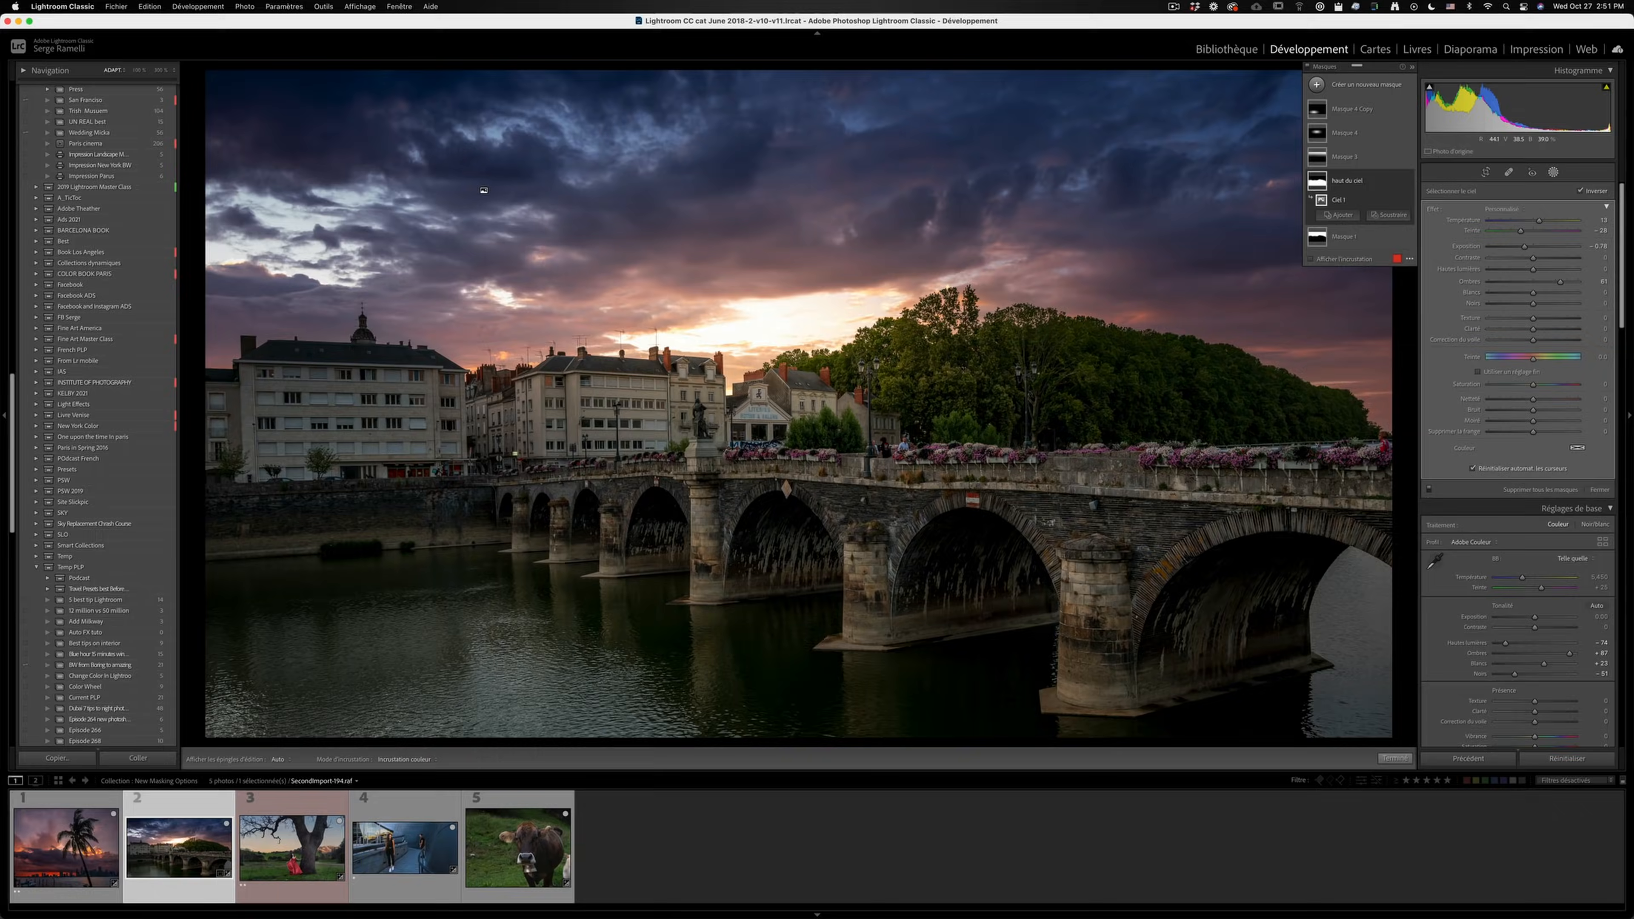